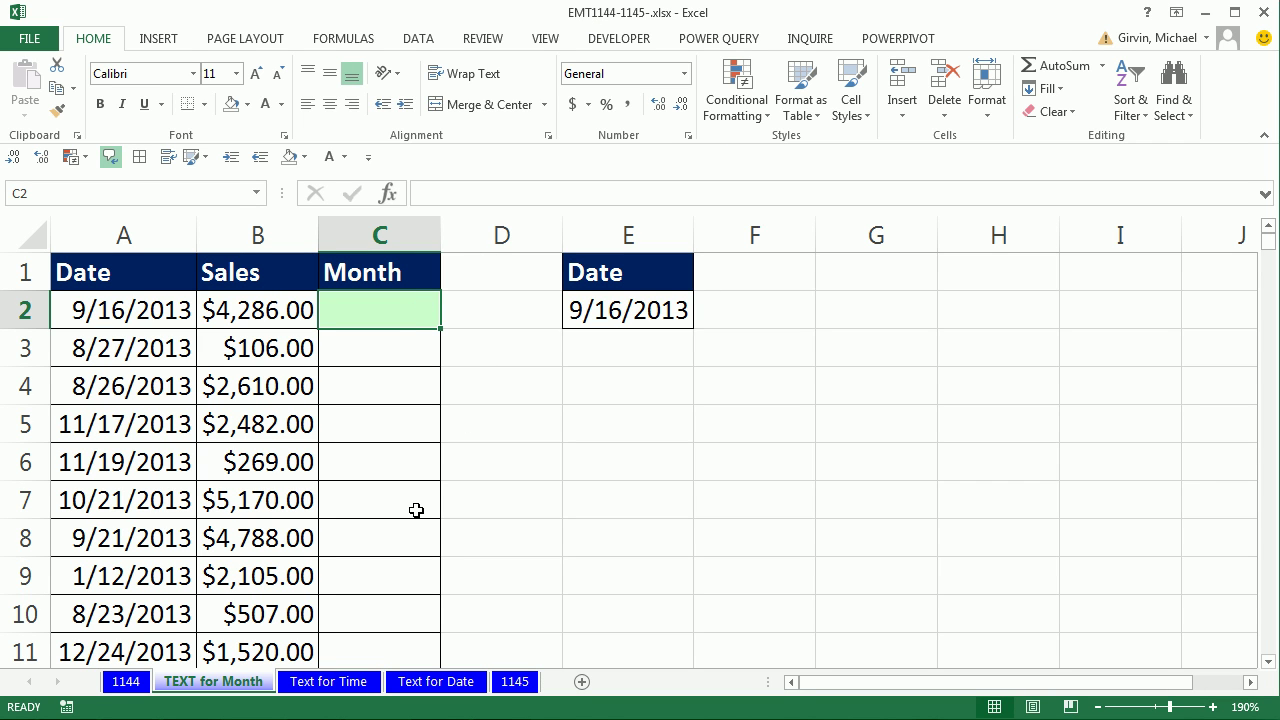
pyautogui.write('=t')
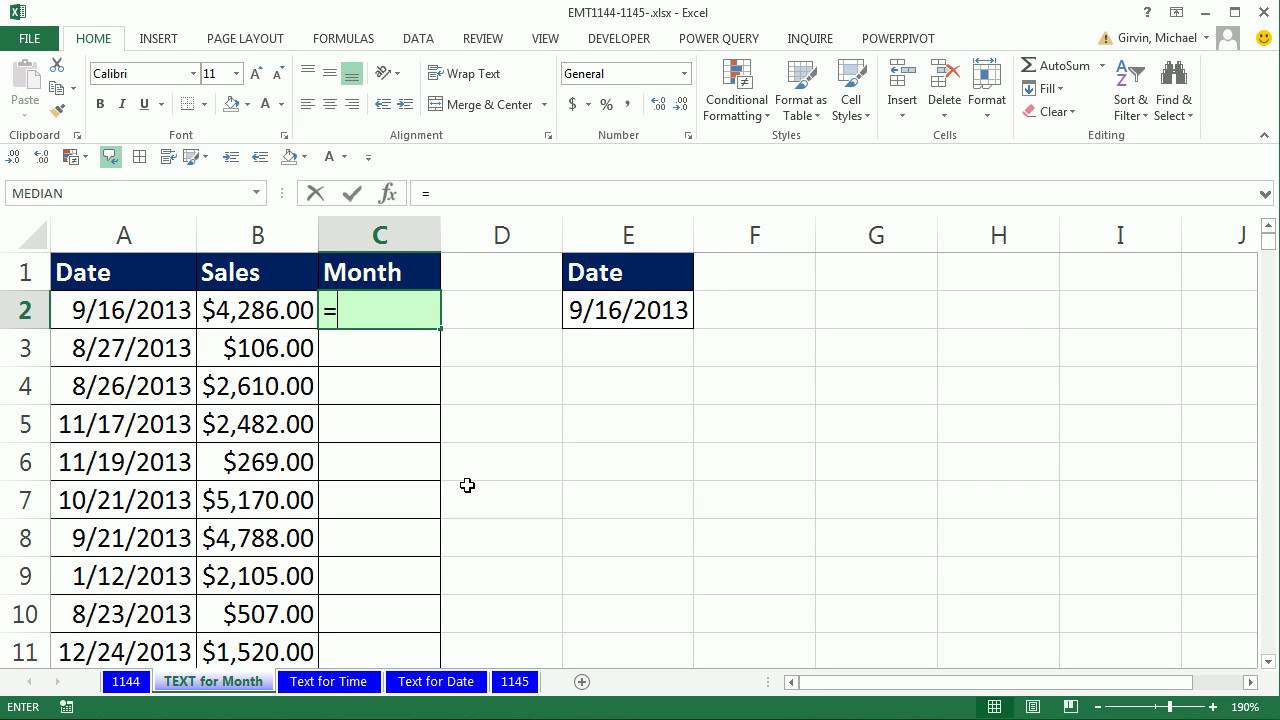
pyautogui.write('ext')
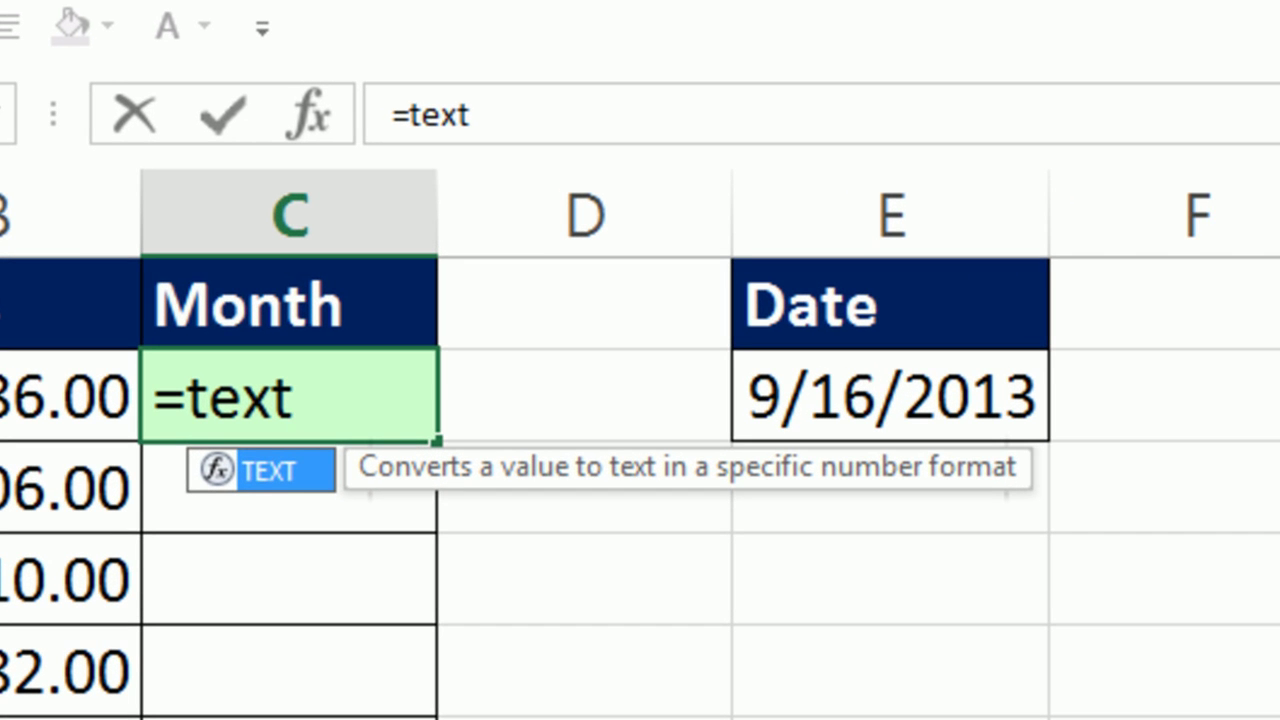
pyautogui.press('Tab')
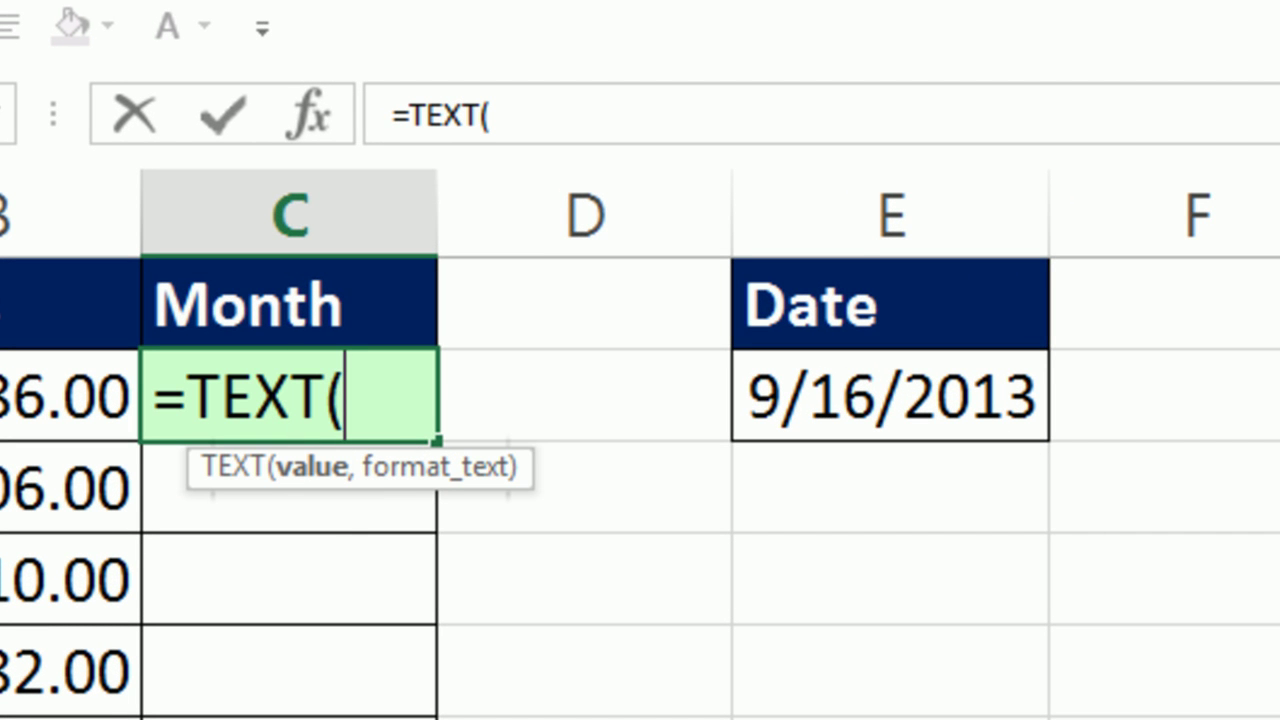
pyautogui.press('BackSpace')
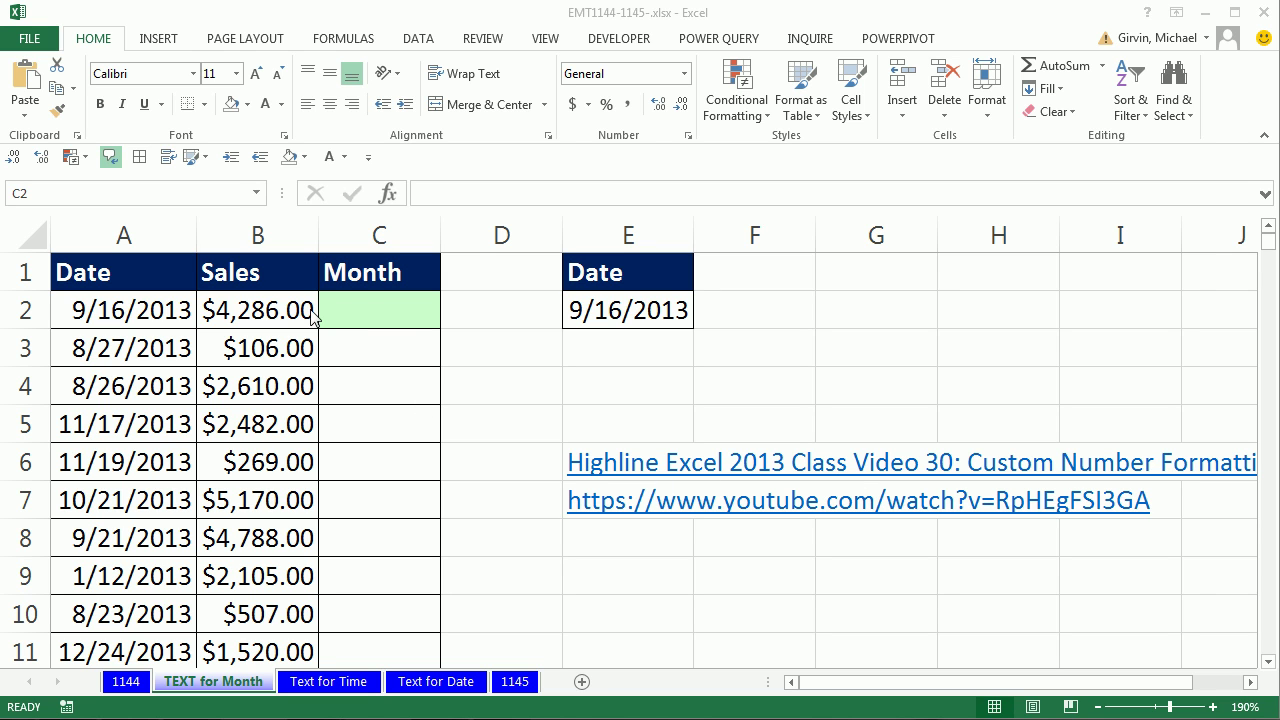
# - Examine the source data and empty result columns on the Text for Time and Text for Date sheets, returning to TEXT for Month
pyautogui.click(364, 308)
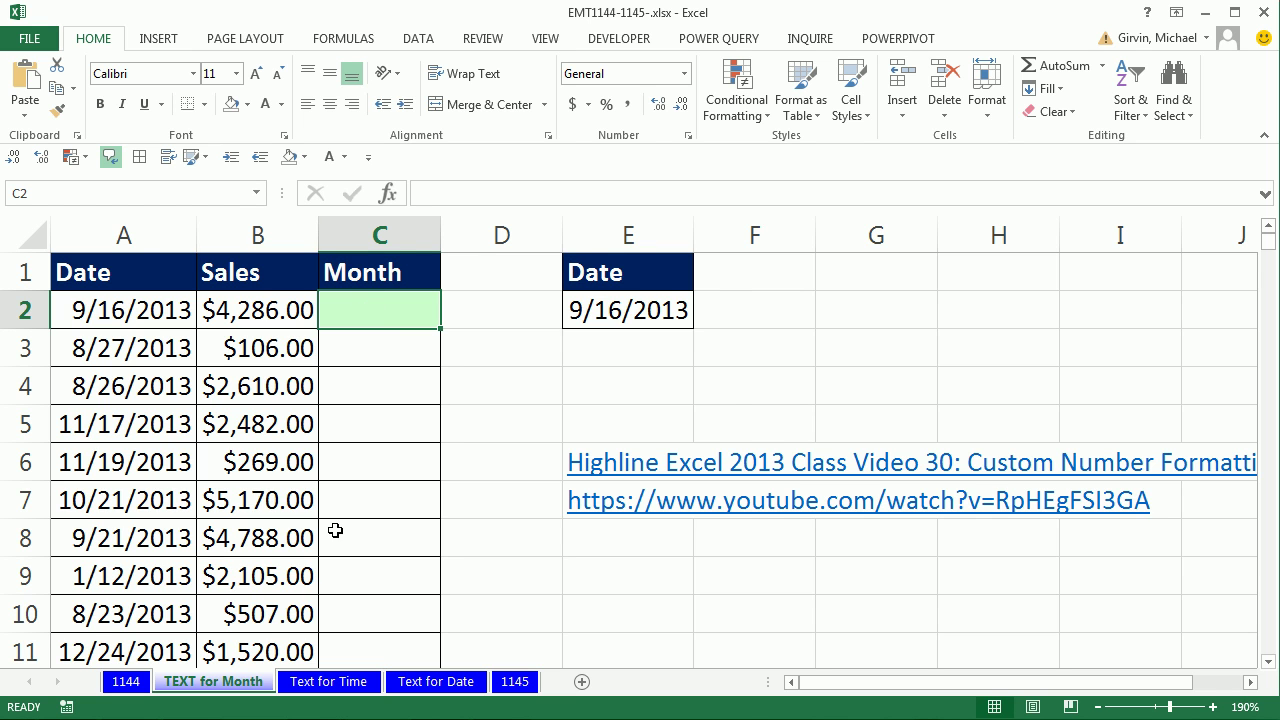
pyautogui.click(320, 690)
pyautogui.click(114, 325)
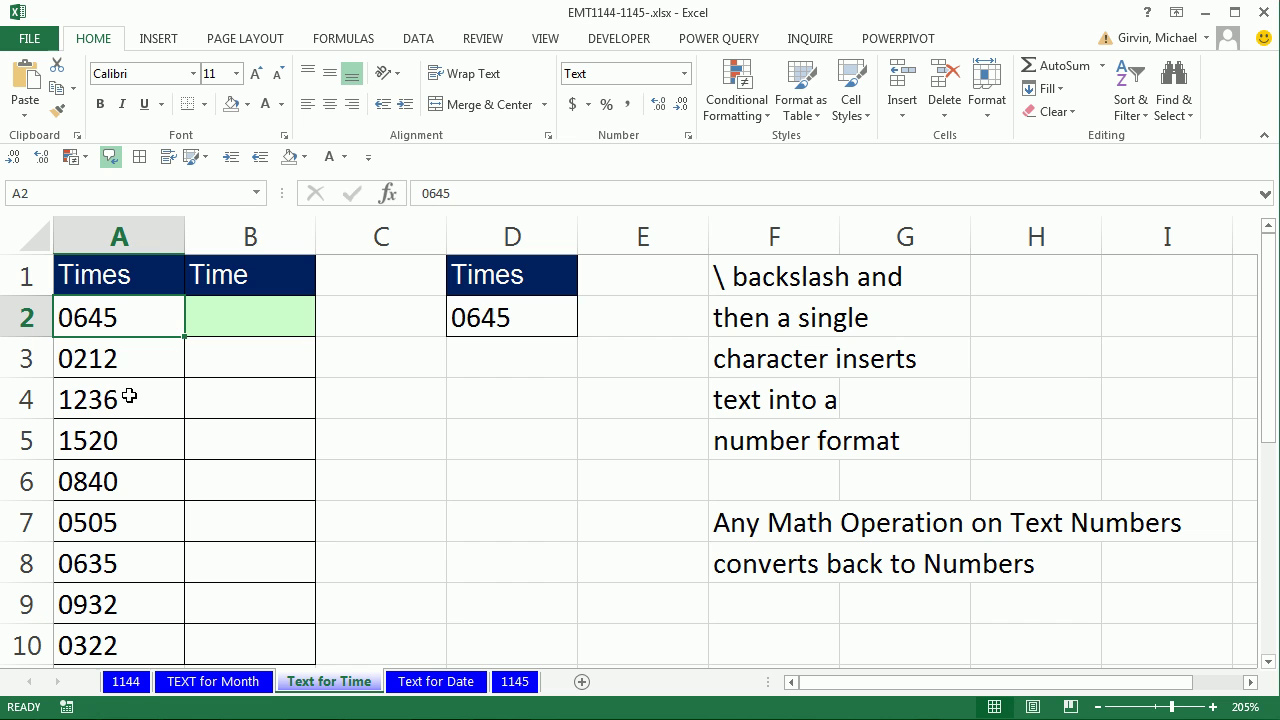
pyautogui.click(233, 314)
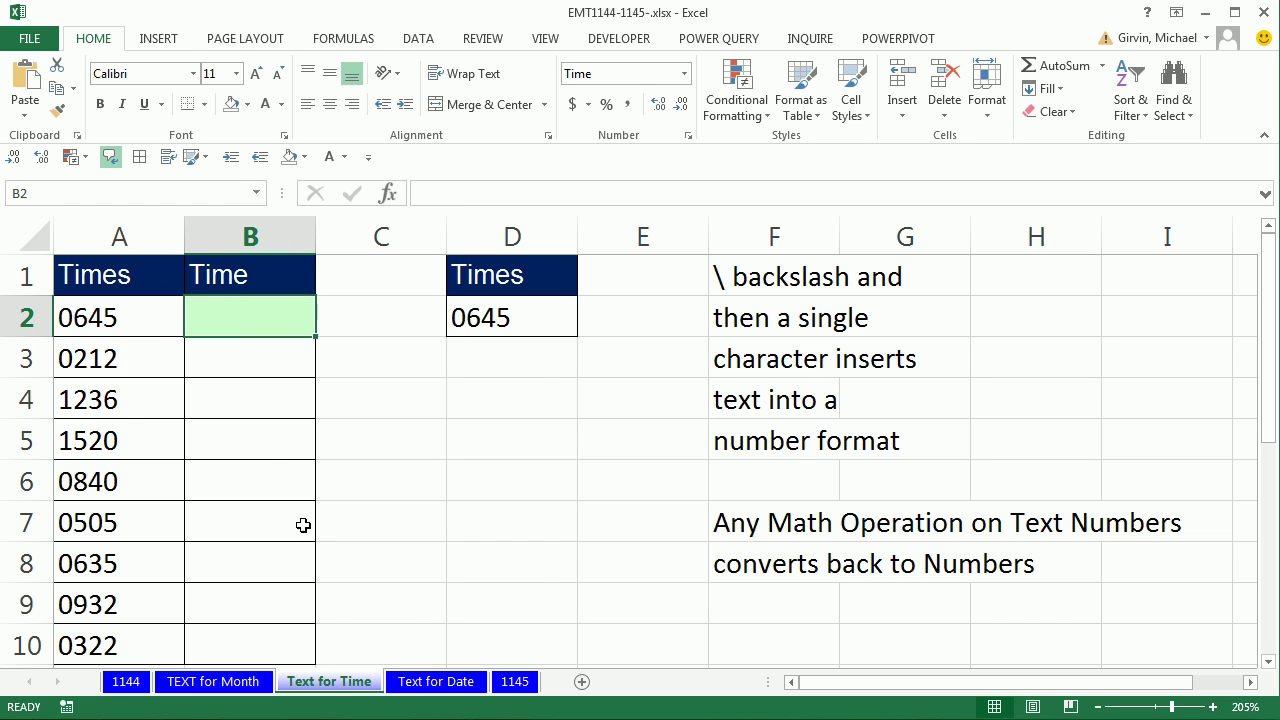
pyautogui.click(418, 684)
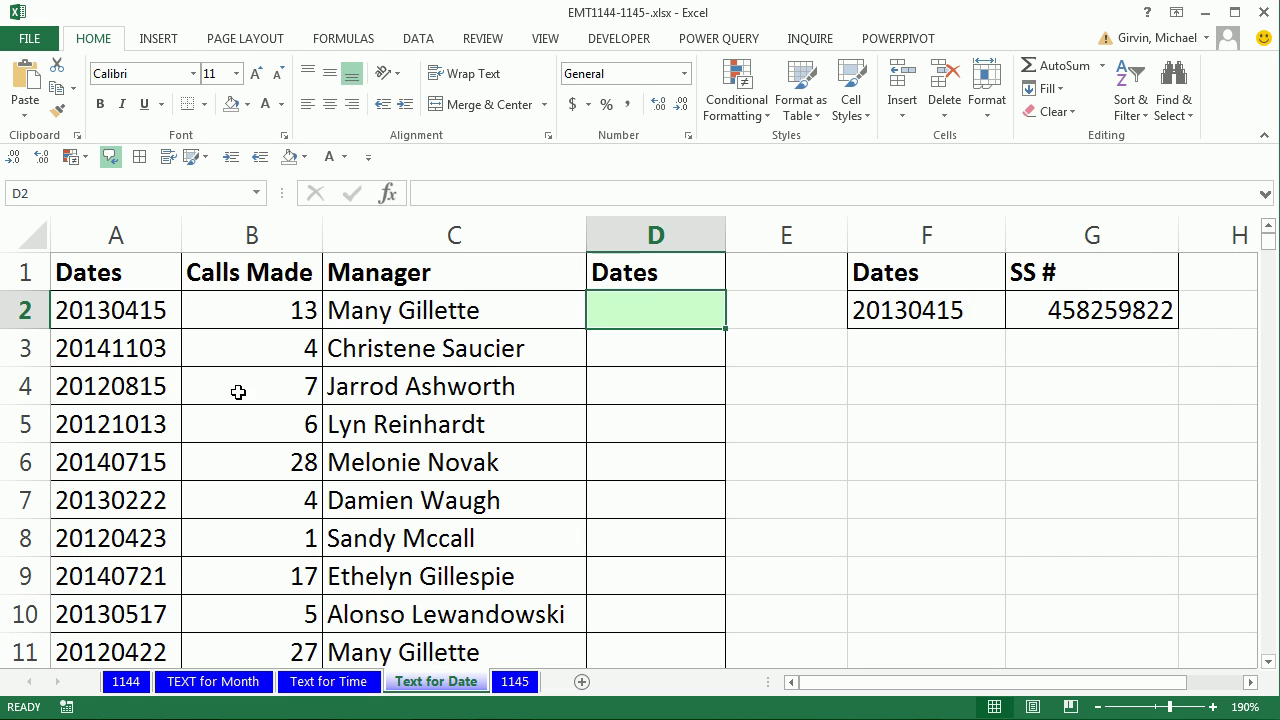
pyautogui.click(118, 323)
pyautogui.click(325, 681)
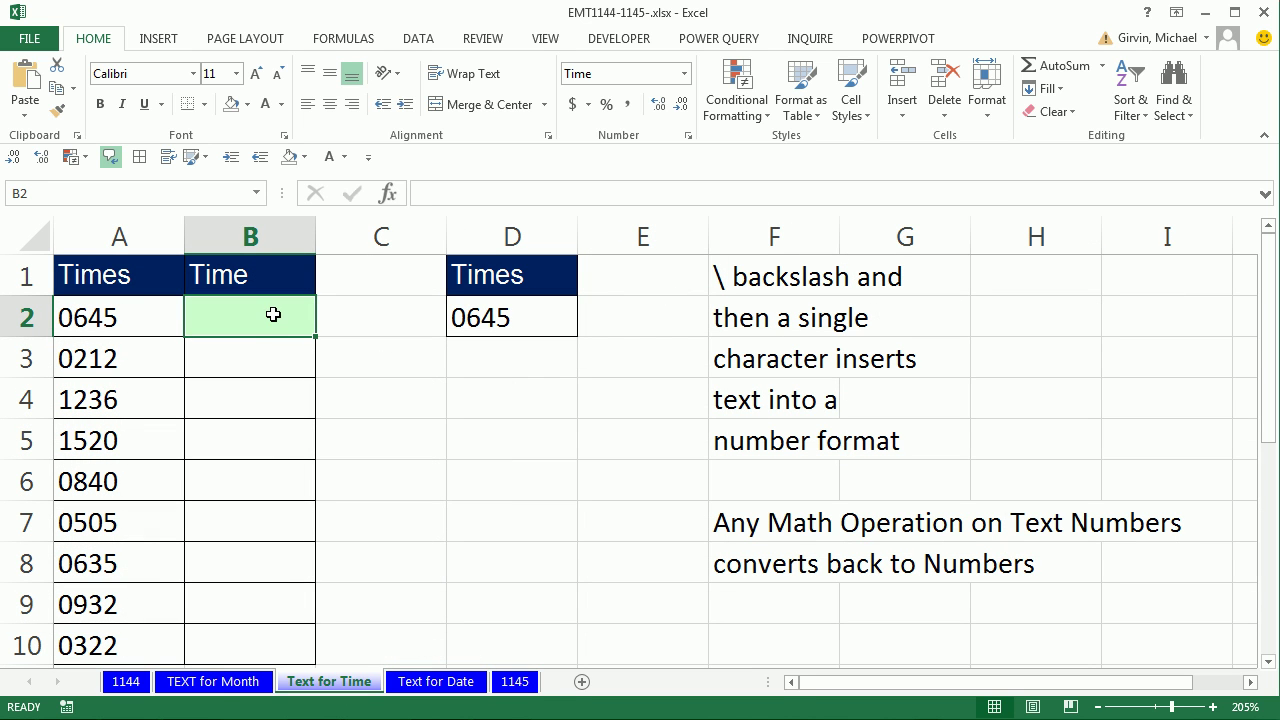
pyautogui.click(218, 684)
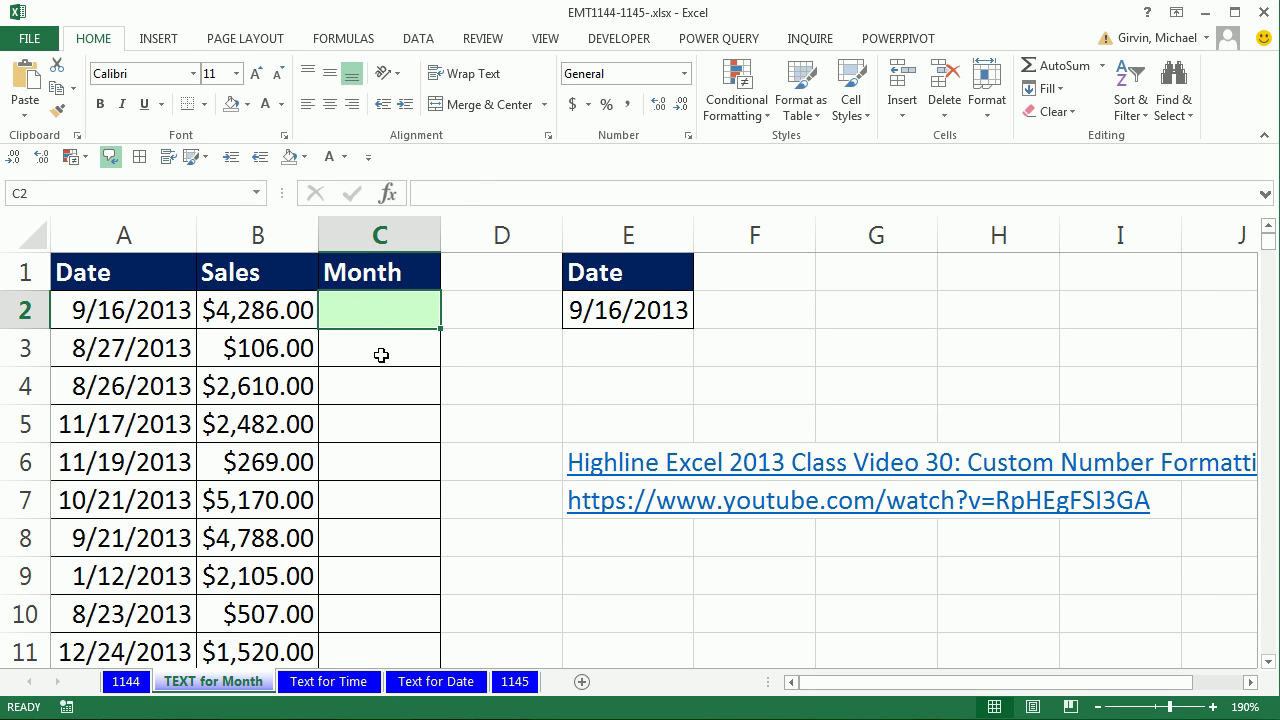
# - Apply the custom number format mmm to the date in cell E2
pyautogui.click(636, 312)
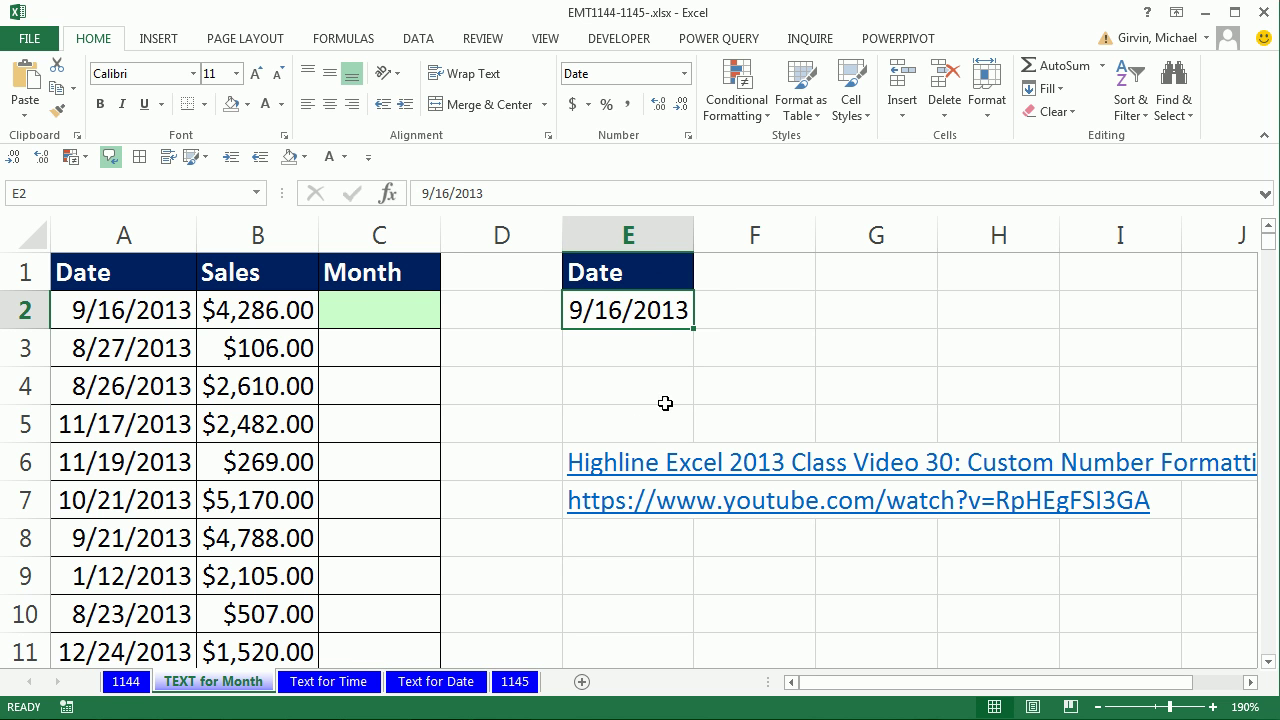
pyautogui.hotkey('ctrl', '1')
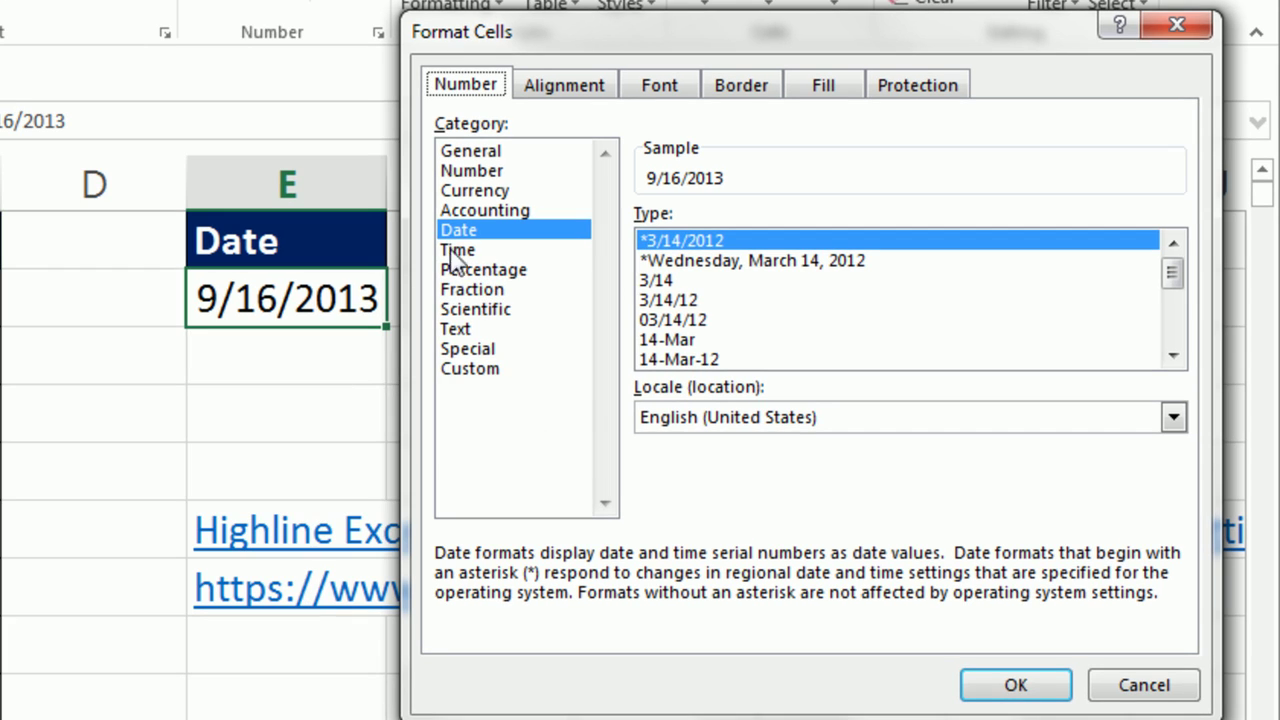
pyautogui.click(470, 368)
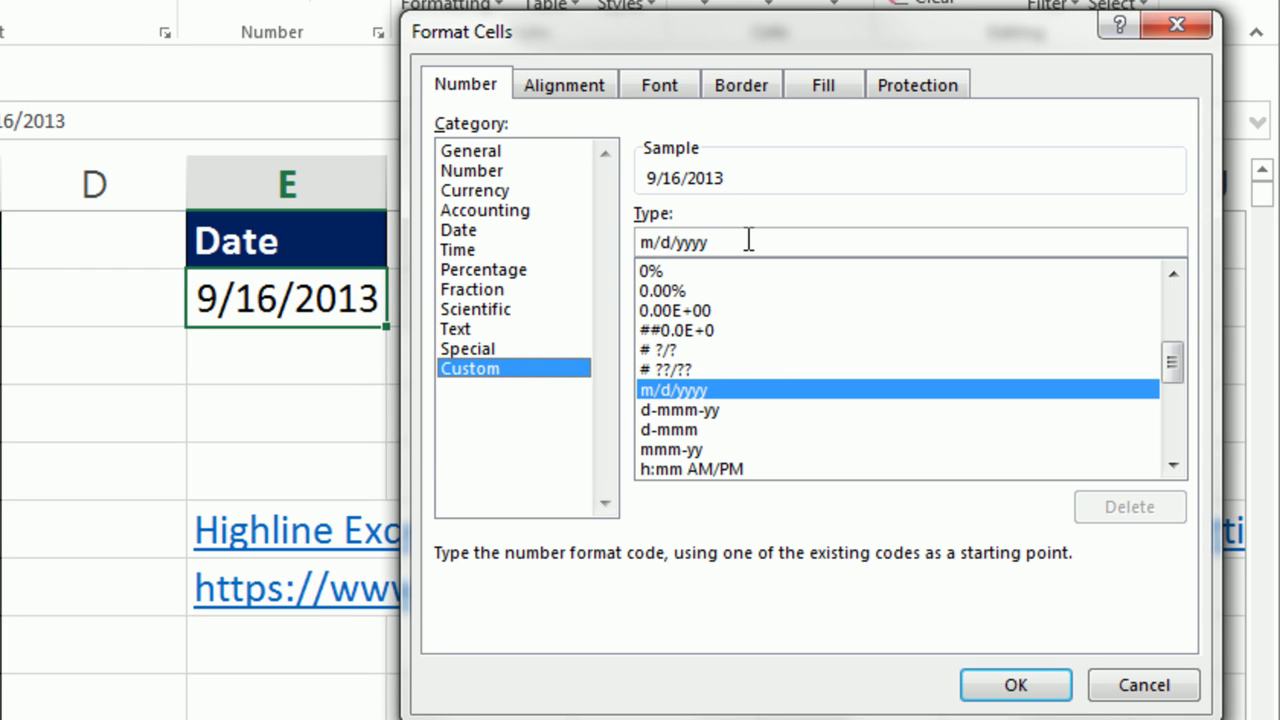
pyautogui.moveTo(728, 242); pyautogui.dragTo(600, 242)
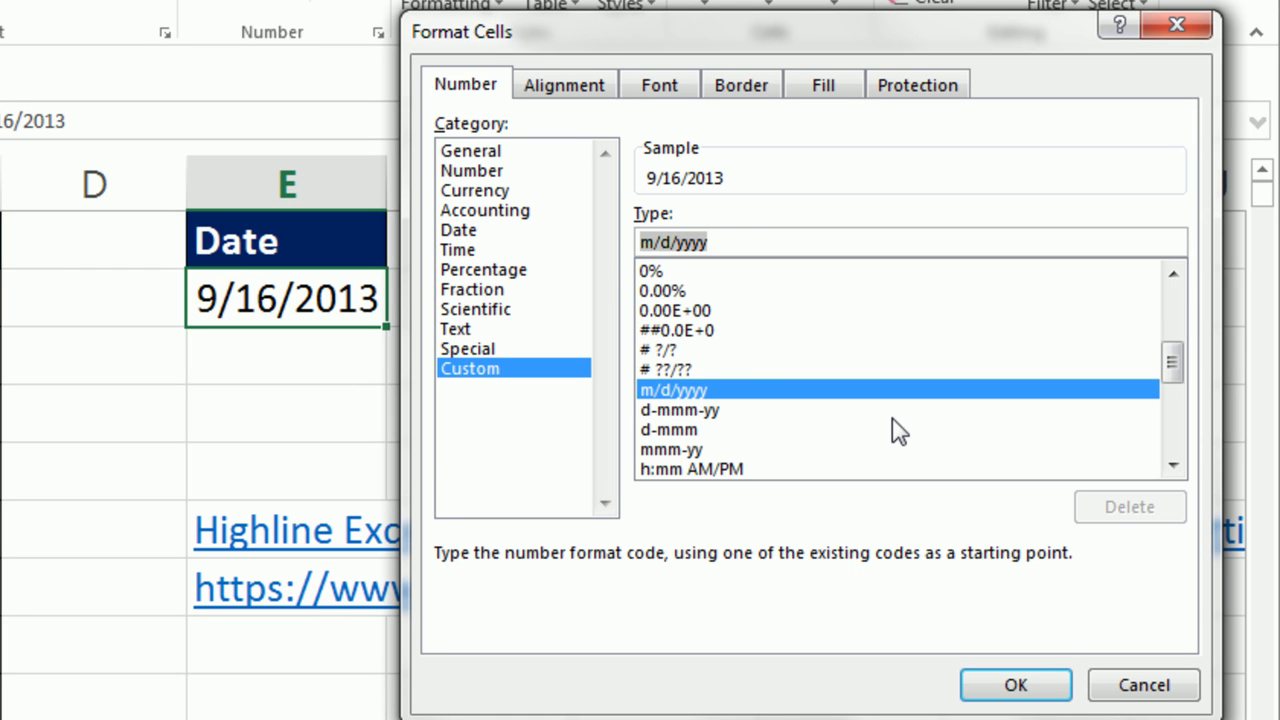
pyautogui.write('m')
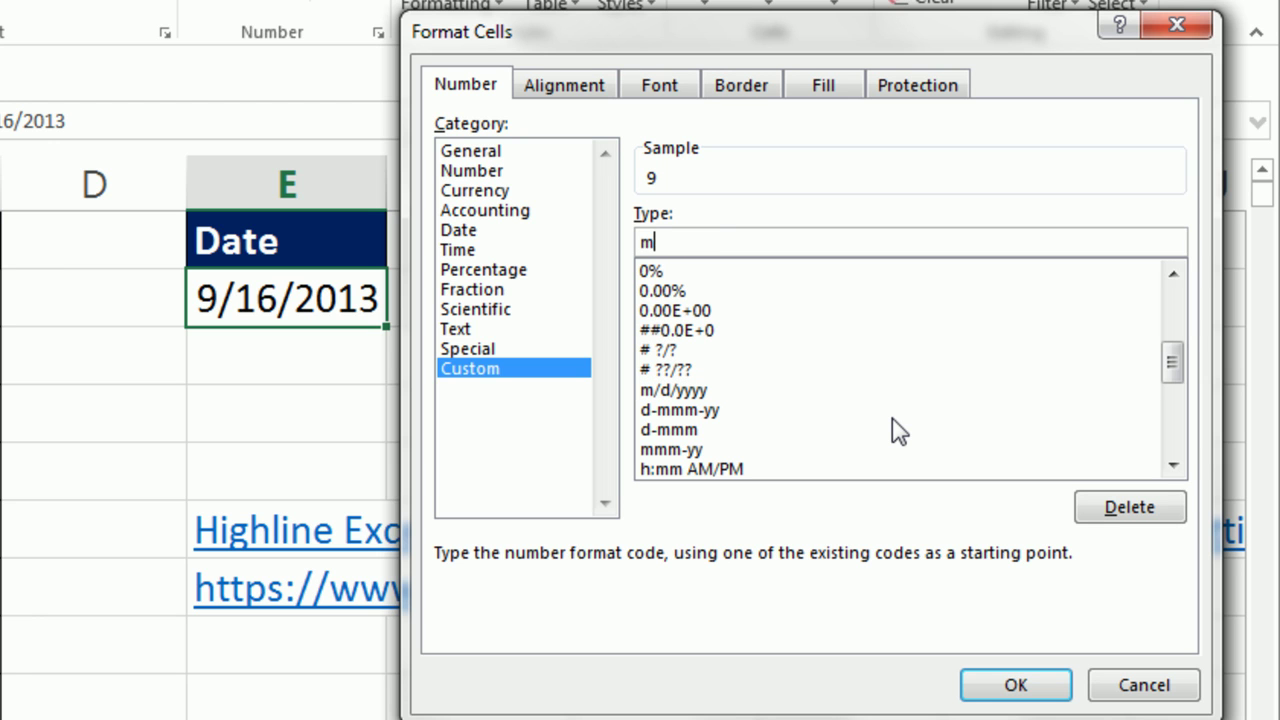
pyautogui.write('mmm')
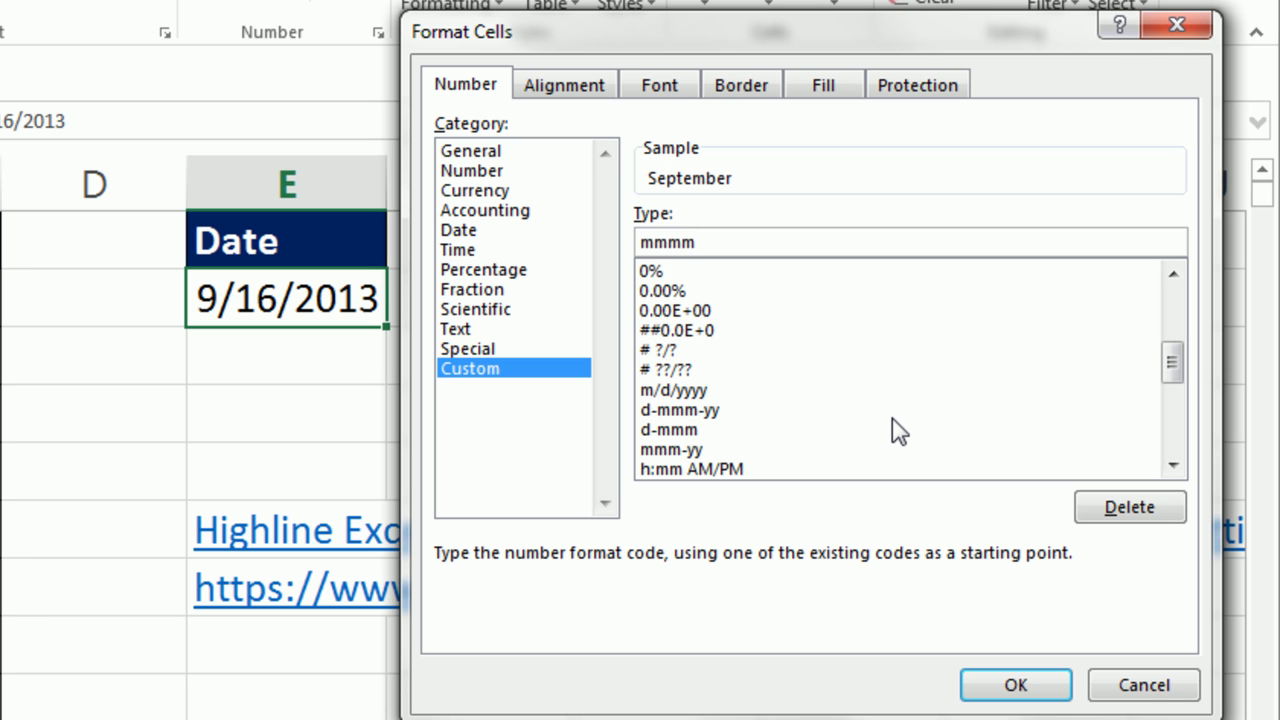
pyautogui.press('BackSpace')
pyautogui.press('Return')
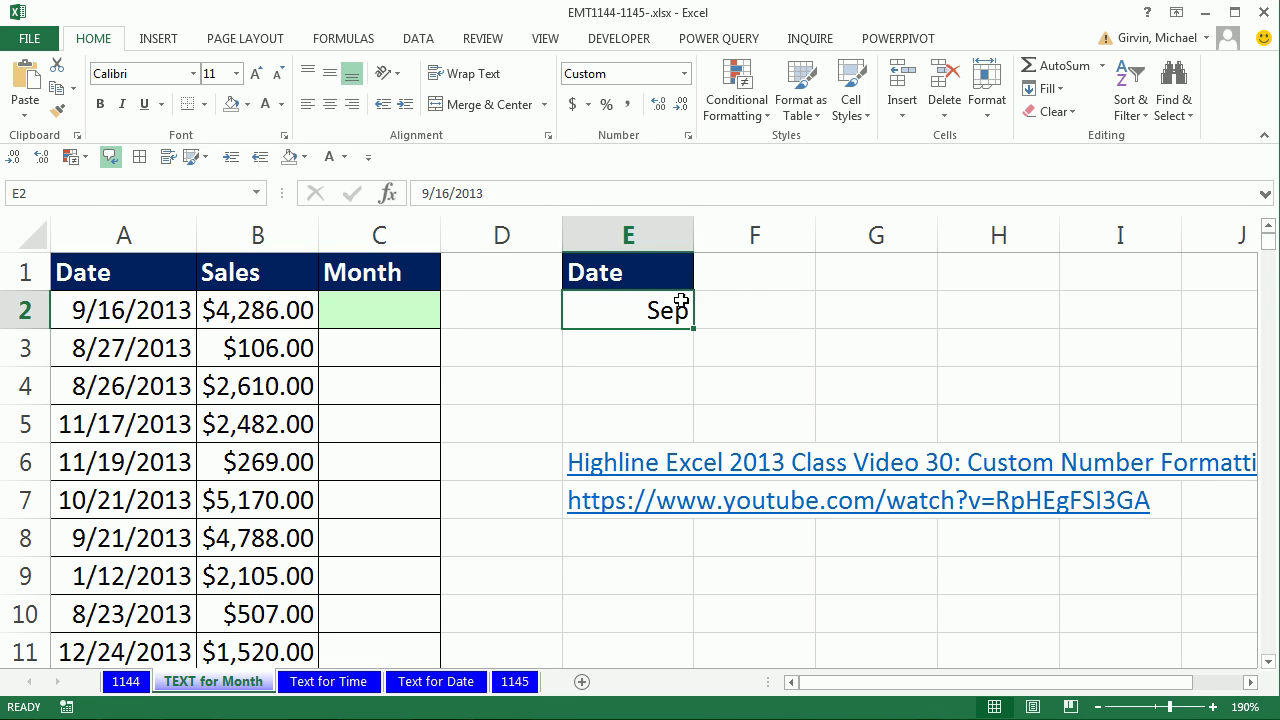
# - Try the General number format on cell E2 and undo it
pyautogui.click(684, 74)
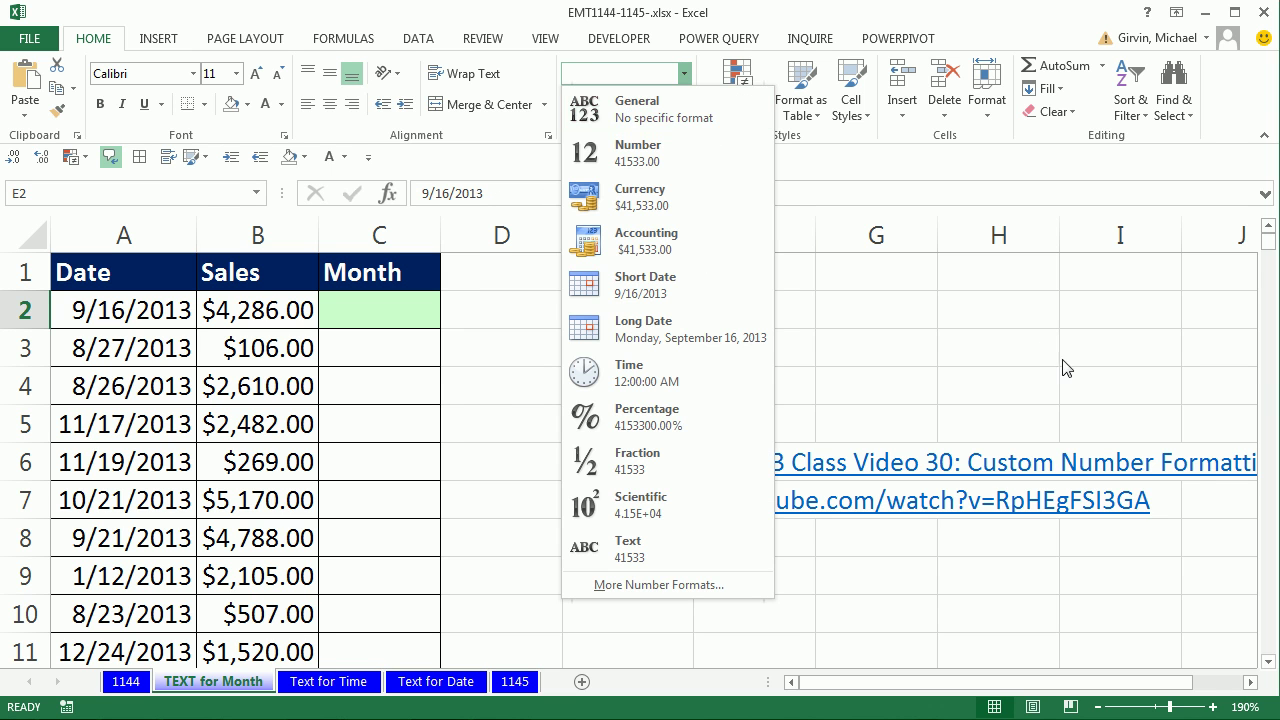
pyautogui.click(1060, 436)
pyautogui.hotkey('ctrl', 'shift', '`')
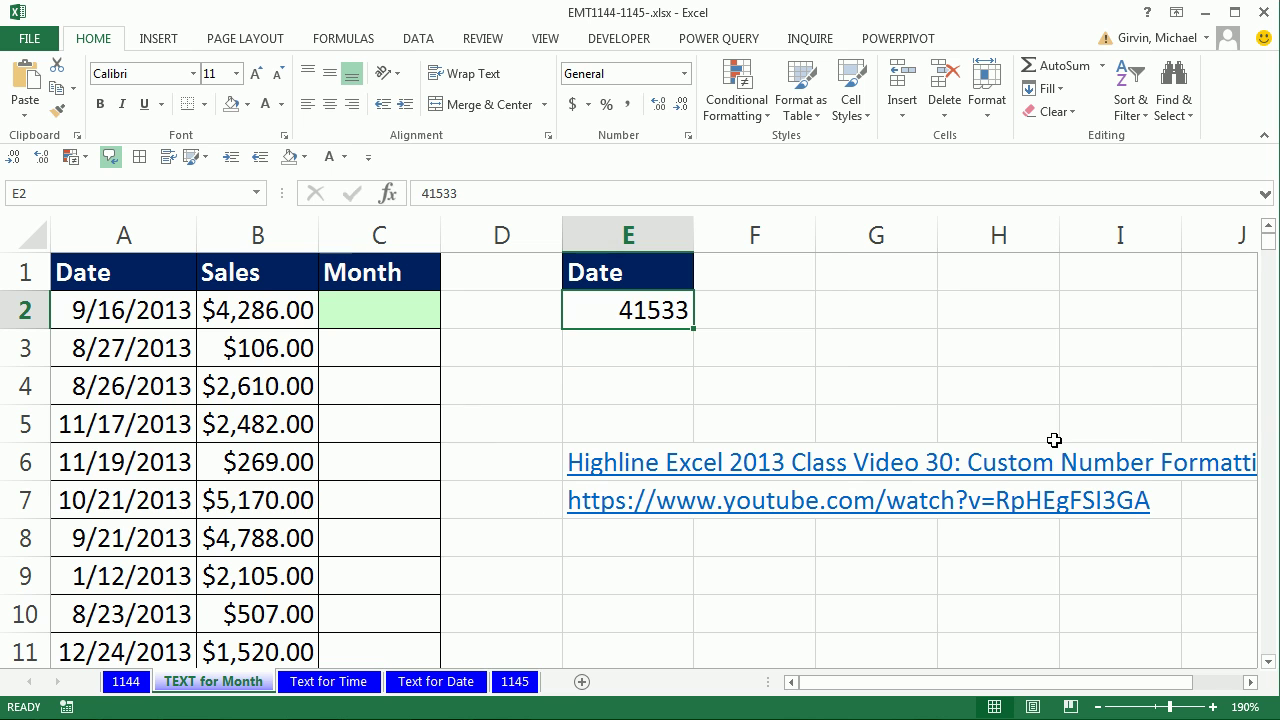
pyautogui.hotkey('ctrl', 'z')
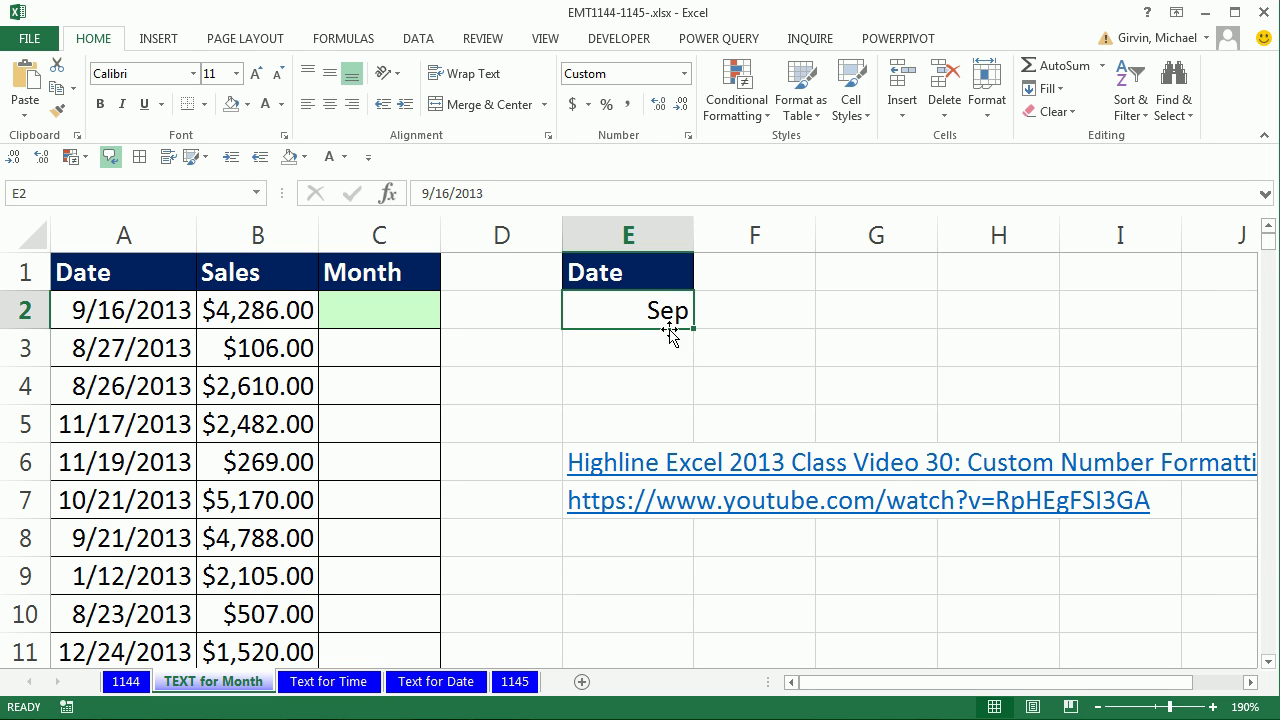
# - Enter =TEXT(A2,"mmm") in C2 and copy the formula down the Month column
pyautogui.click(410, 319)
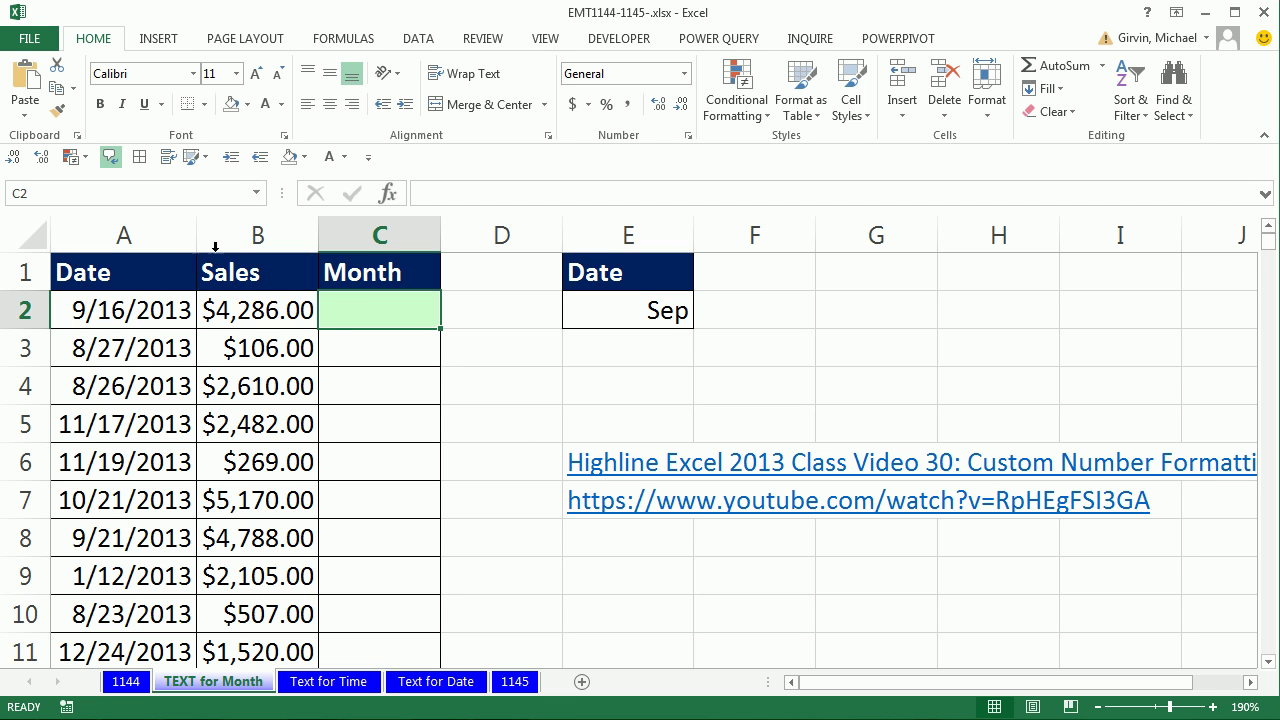
pyautogui.write('=text')
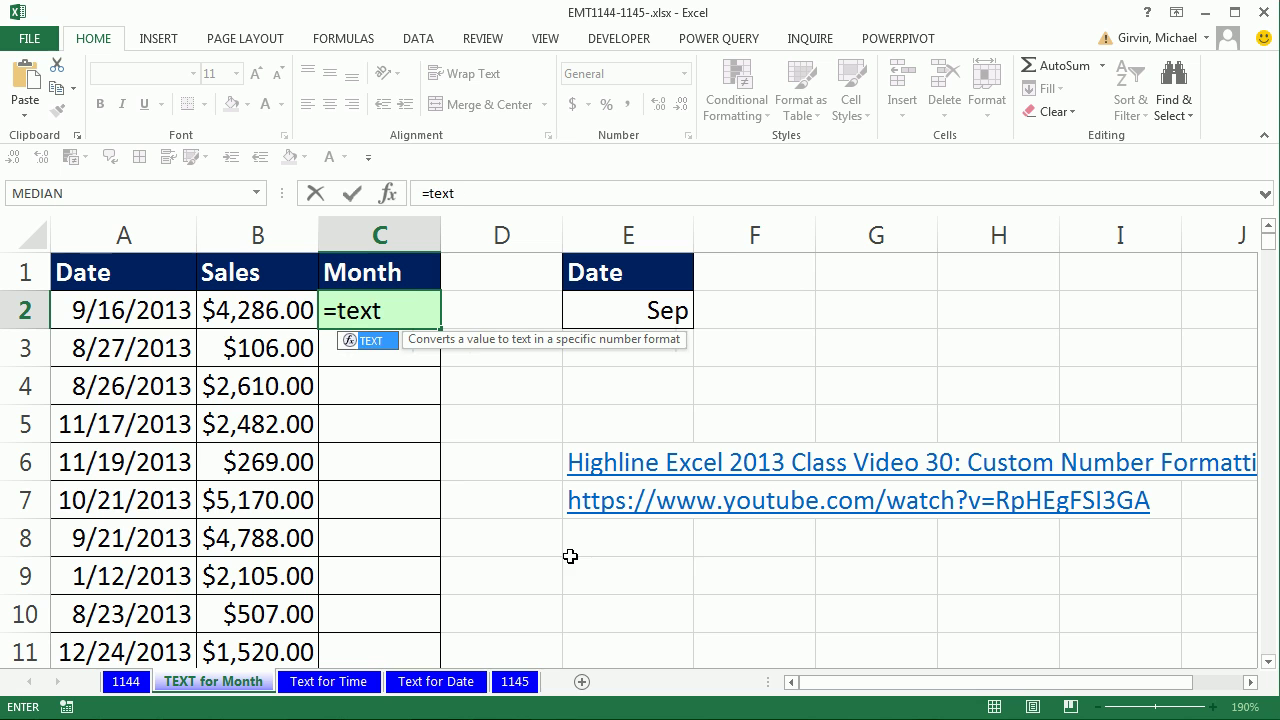
pyautogui.press('Tab')
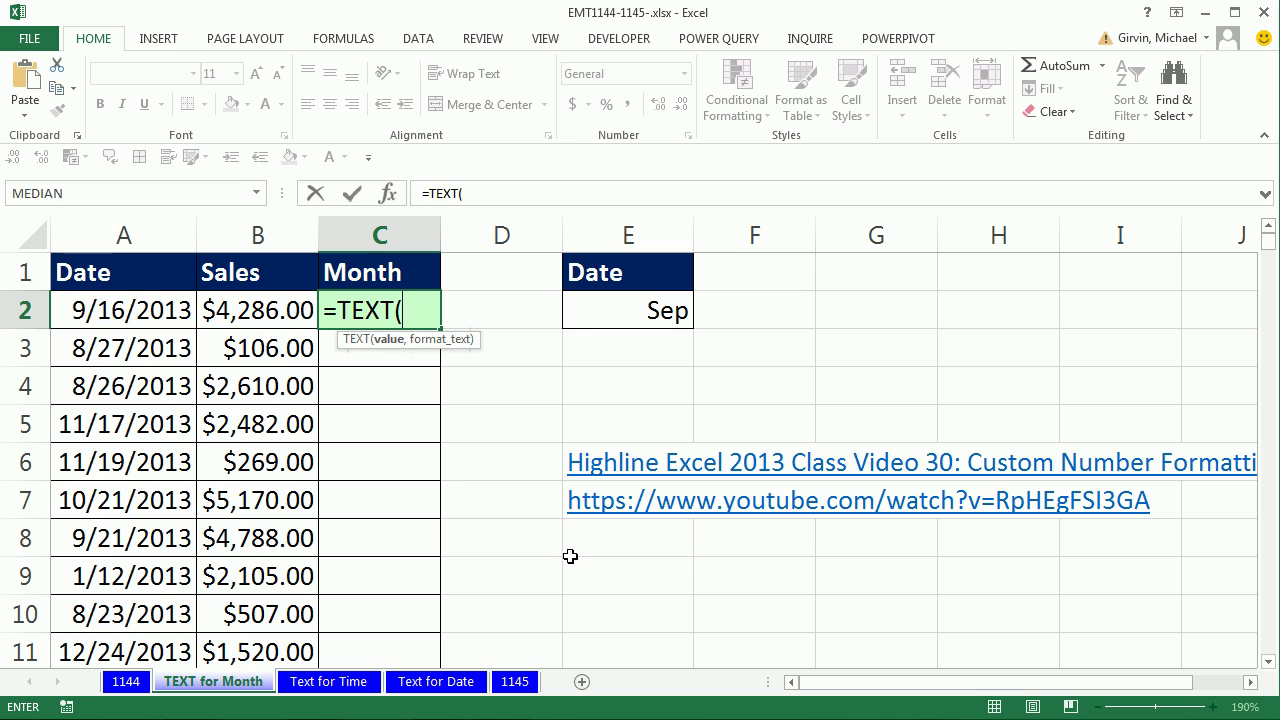
pyautogui.click(138, 305)
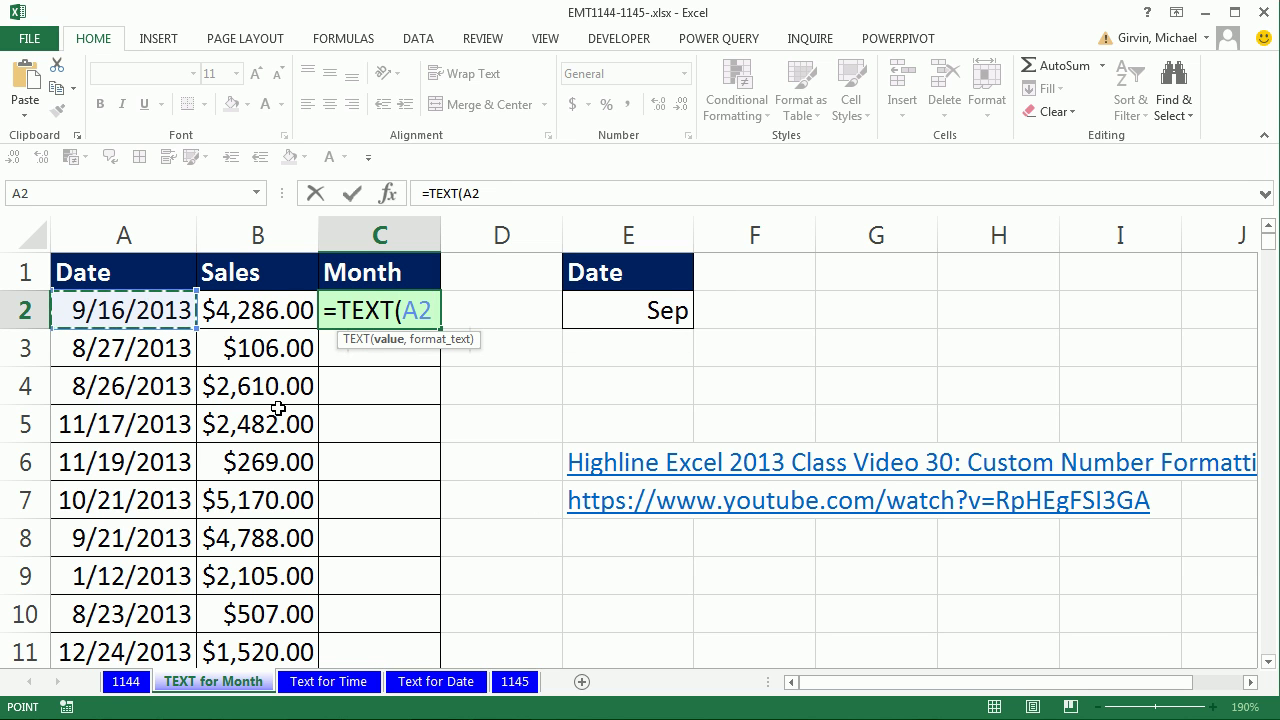
pyautogui.write(',')
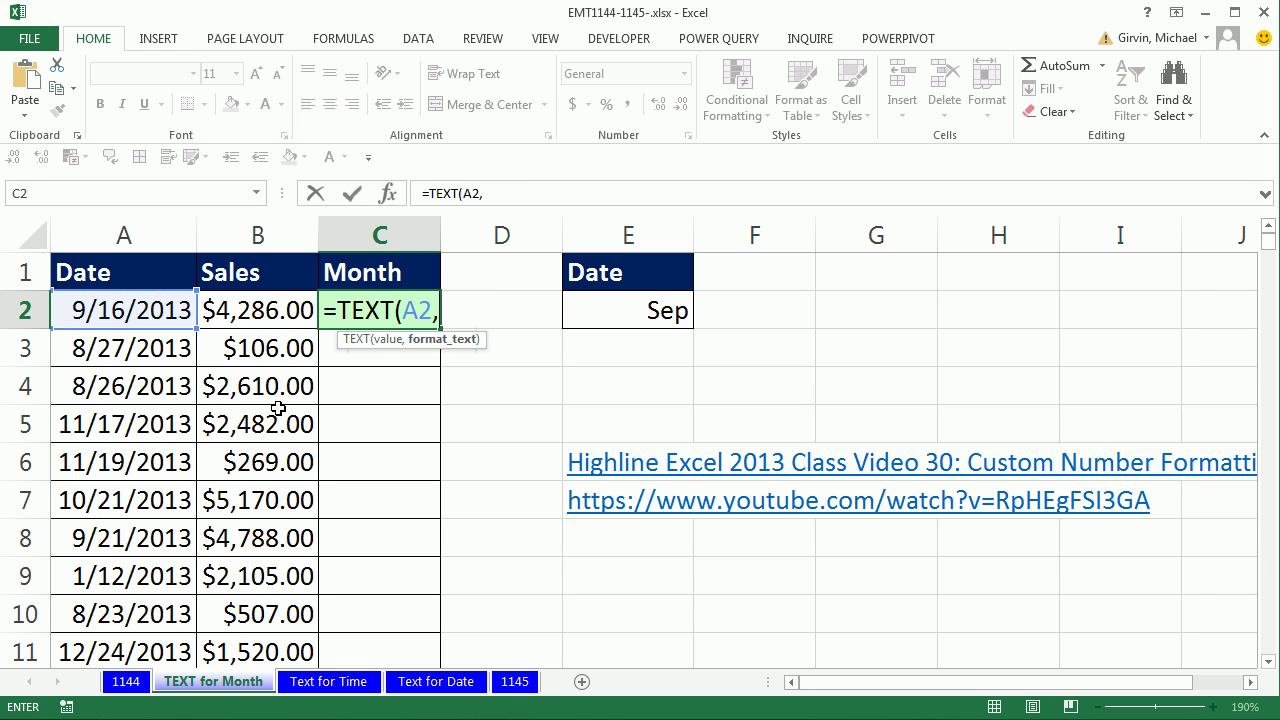
pyautogui.write('"mmm')
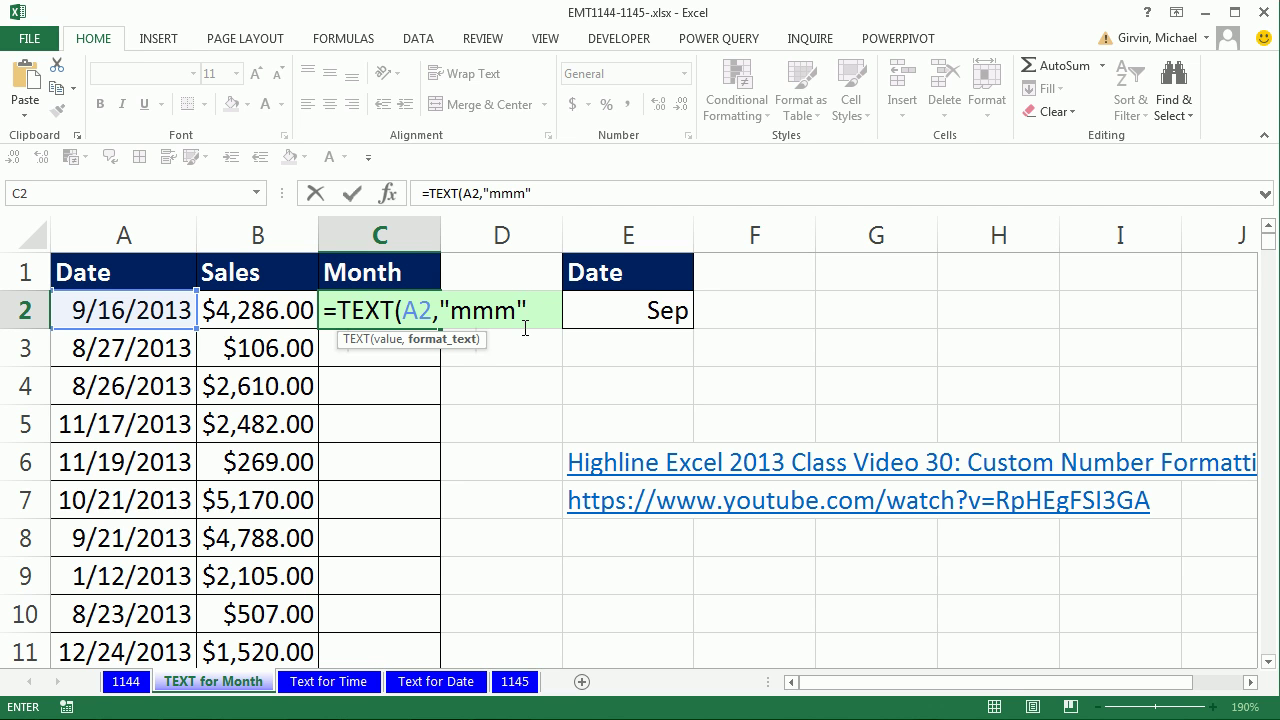
pyautogui.write(')')
pyautogui.hotkey('ctrl', 'Return')
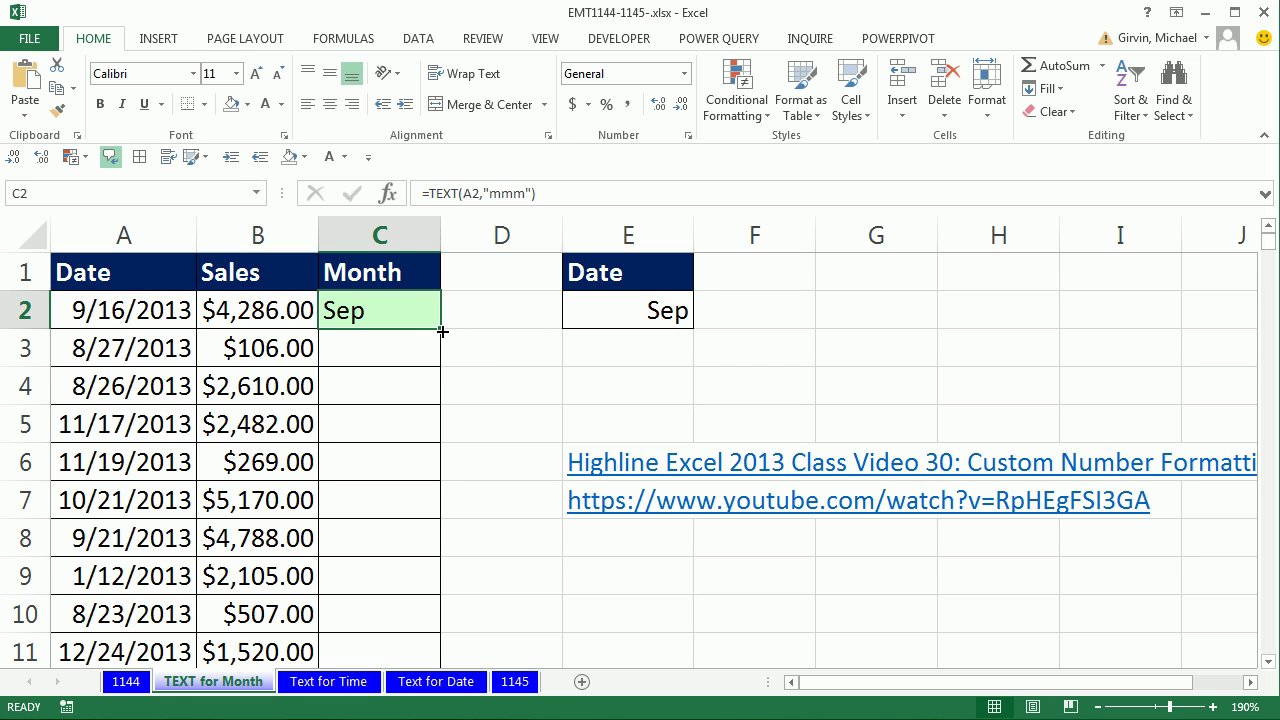
pyautogui.doubleClick(442, 331)
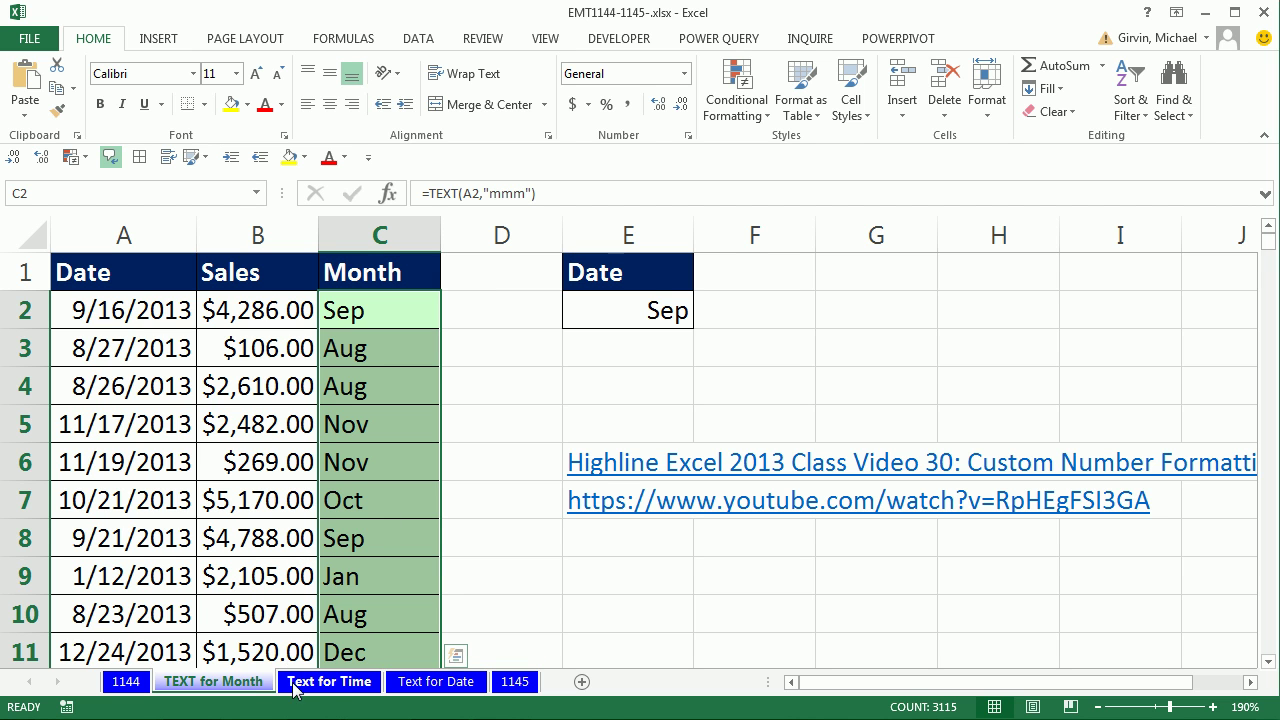
# - On the Text for Time sheet, start a custom number format with the code 0000 for cell D2
pyautogui.click(333, 686)
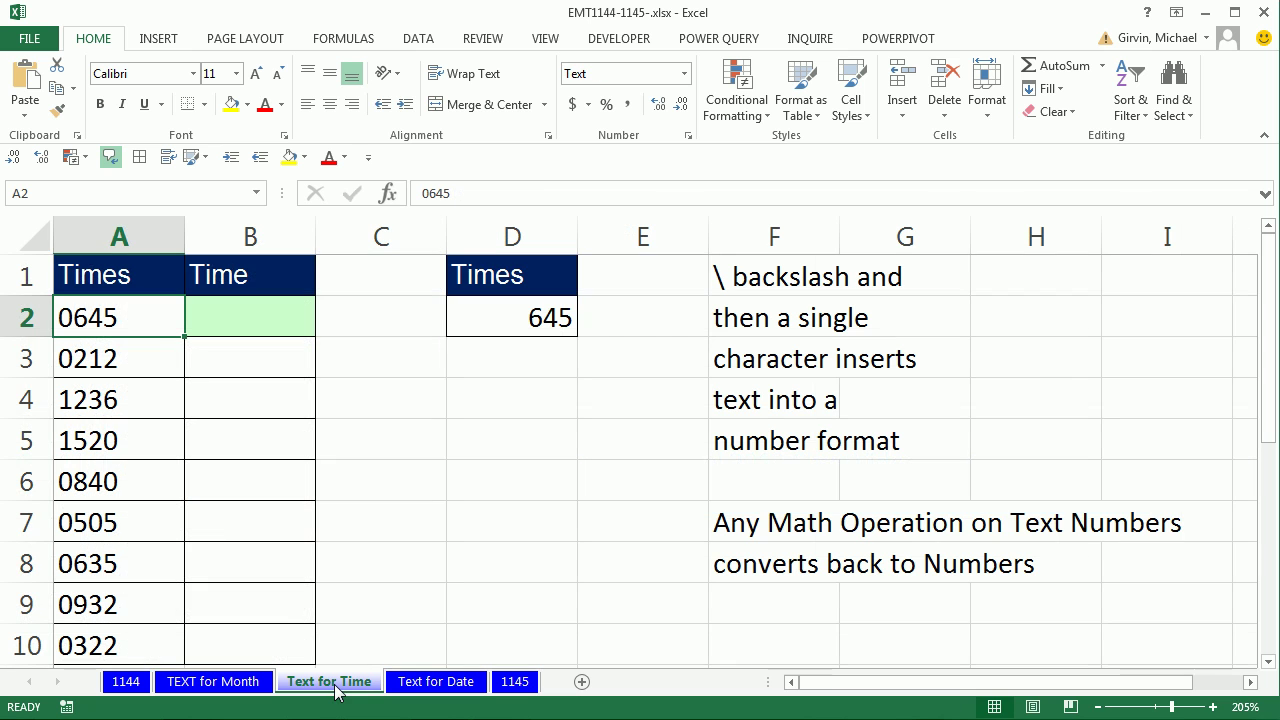
pyautogui.moveTo(122, 320); pyautogui.dragTo(113, 651)
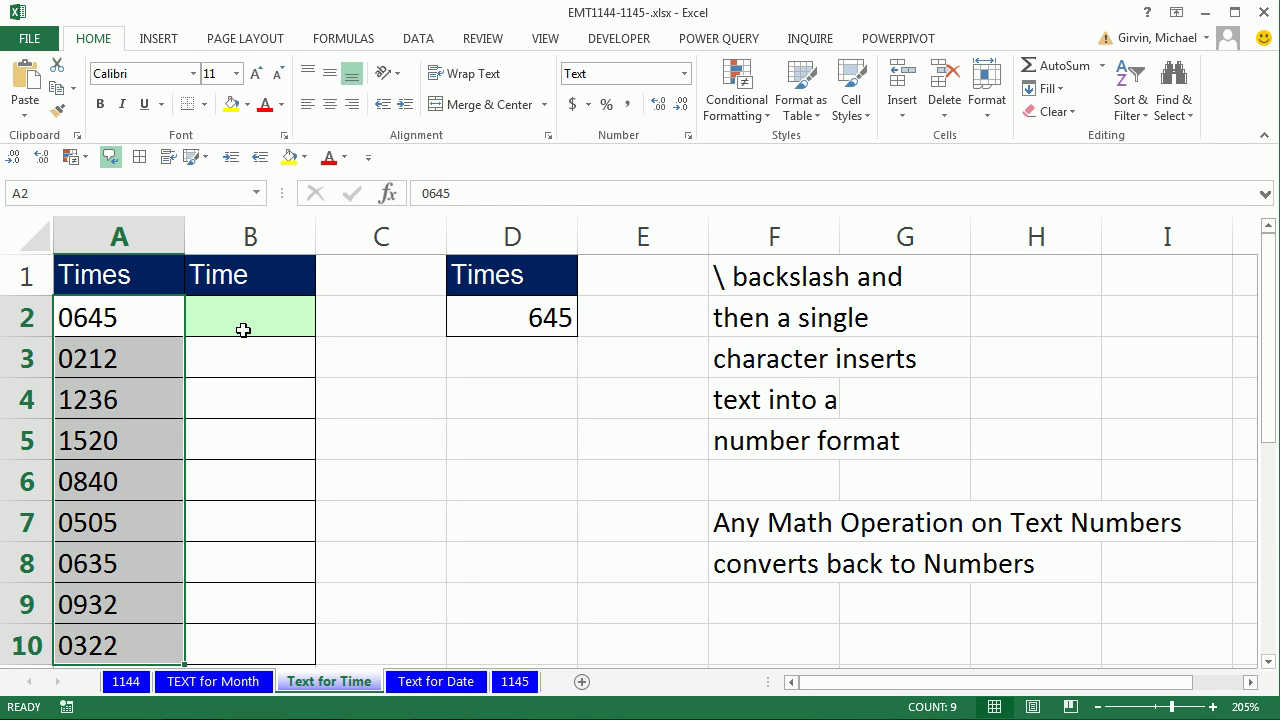
pyautogui.click(507, 326)
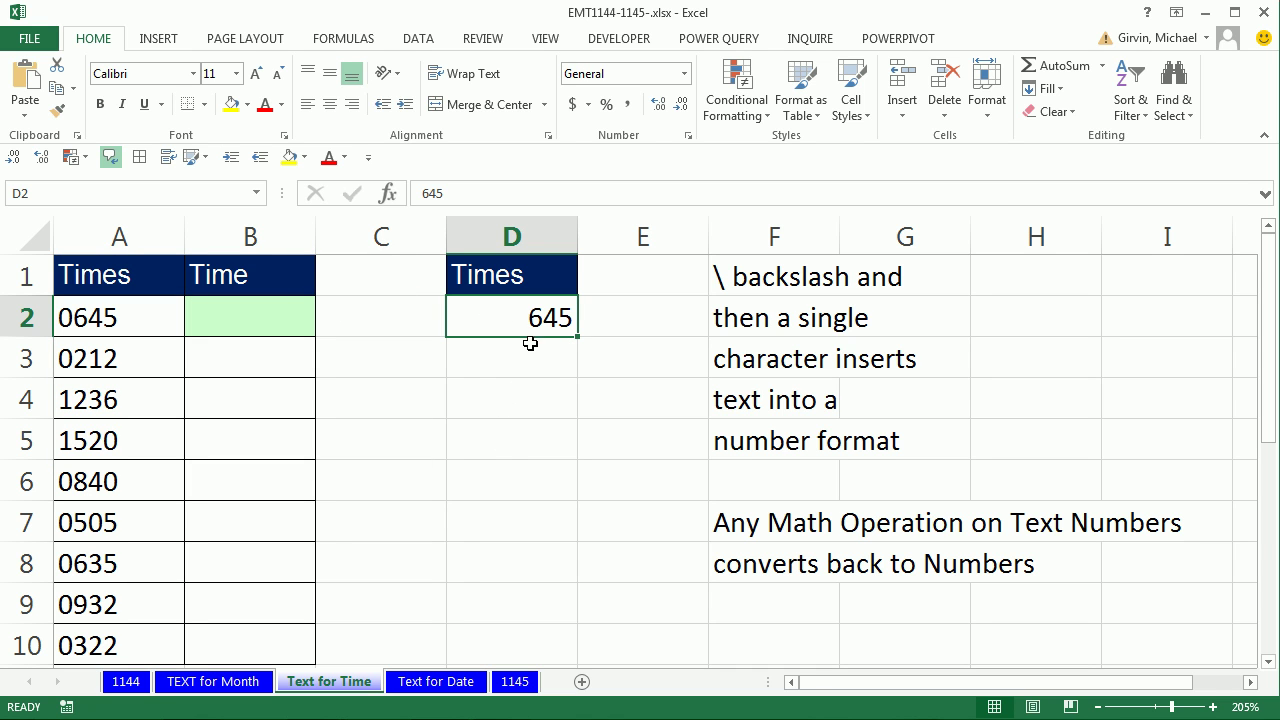
pyautogui.hotkey('ctrl', '1')
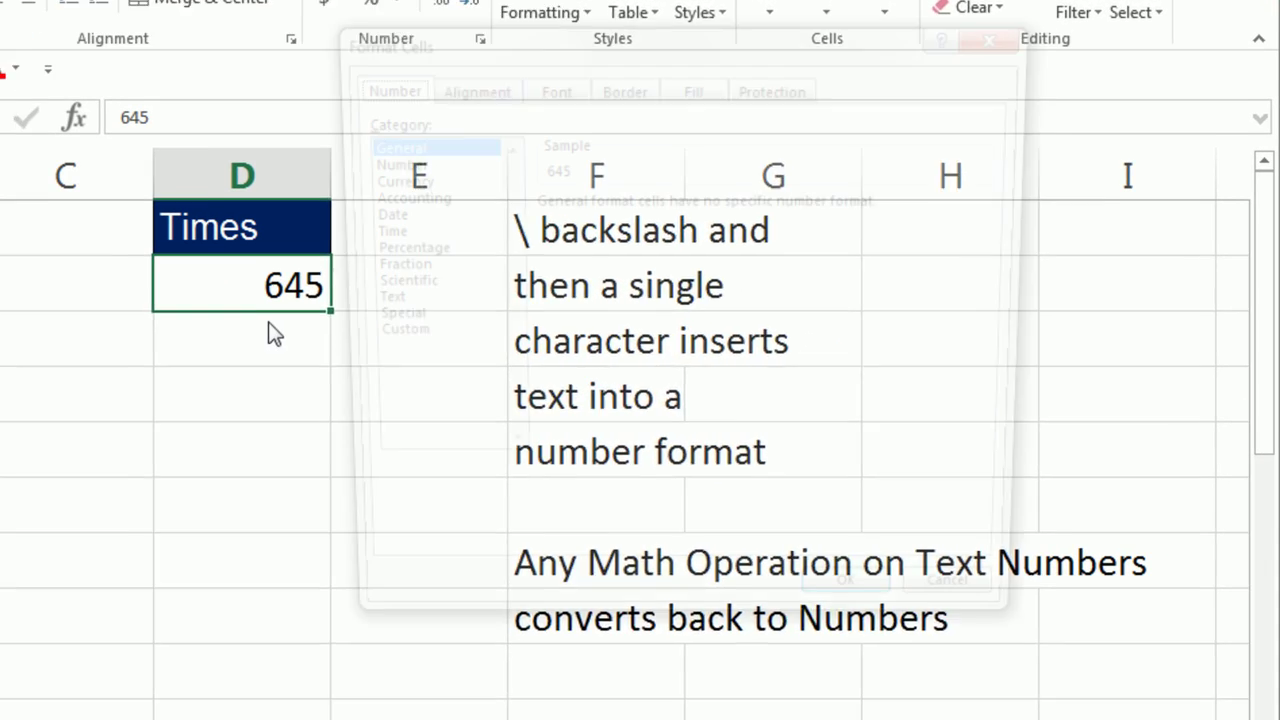
pyautogui.click(355, 340)
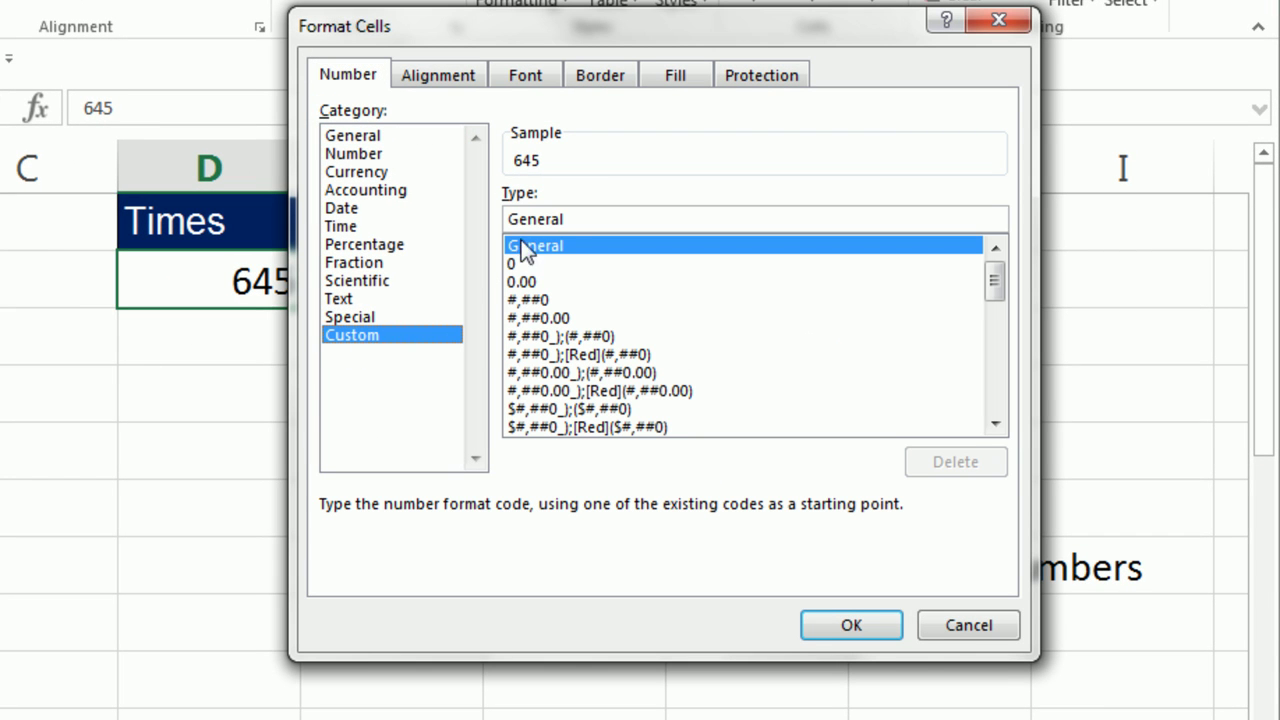
pyautogui.doubleClick(598, 218)
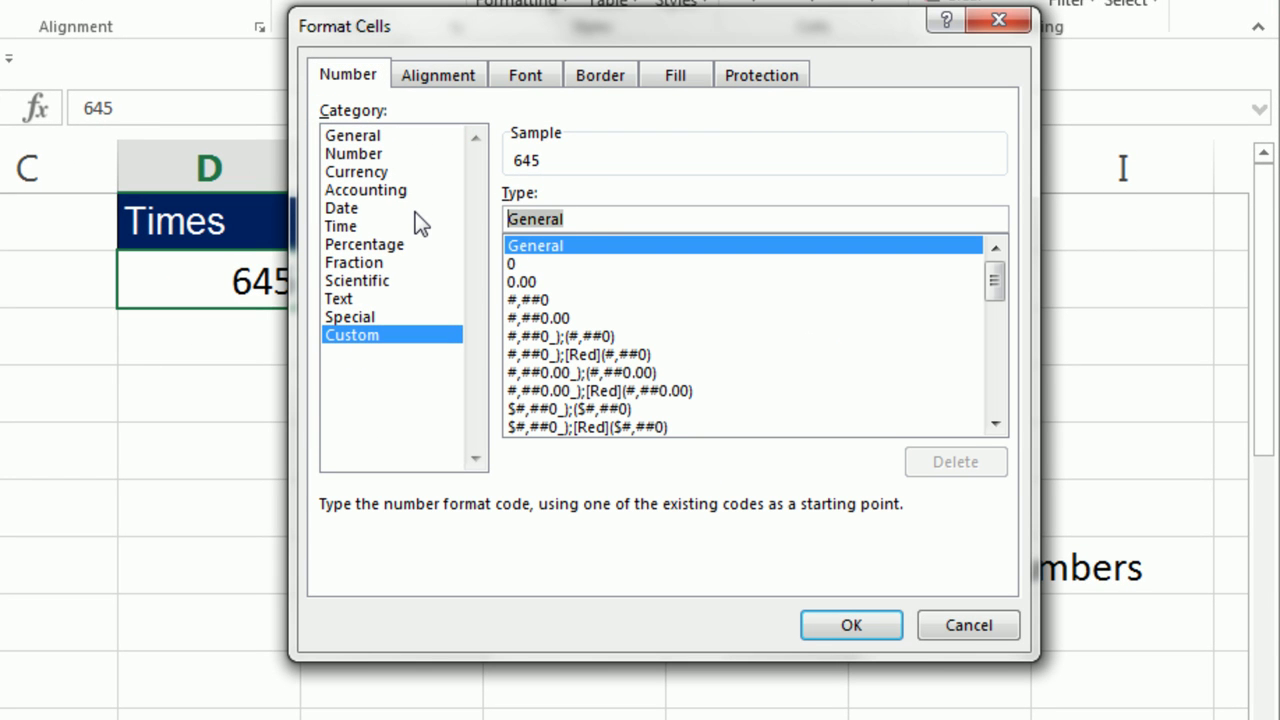
pyautogui.write('000')
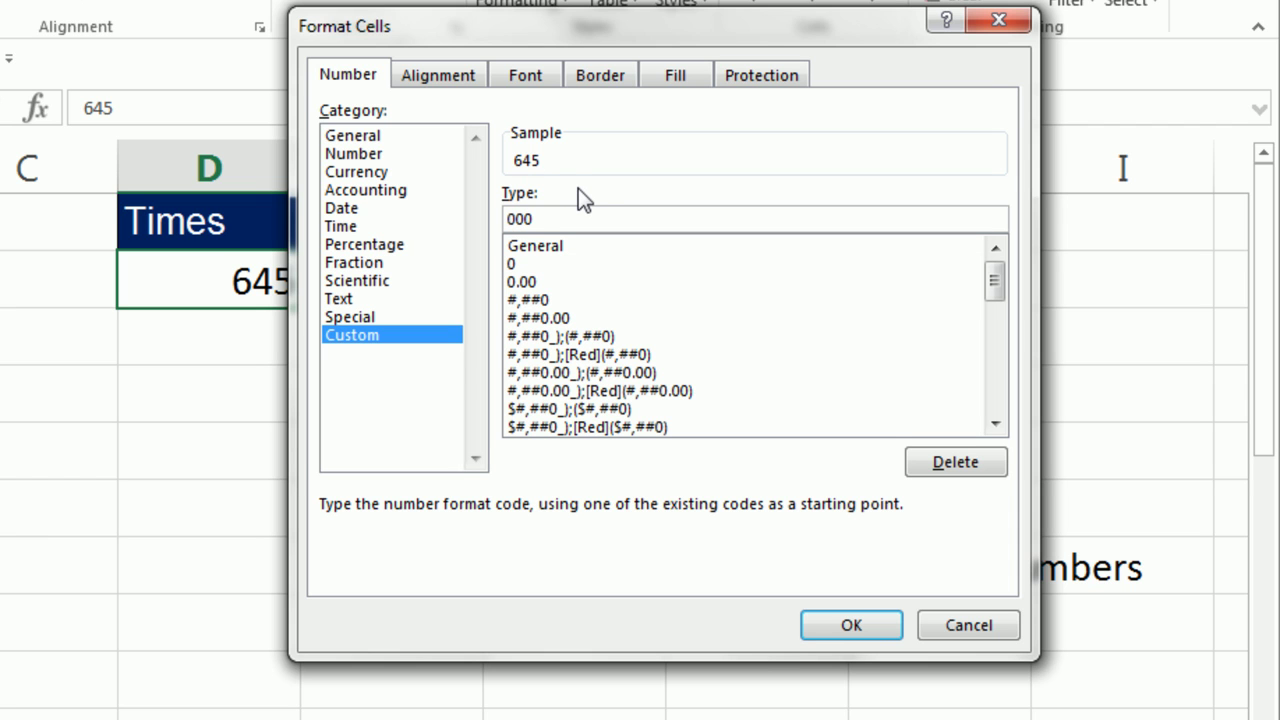
pyautogui.write('0')
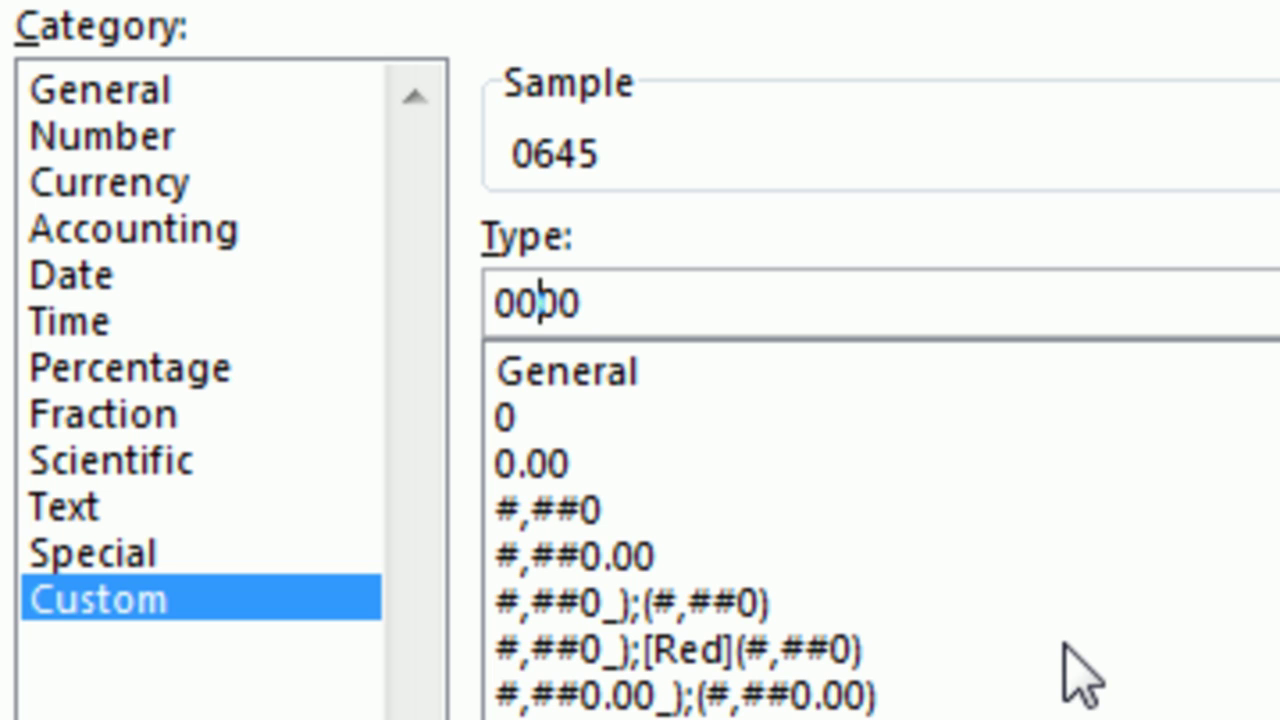
# - Insert an escaped colon in the middle of the code, briefly trying u instead, and apply the format 00\:00 to D2
pyautogui.write('\\')
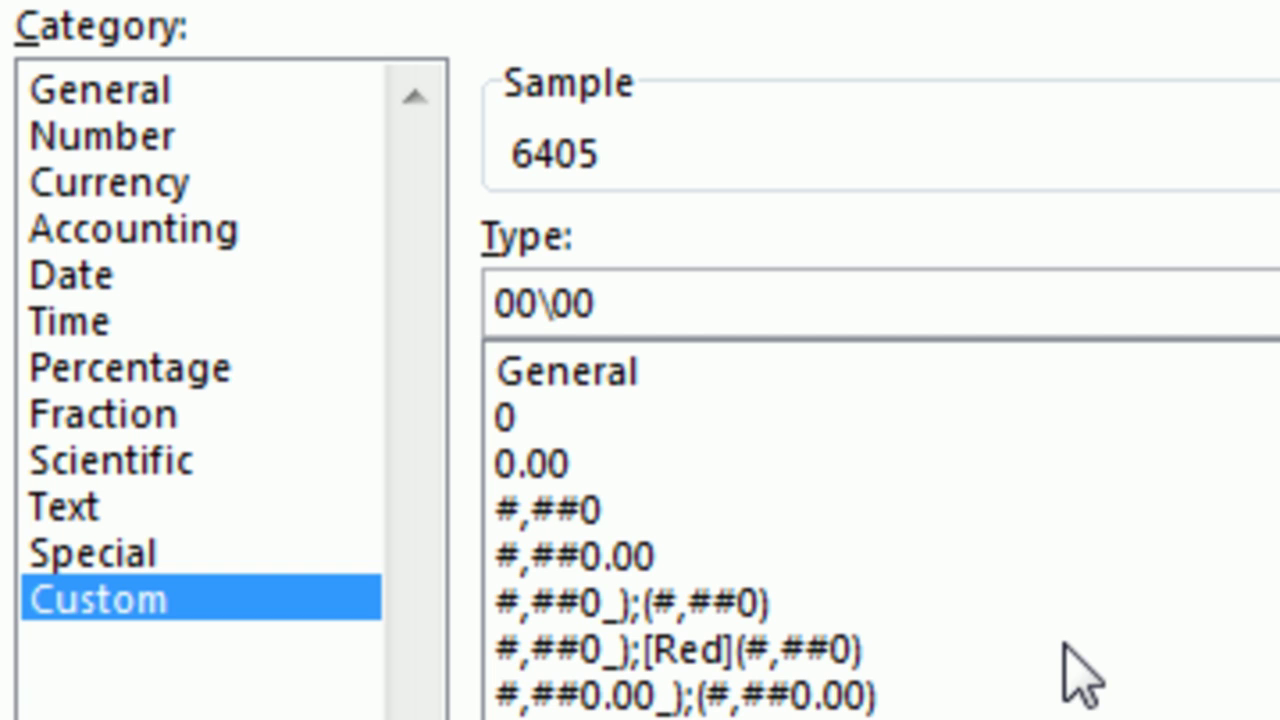
pyautogui.write(':')
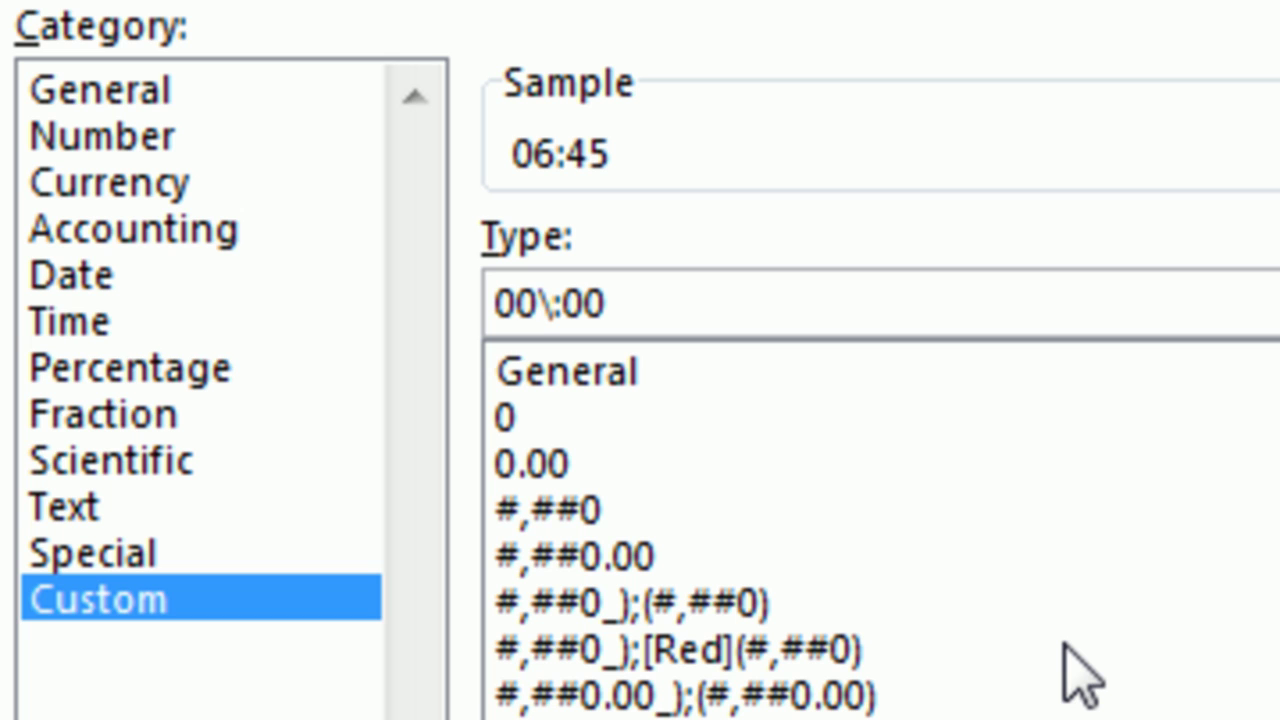
pyautogui.press('BackSpace')
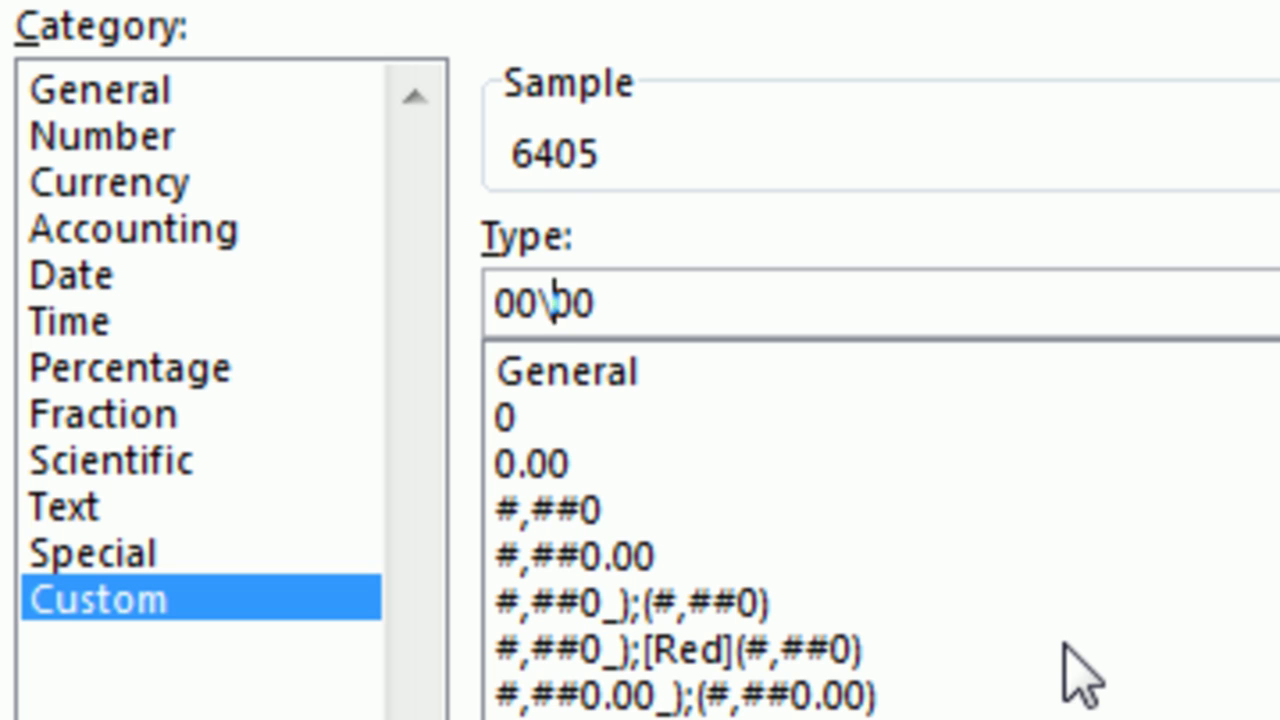
pyautogui.write('u')
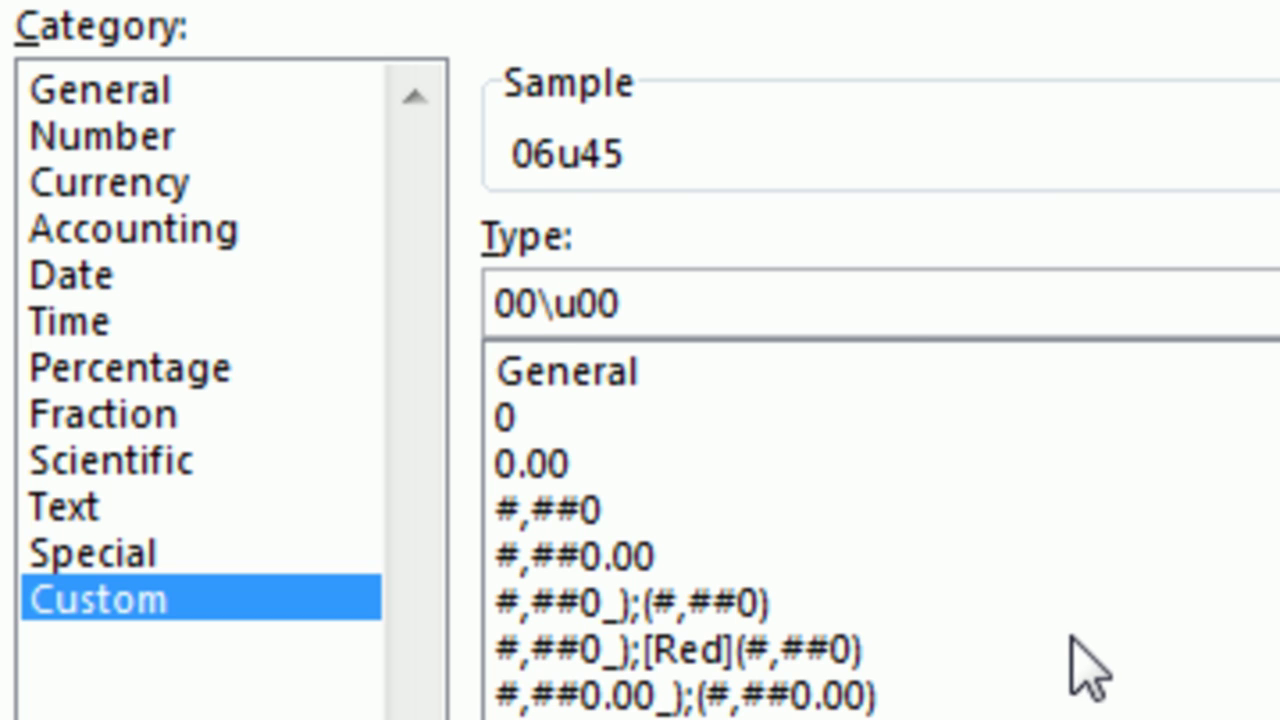
pyautogui.press('BackSpace')
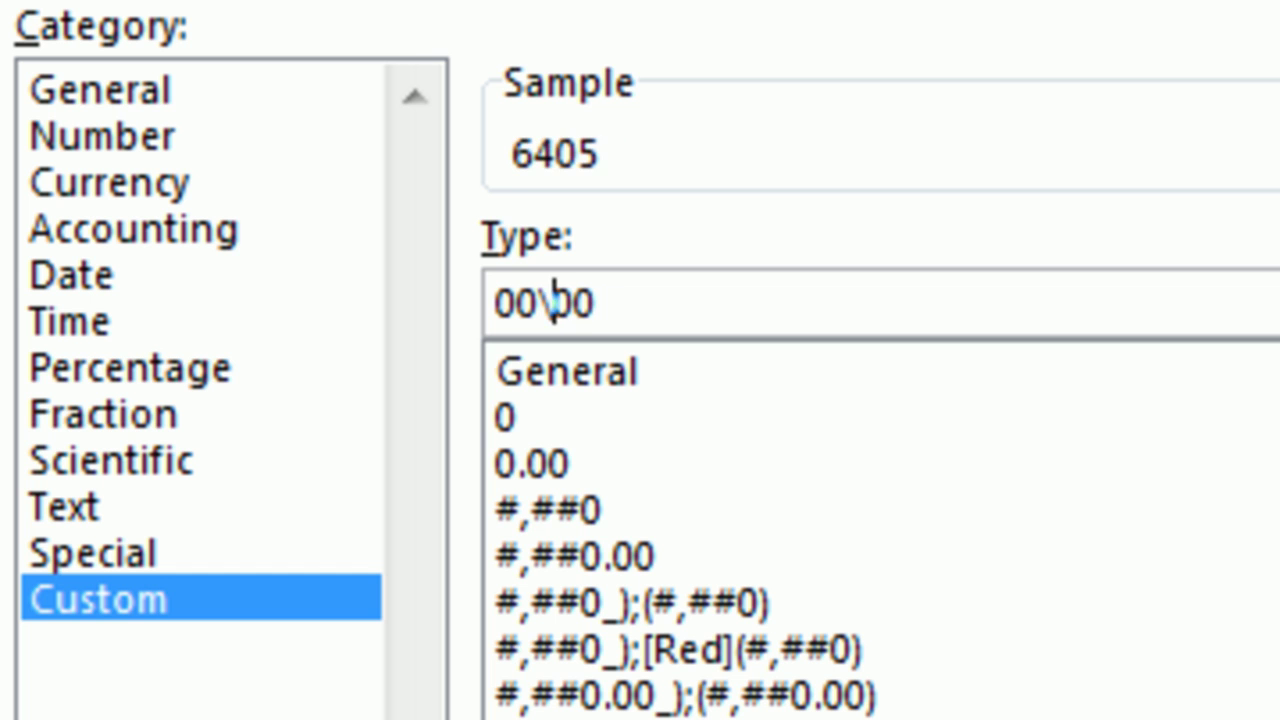
pyautogui.write(':')
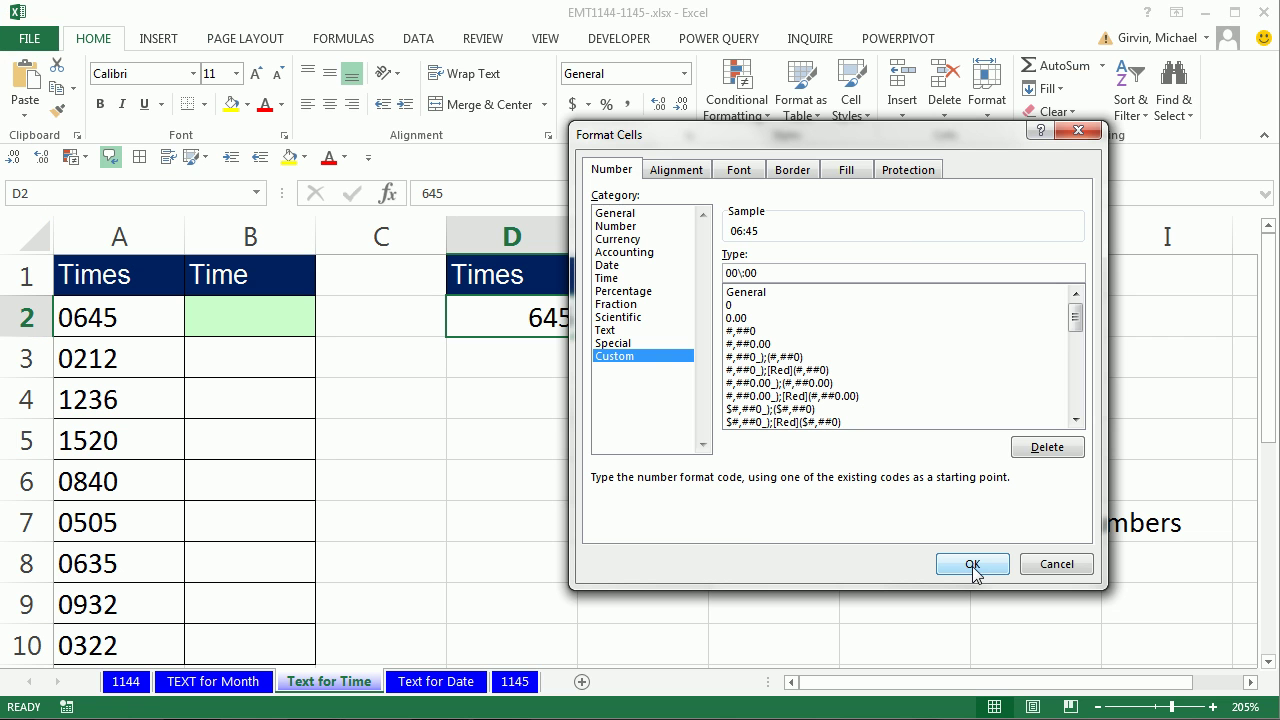
pyautogui.click(972, 565)
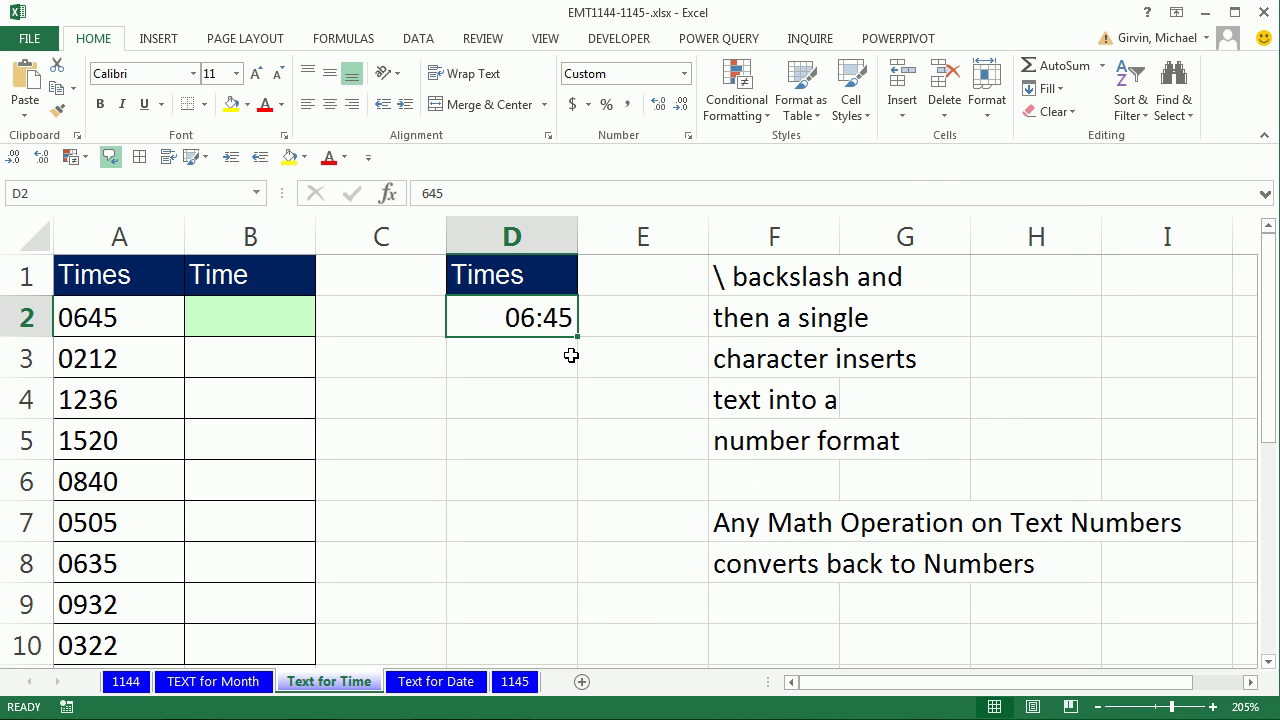
# - Enter =TEXT(A2,"00\:00") in B2 and copy the formula down the Time column
pyautogui.click(243, 322)
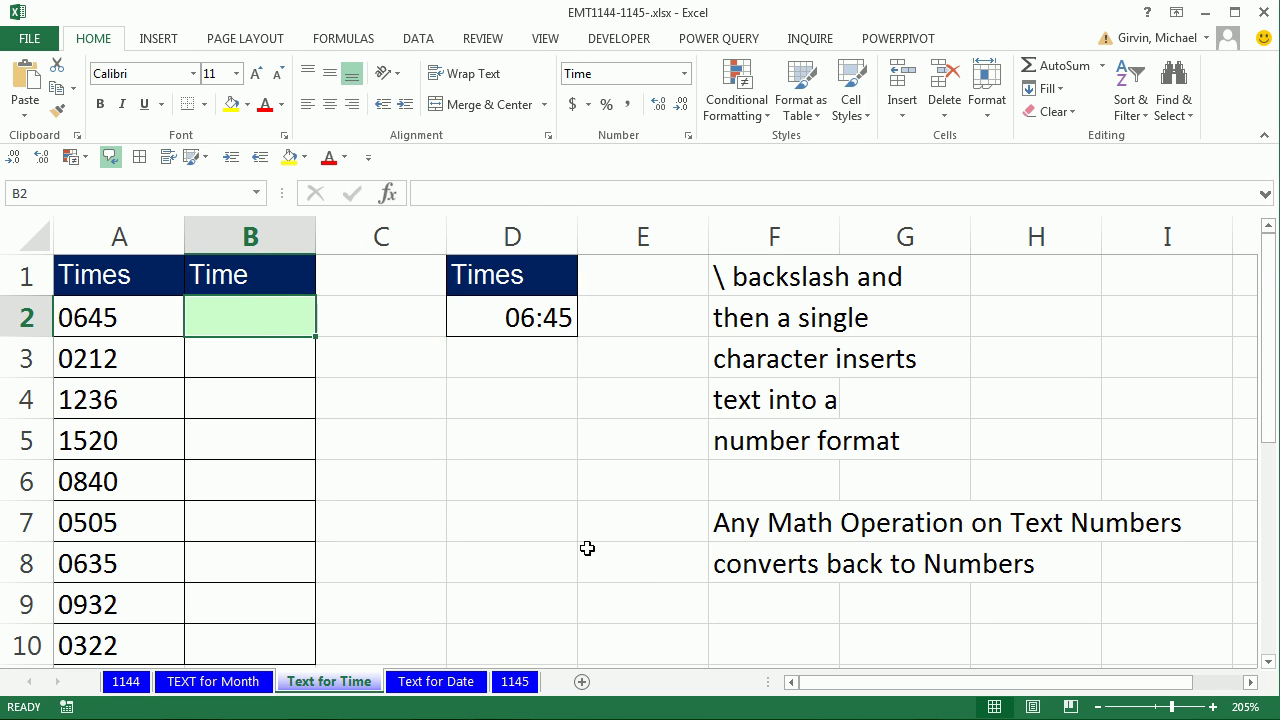
pyautogui.write('=tex')
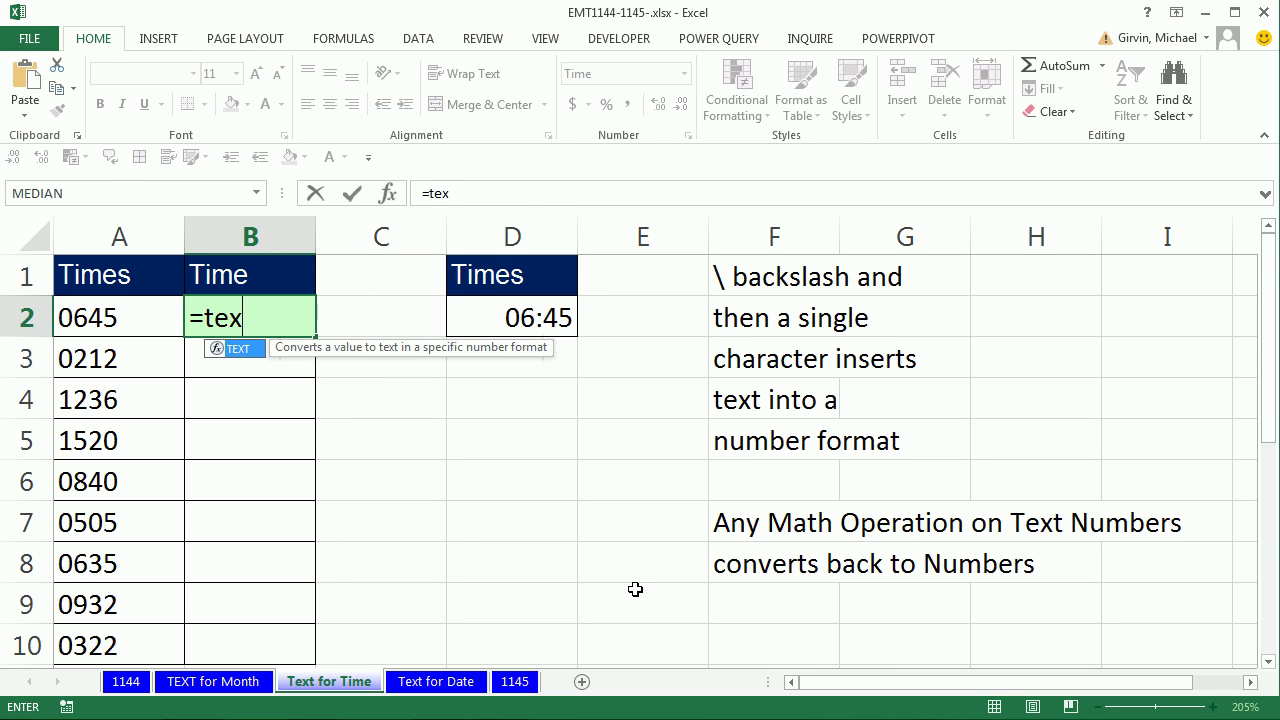
pyautogui.press('Tab')
pyautogui.press('Left')
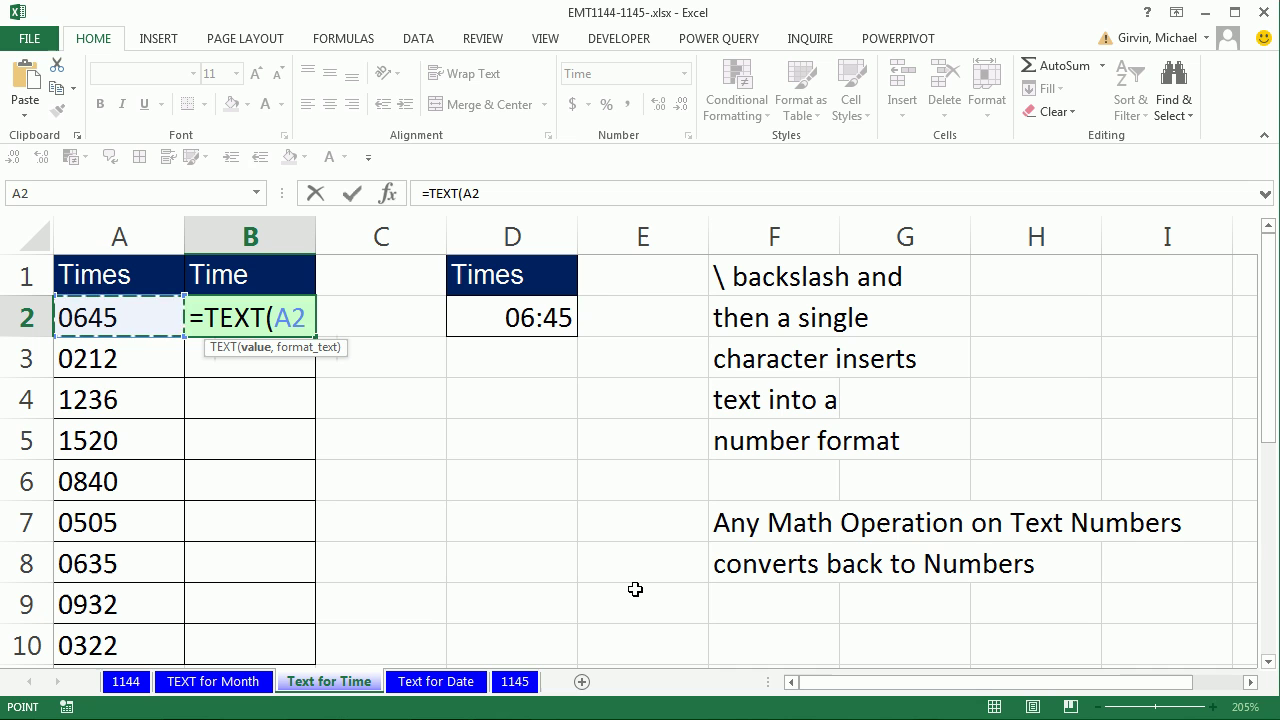
pyautogui.write(',"')
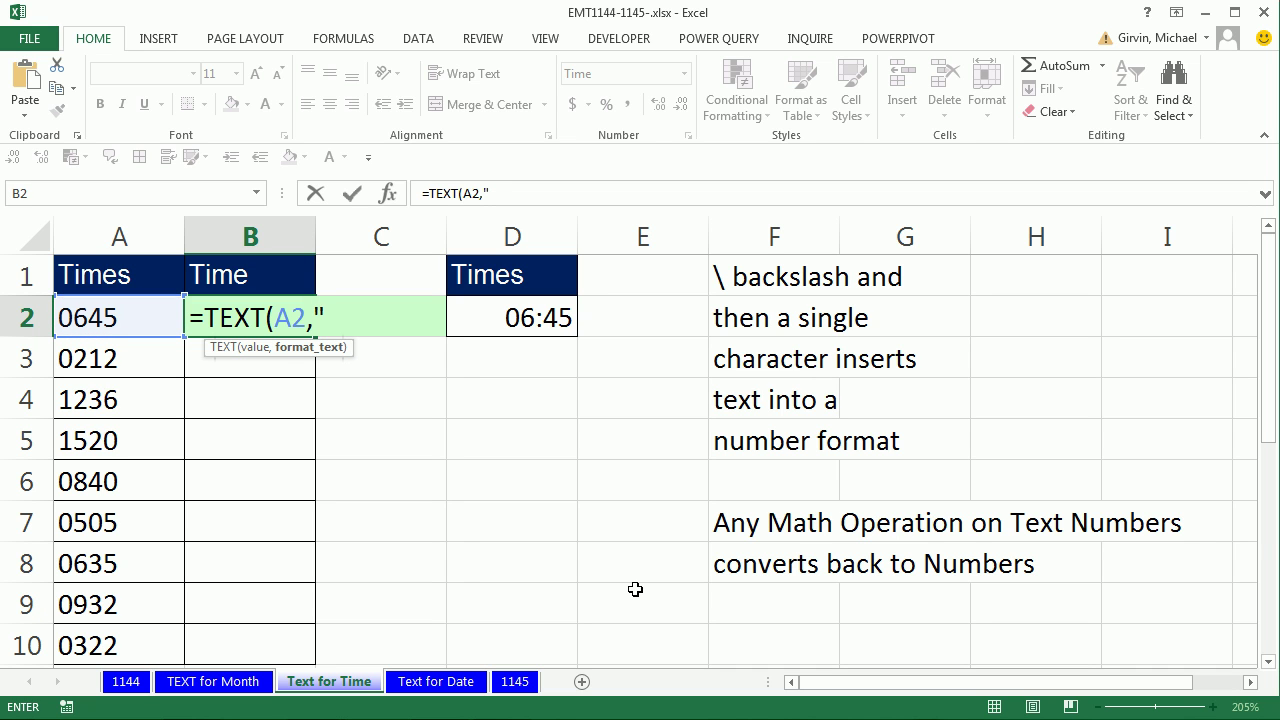
pyautogui.write('00\\:00"')
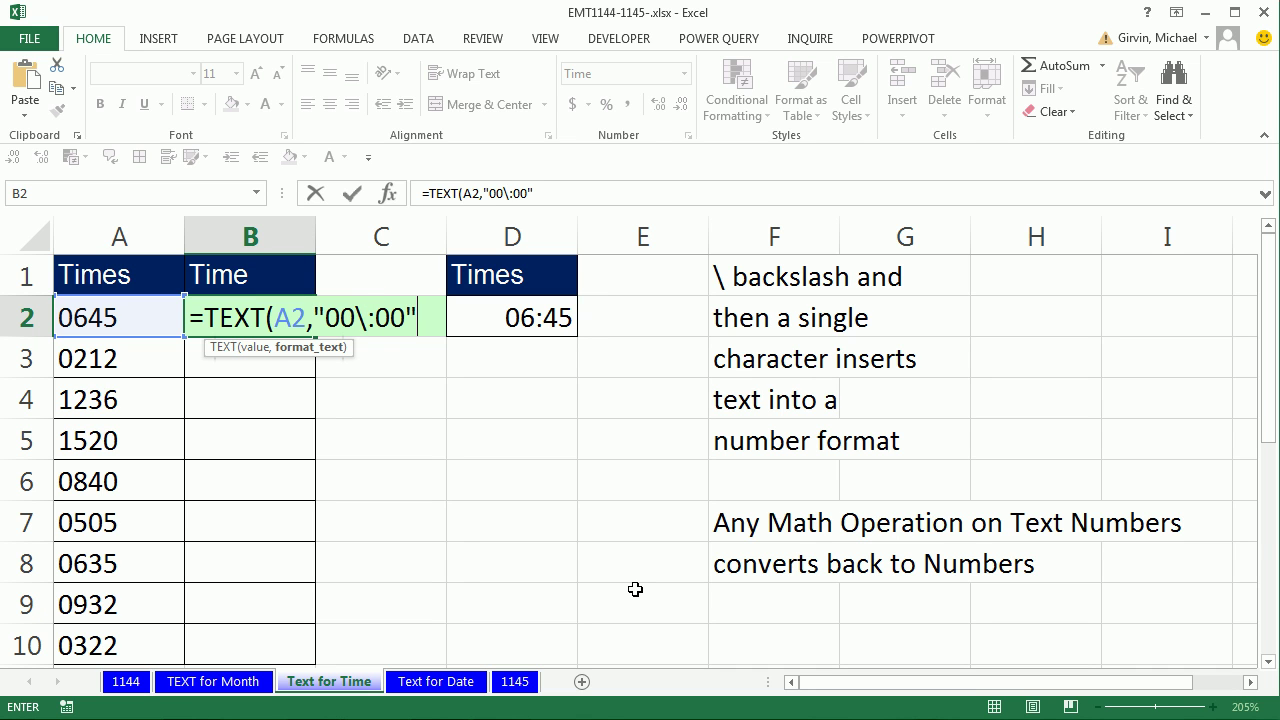
pyautogui.write(')')
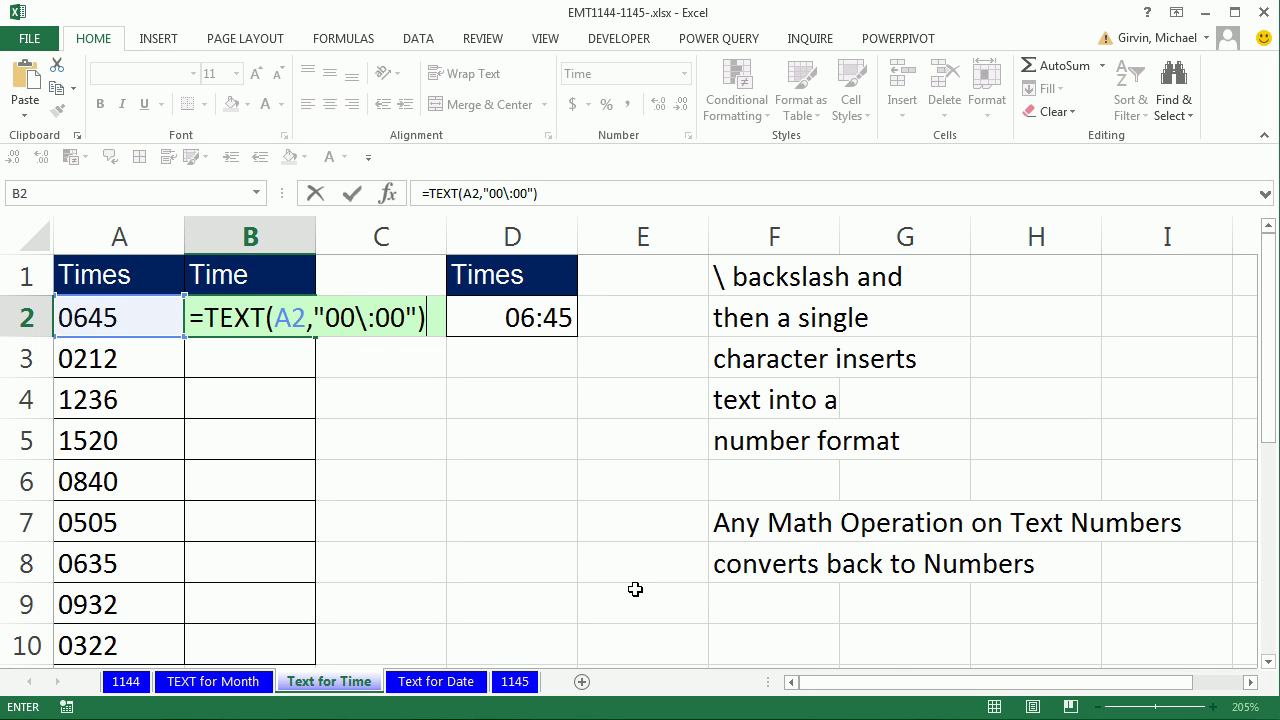
pyautogui.hotkey('ctrl', 'Return')
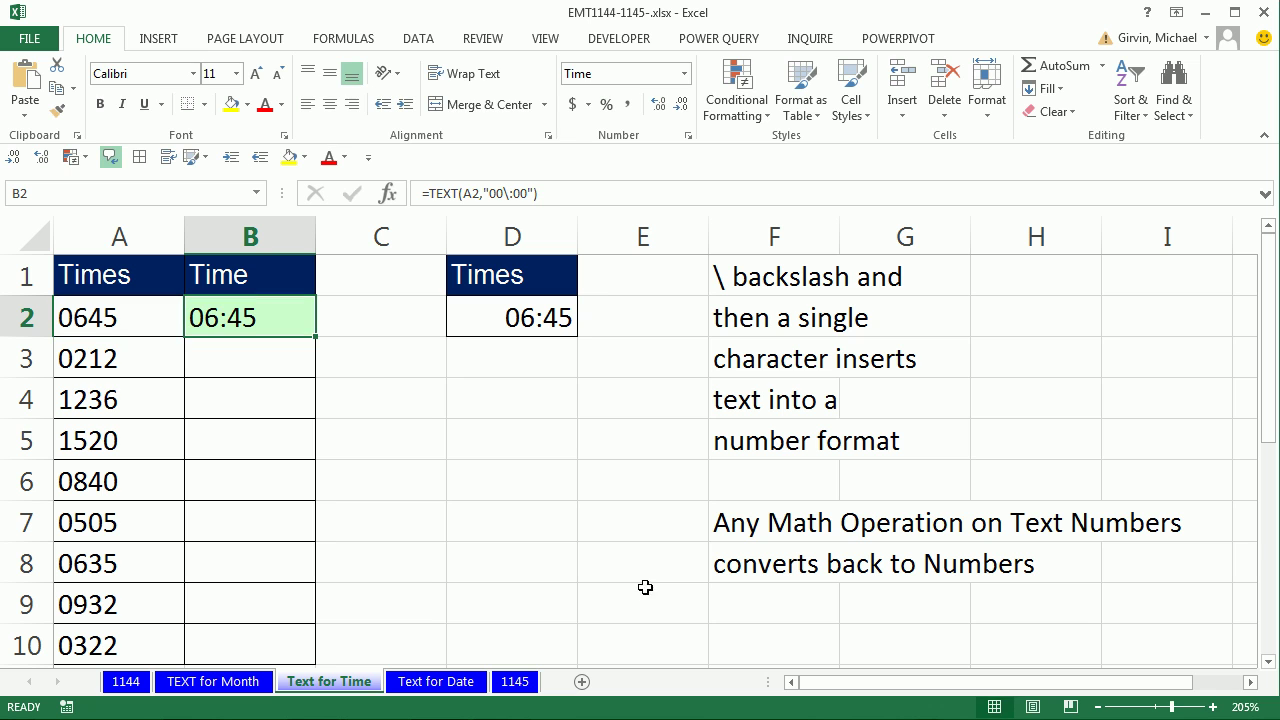
pyautogui.doubleClick(313, 337)
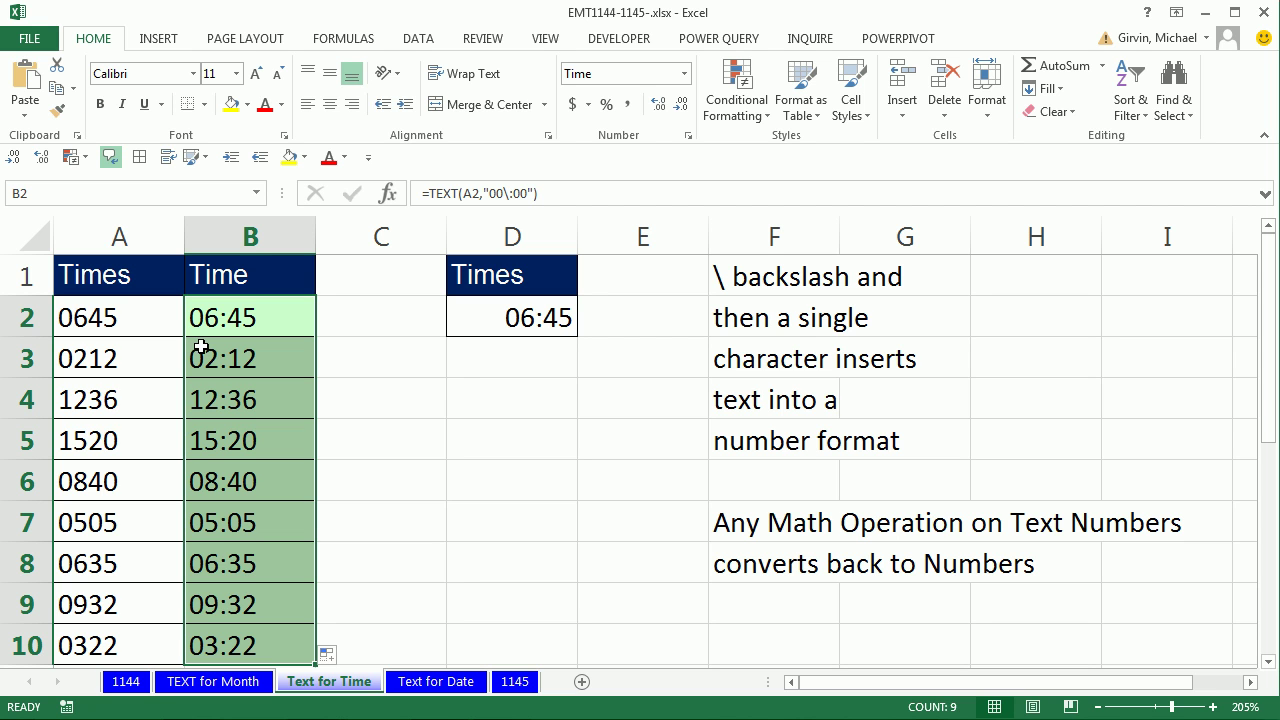
# - Add +0 to the end of the TEXT formula throughout the Time column, from B2 to B10
pyautogui.press('F2')
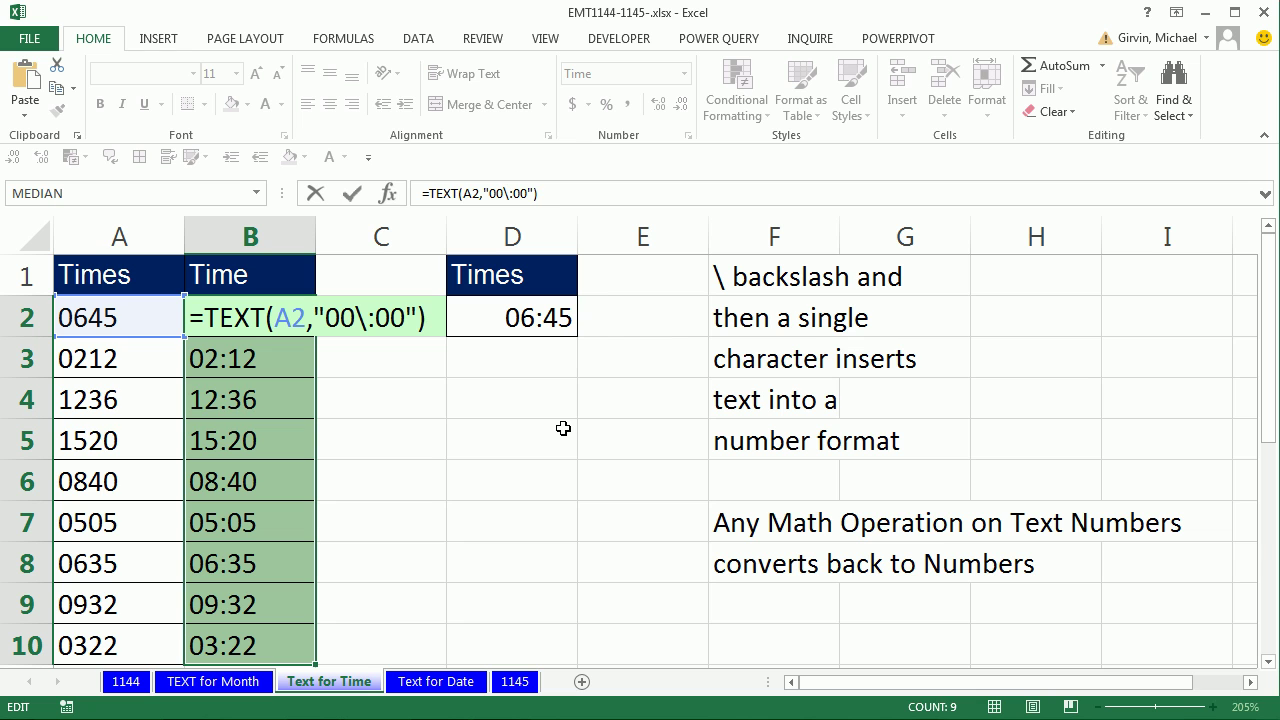
pyautogui.write('0')
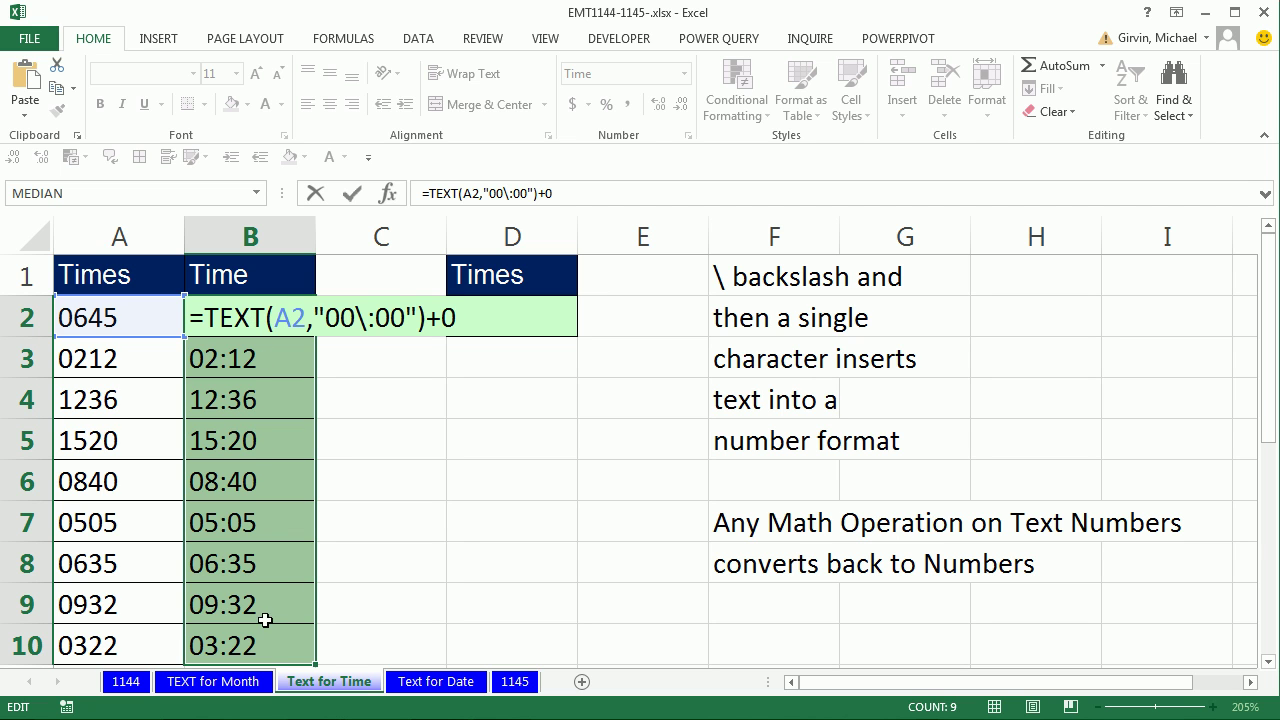
pyautogui.hotkey('ctrl', 'Return')
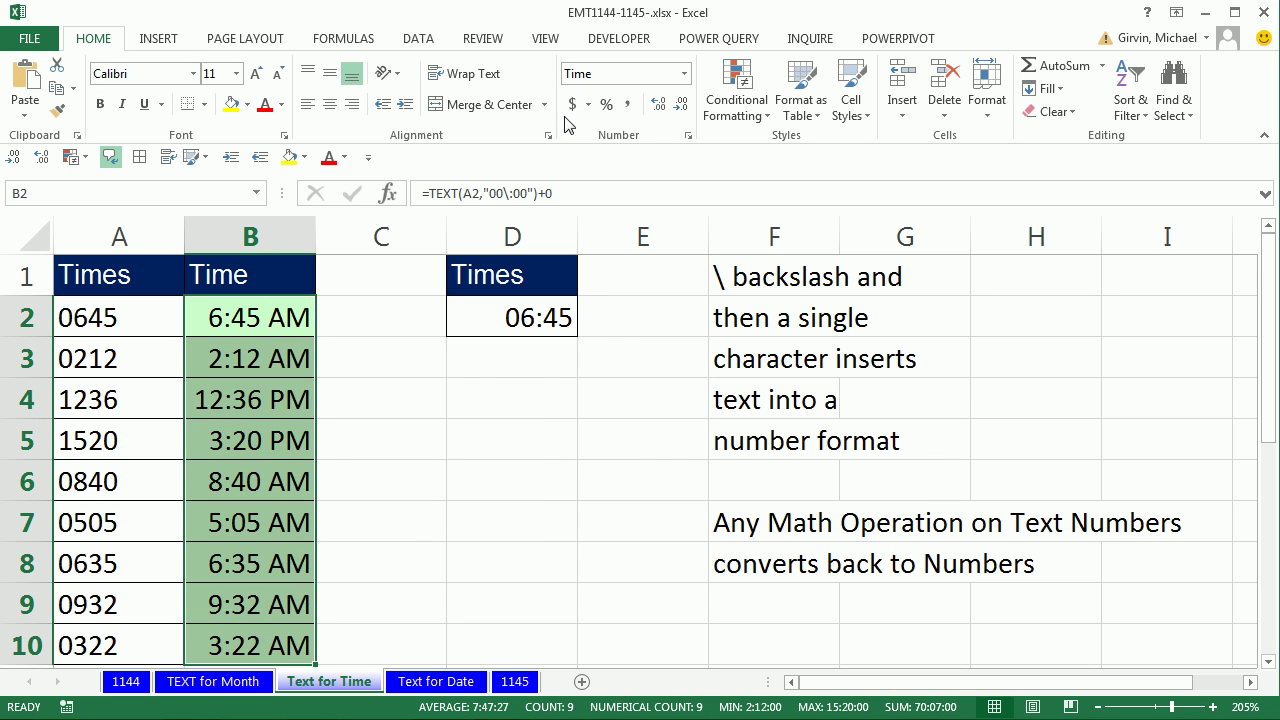
# - Try the General number format on the Time column results and undo it
pyautogui.hotkey('ctrl', 'shift', '`')
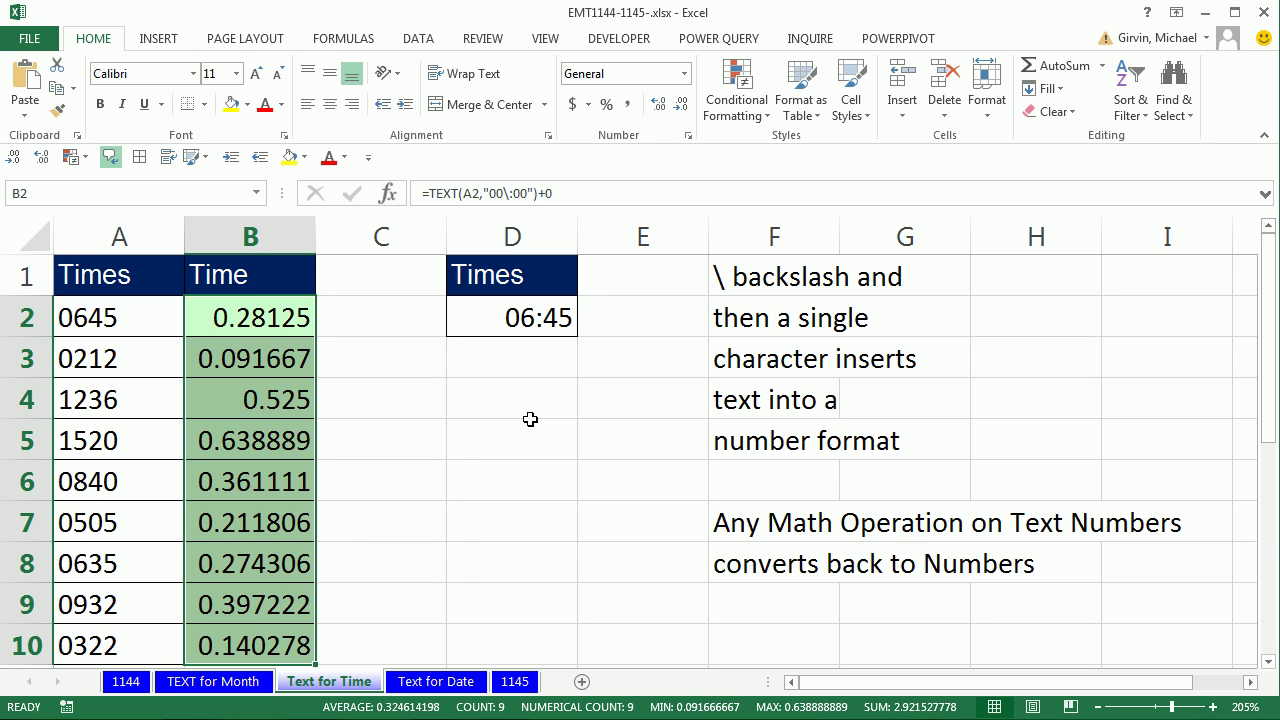
pyautogui.hotkey('ctrl', 'z')
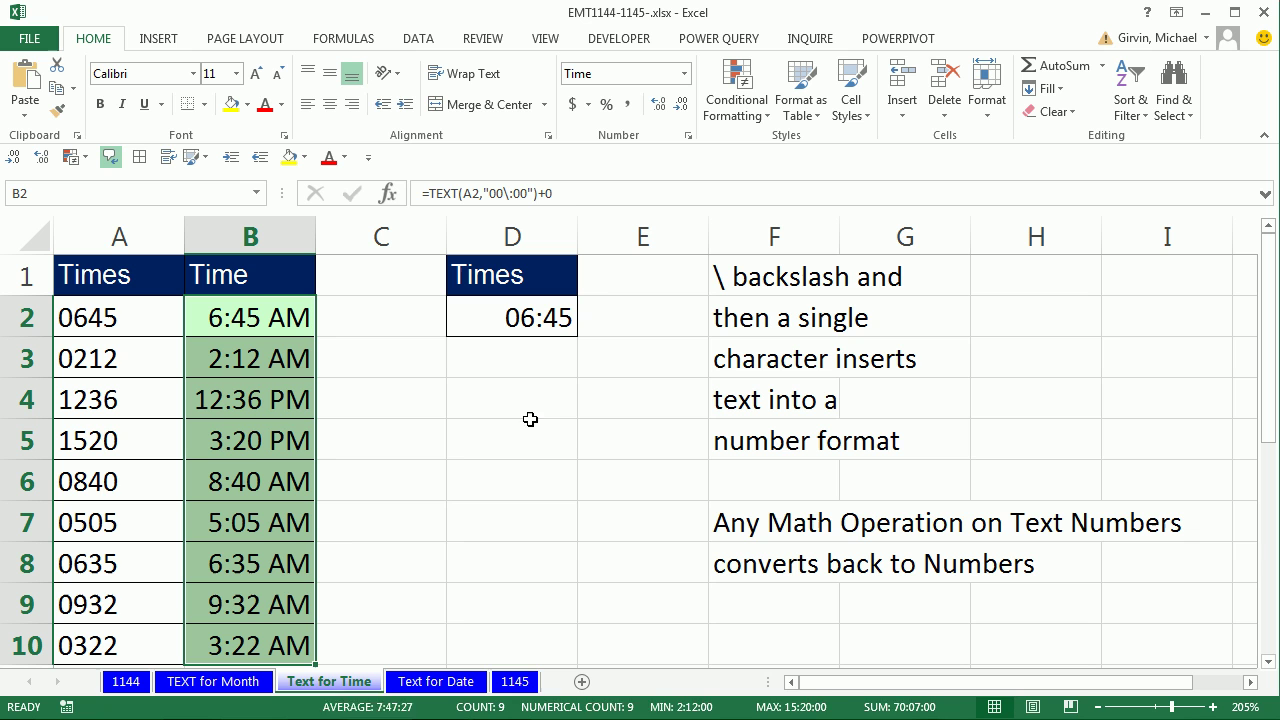
# - On the Text for Date sheet, apply the Special format Social Security Number to cell G2
pyautogui.click(436, 681)
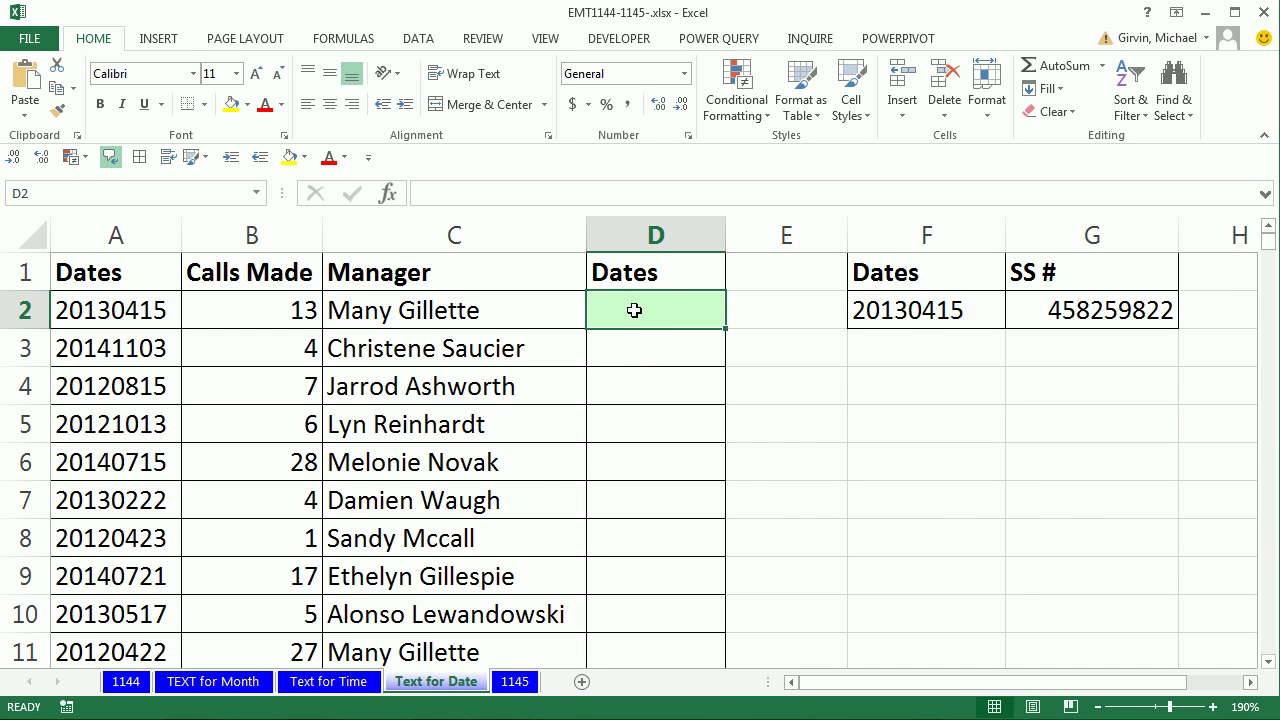
pyautogui.click(914, 316)
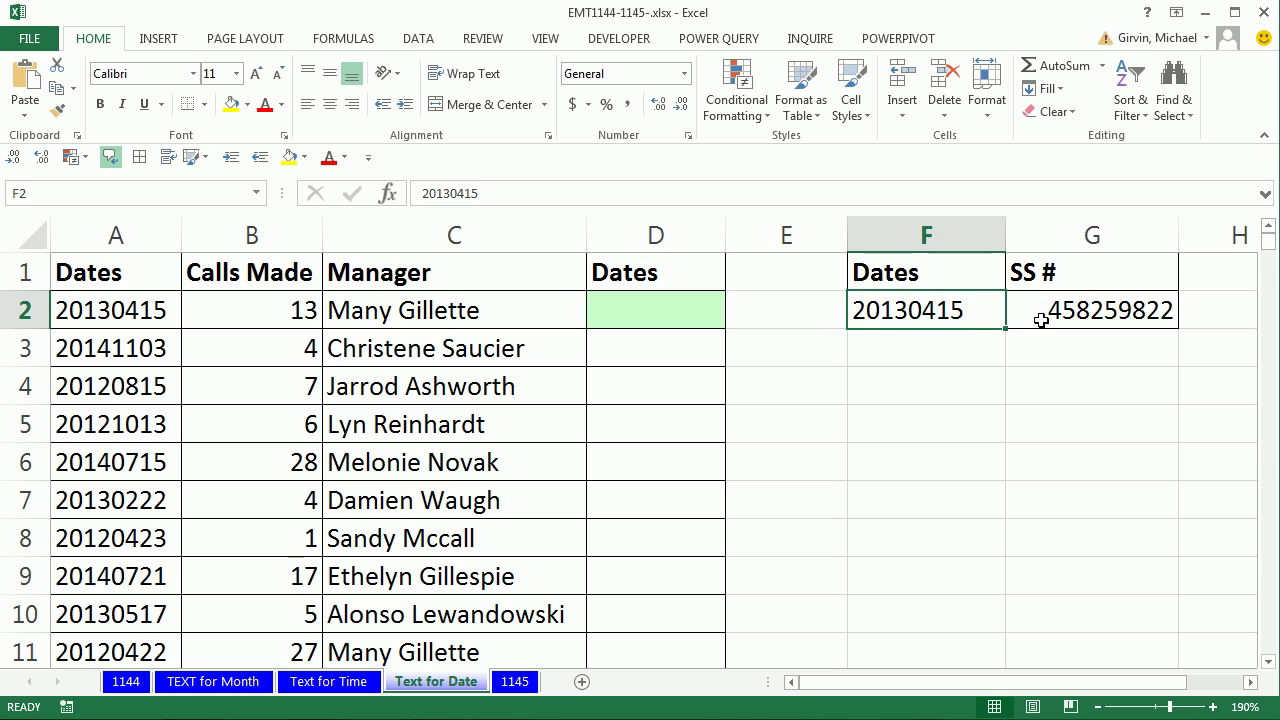
pyautogui.click(1043, 320)
pyautogui.hotkey('ctrl', '1')
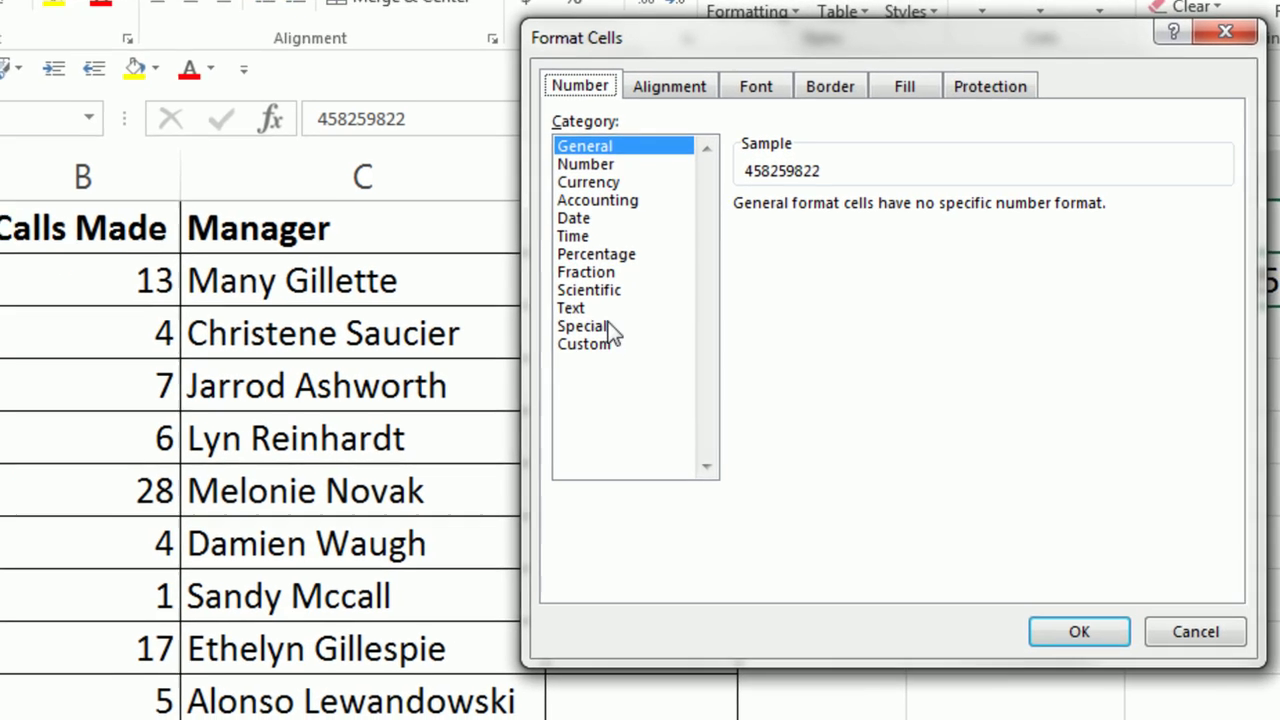
pyautogui.click(598, 327)
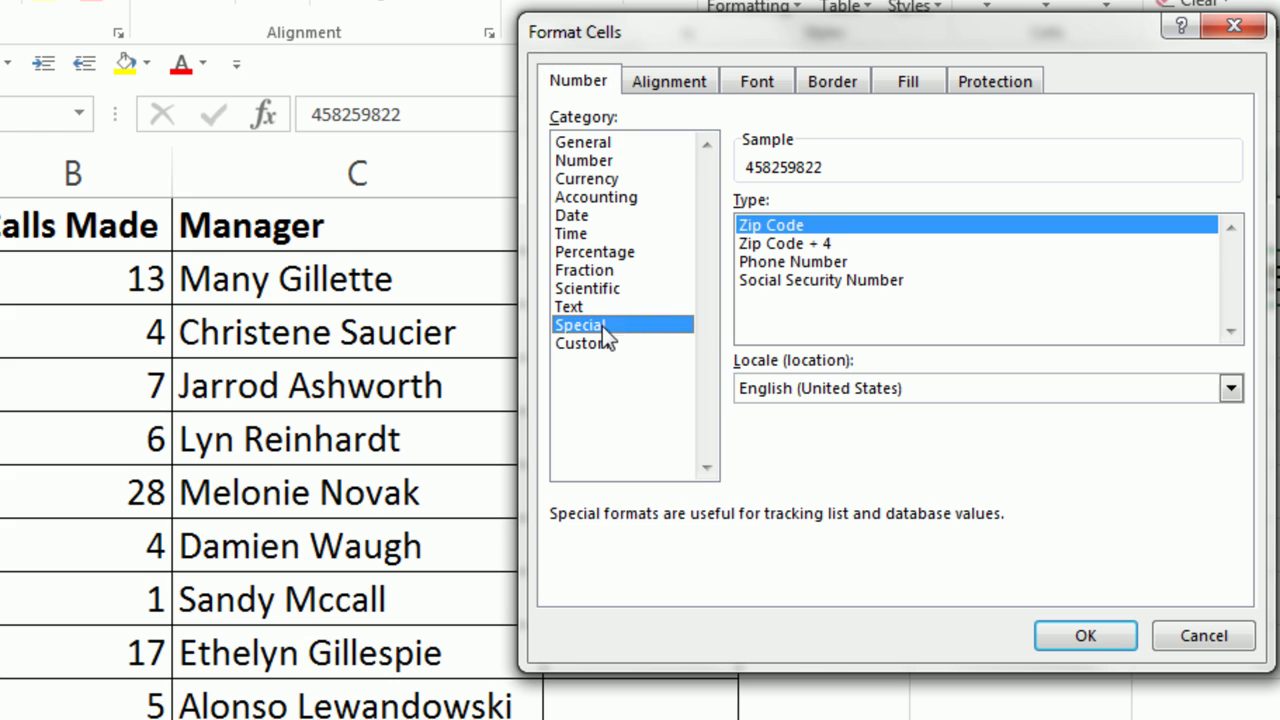
pyautogui.click(834, 281)
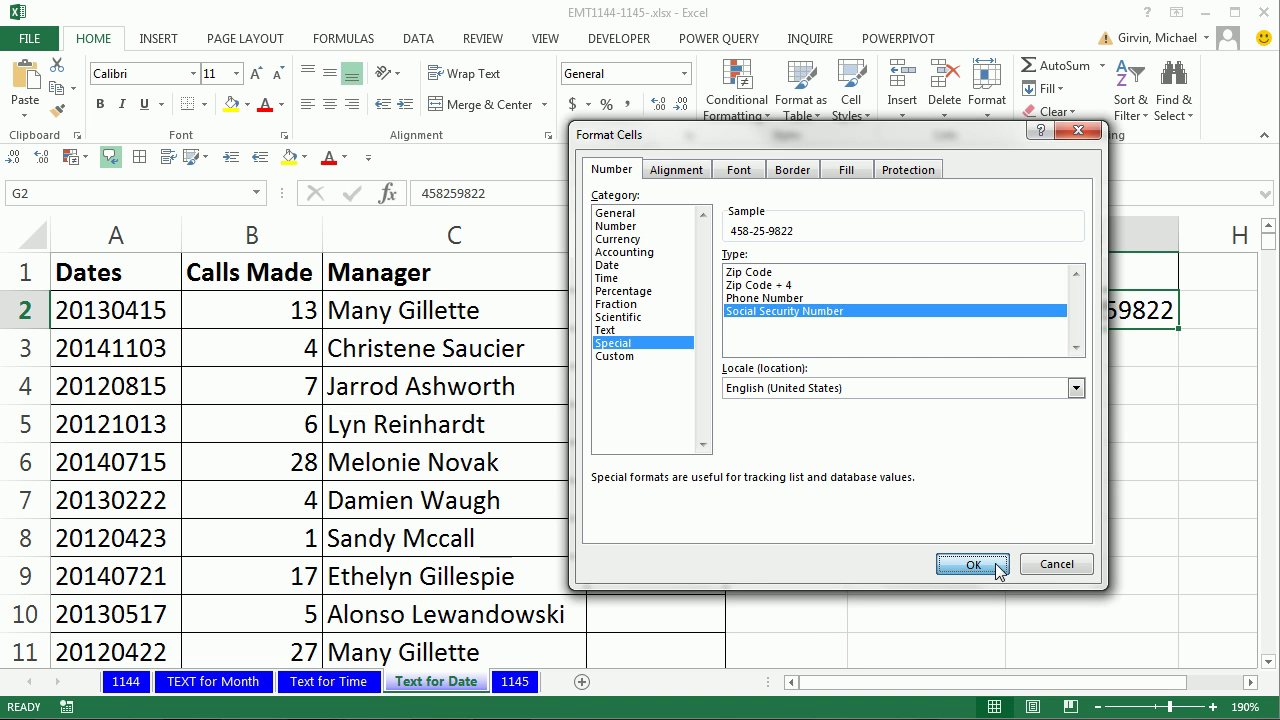
pyautogui.click(1125, 630)
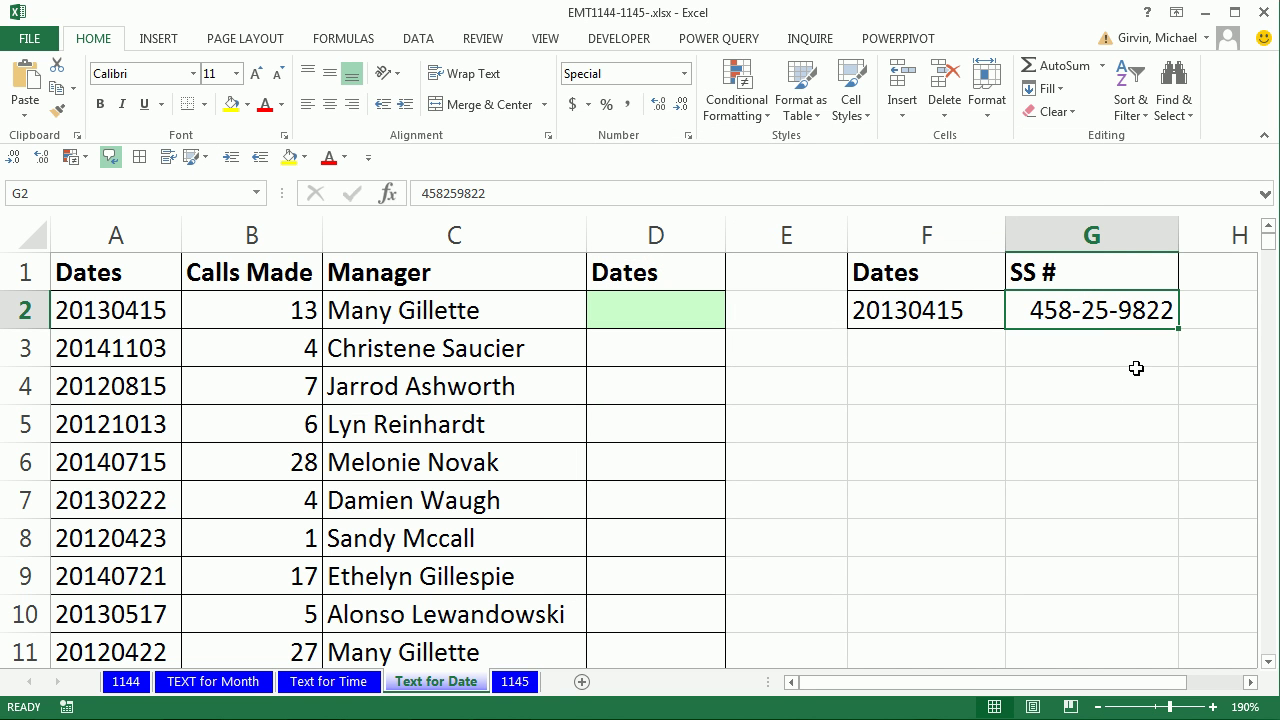
# - Examine the custom number format code behind the Social Security Number format of cell G2
pyautogui.hotkey('ctrl', '1')
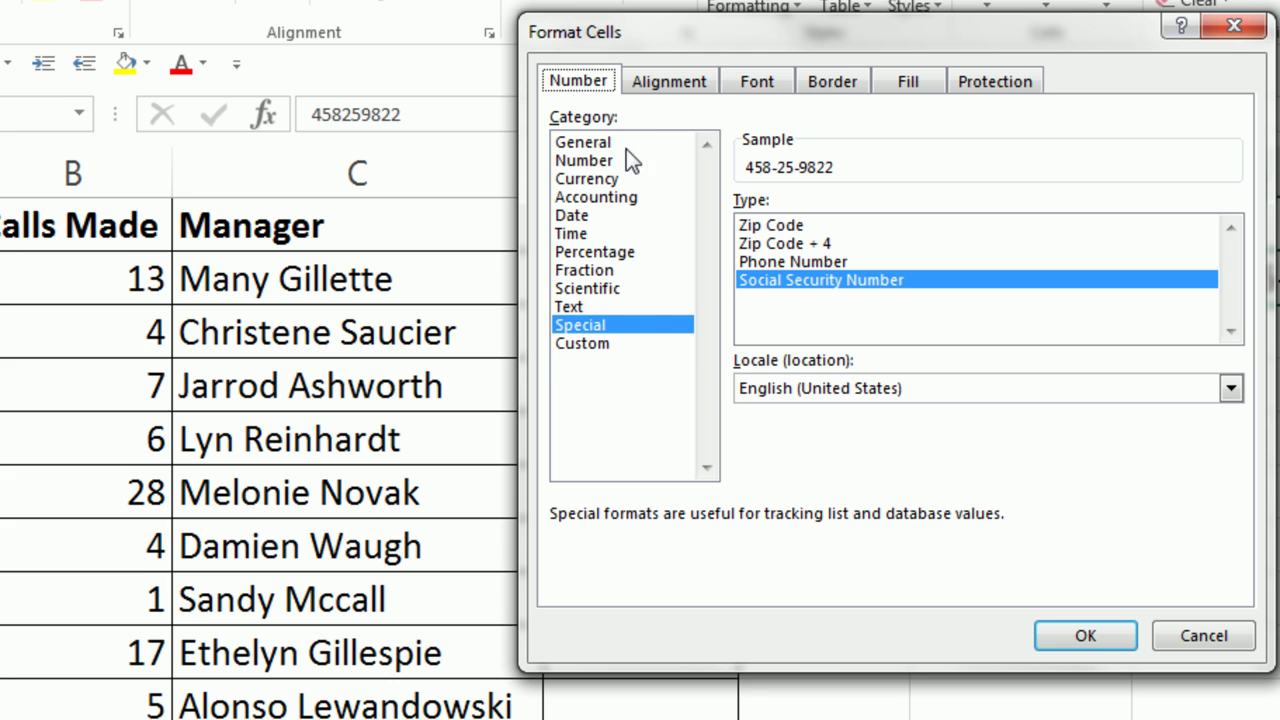
pyautogui.click(591, 346)
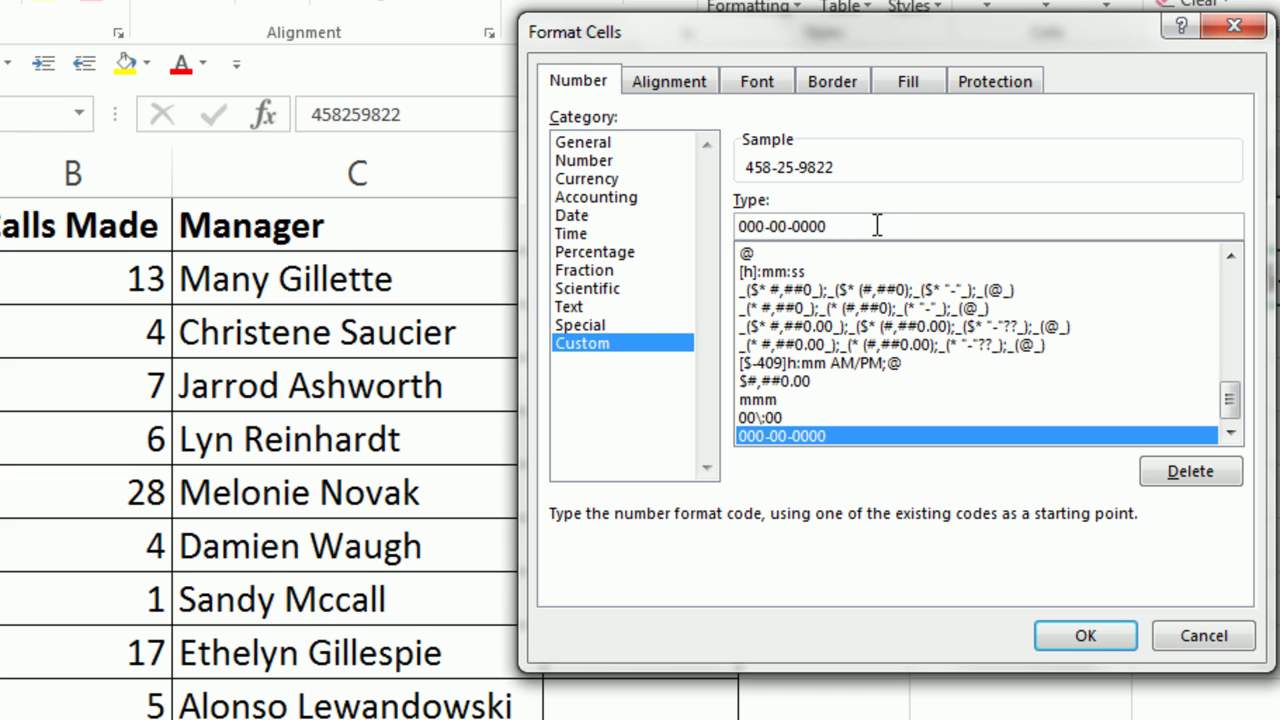
pyautogui.moveTo(877, 225); pyautogui.dragTo(720, 210)
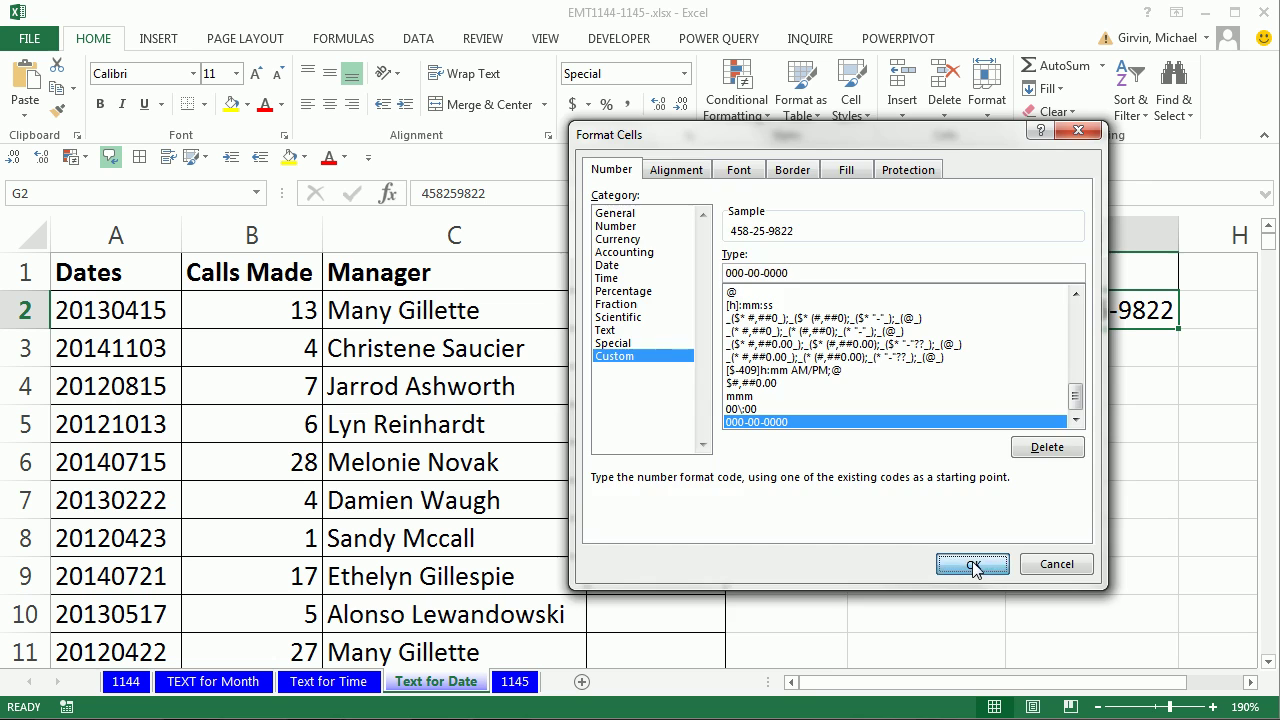
pyautogui.click(1080, 642)
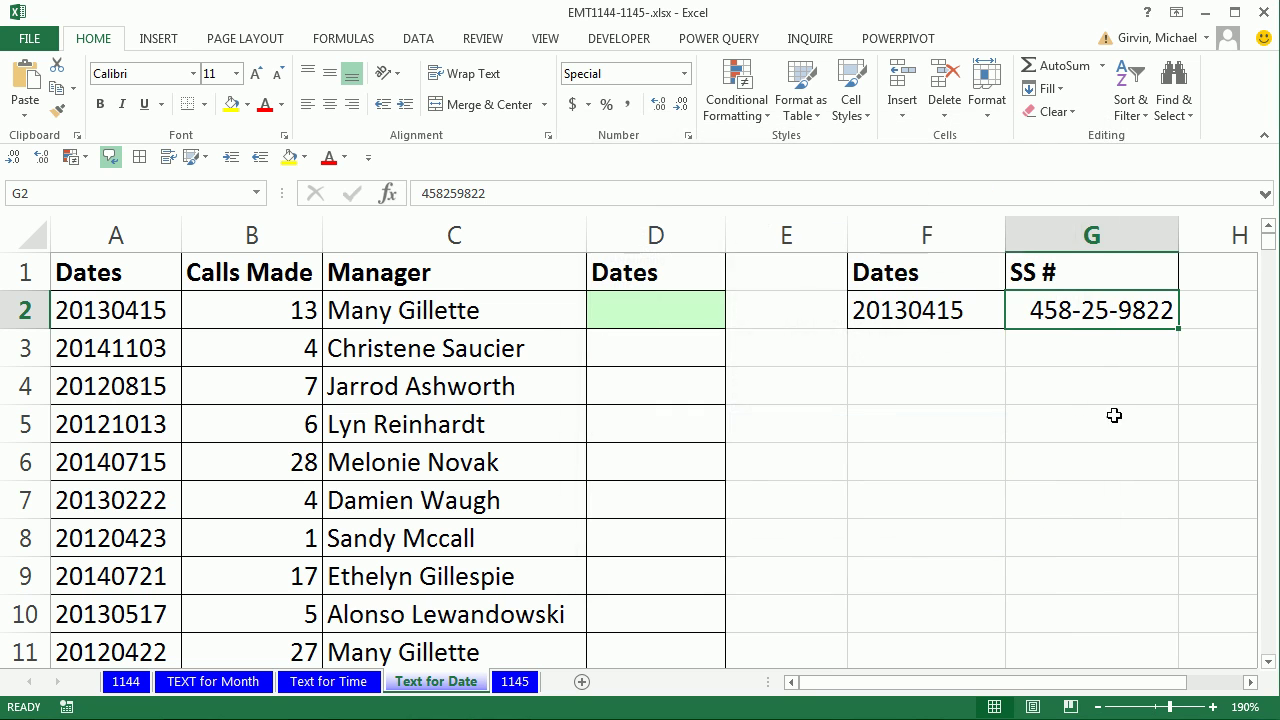
# - Apply the custom number format 0000-00-00 to the text date in F2
pyautogui.click(953, 316)
pyautogui.hotkey('ctrl', '1')
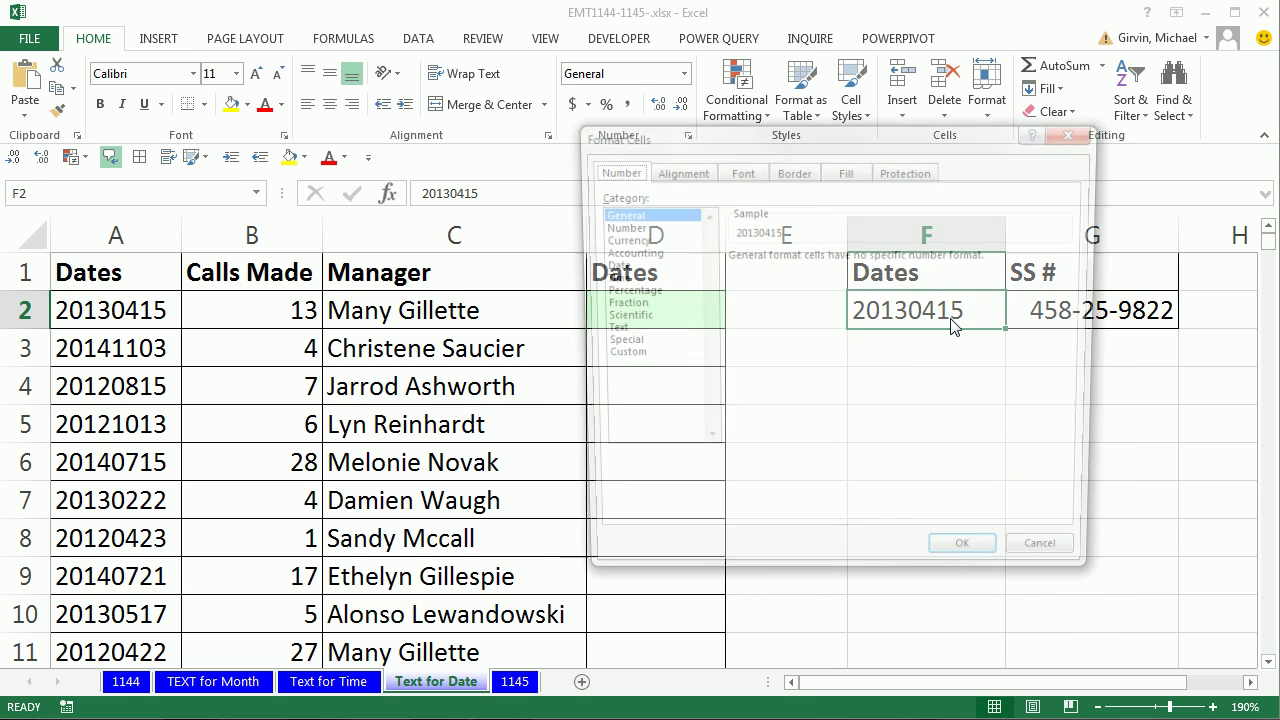
pyautogui.click(632, 357)
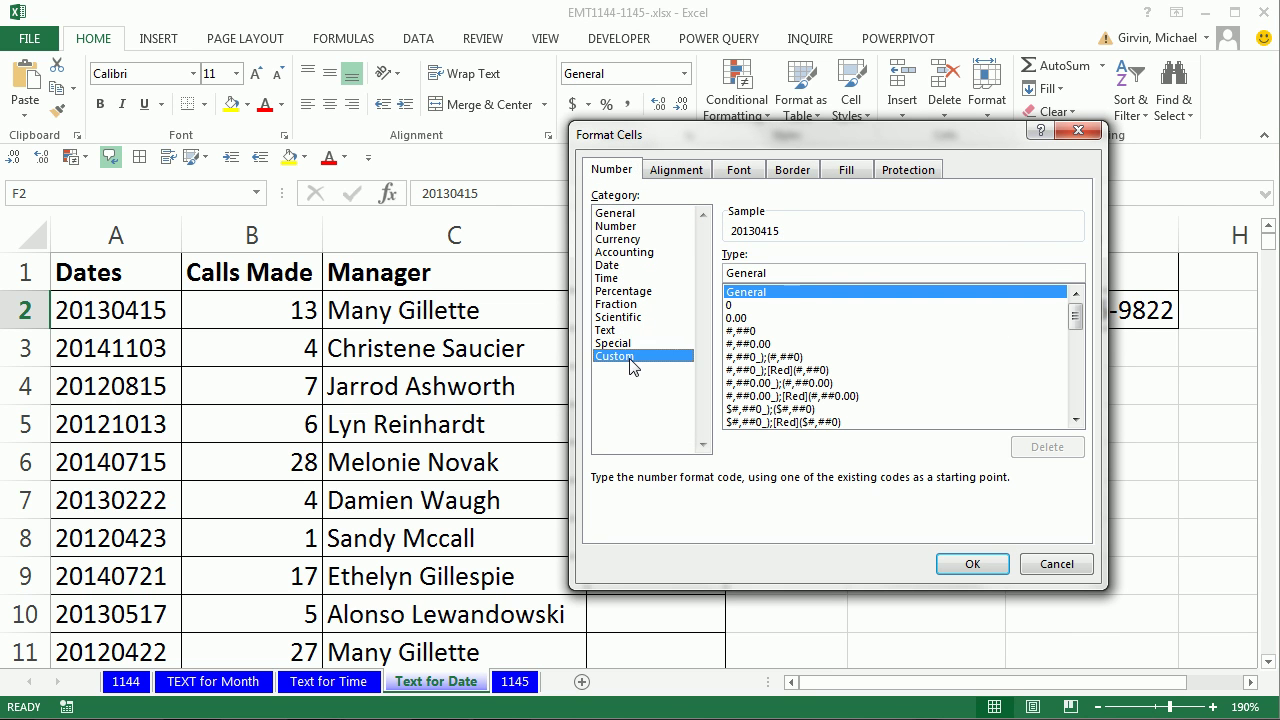
pyautogui.doubleClick(791, 275)
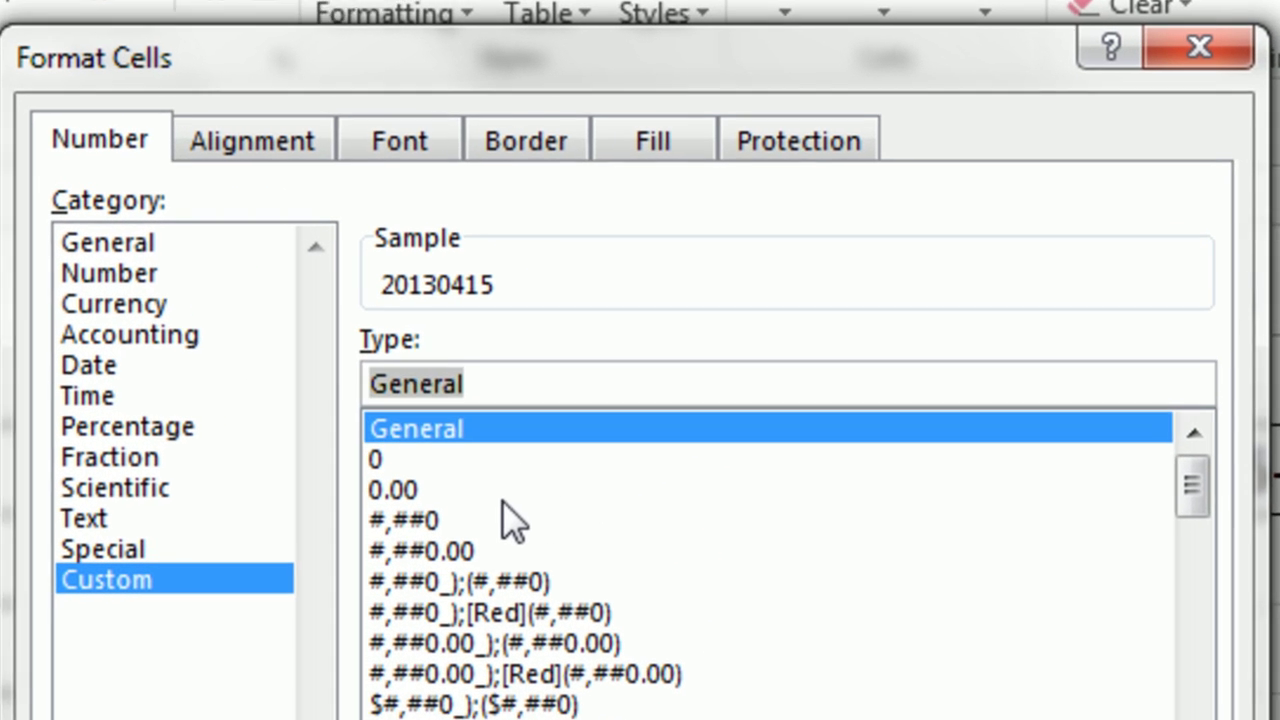
pyautogui.write('0000-00-')
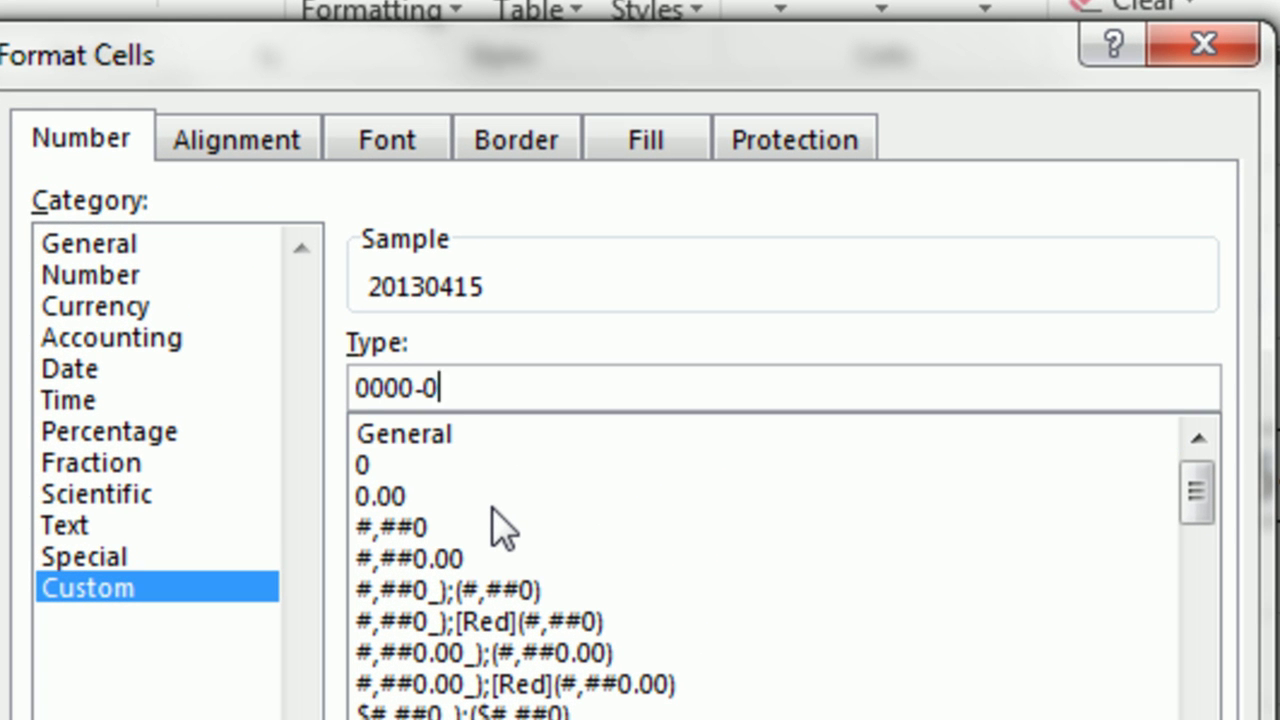
pyautogui.write('00')
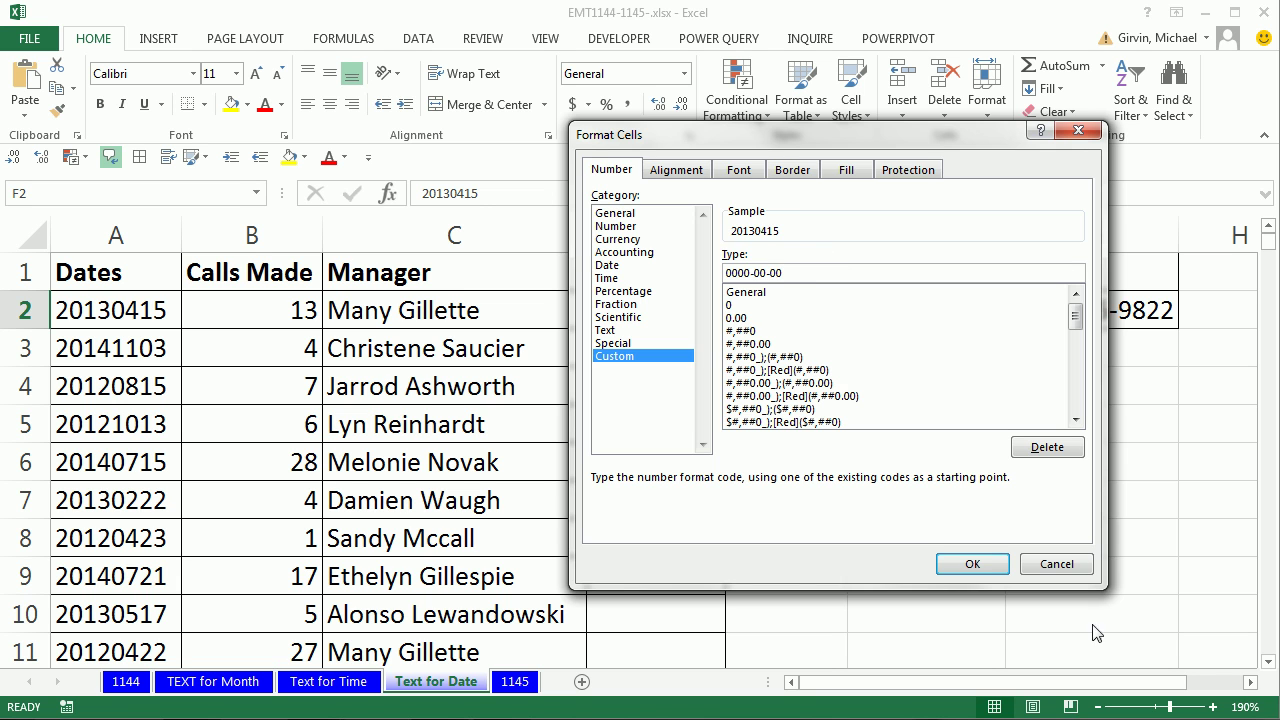
pyautogui.click(972, 564)
# - Enter the number 20130415 in F3 and give it the custom number format 0000-00-00
pyautogui.click(937, 363)
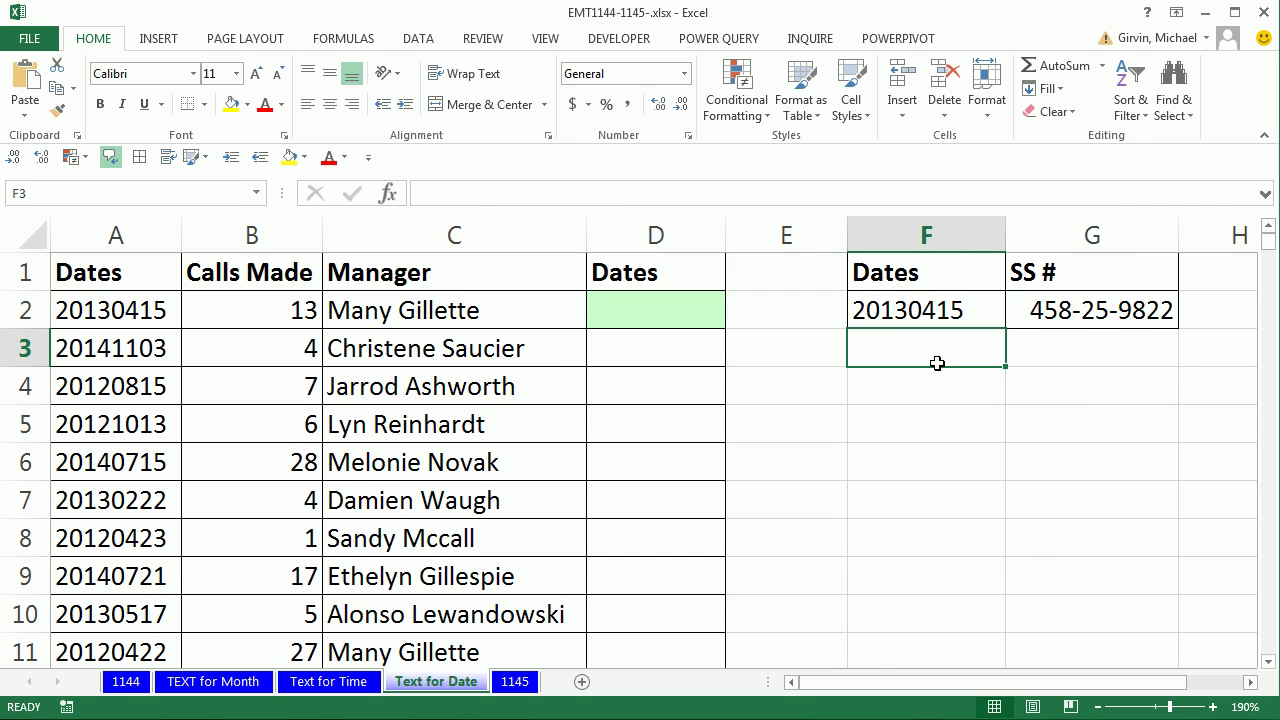
pyautogui.write('201')
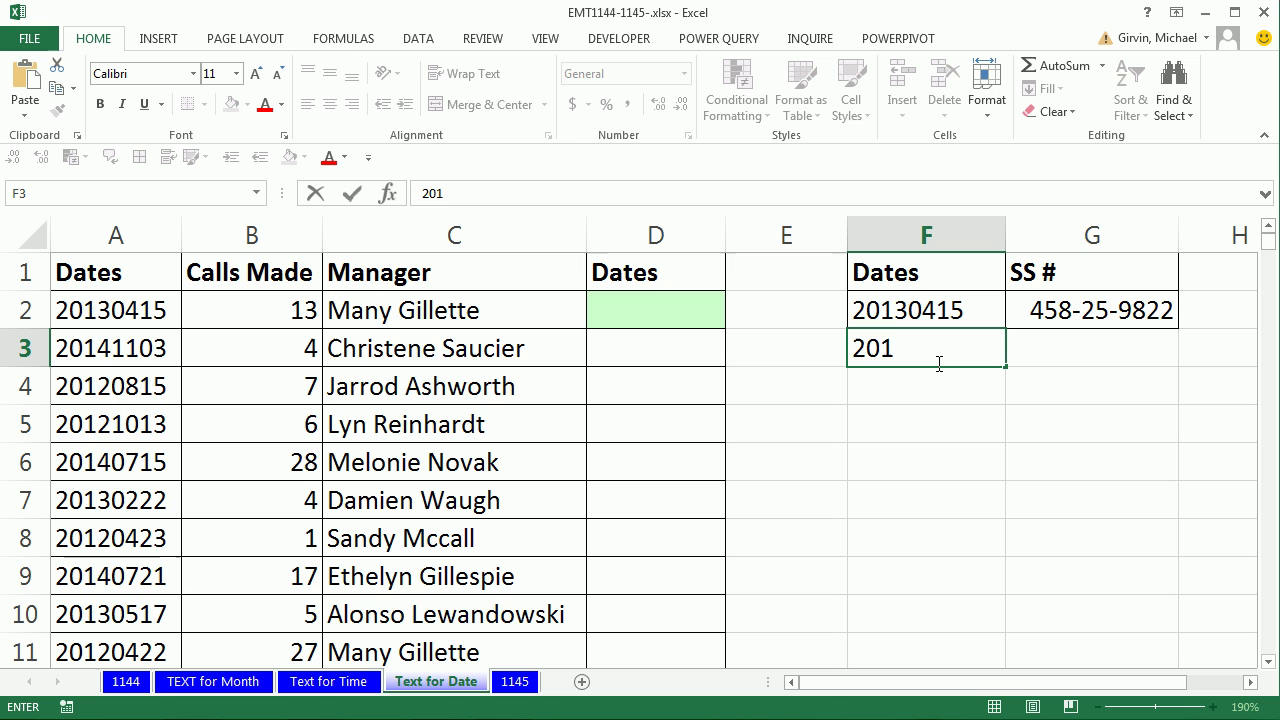
pyautogui.write('30415')
pyautogui.hotkey('ctrl', 'Return')
pyautogui.hotkey('ctrl', '1')
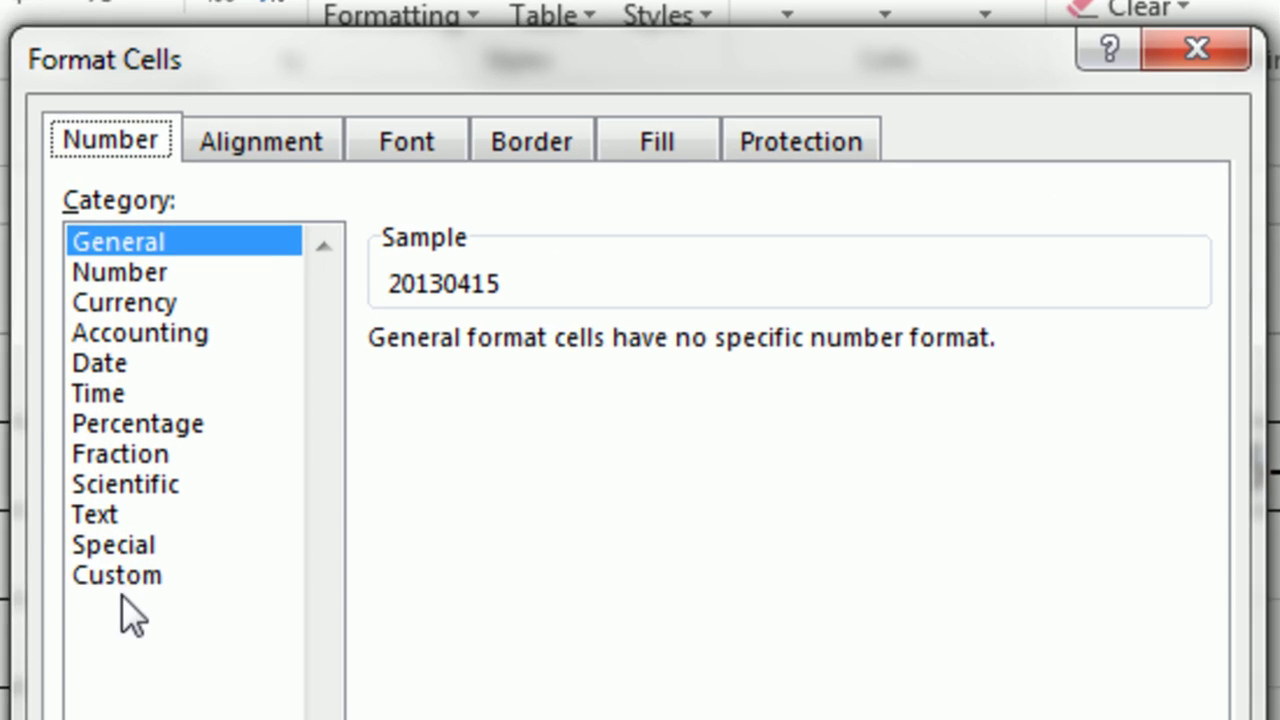
pyautogui.click(622, 352)
pyautogui.doubleClick(500, 380)
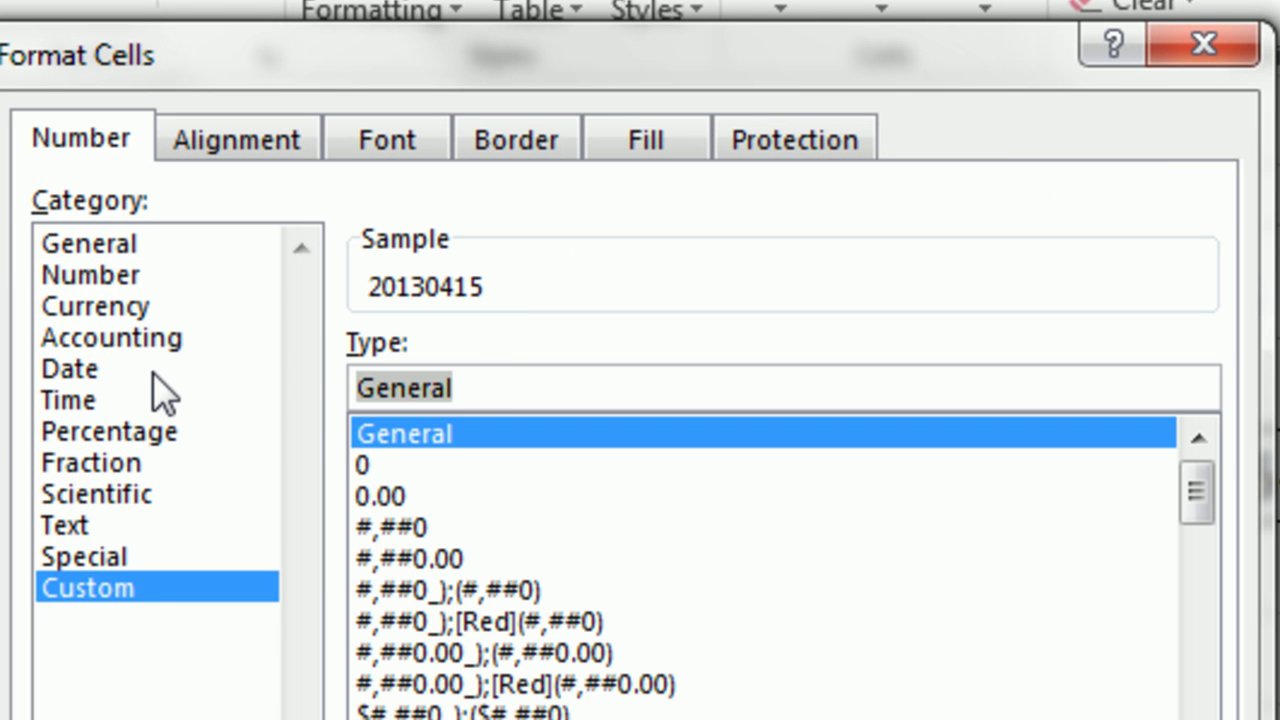
pyautogui.write('0000-00-00')
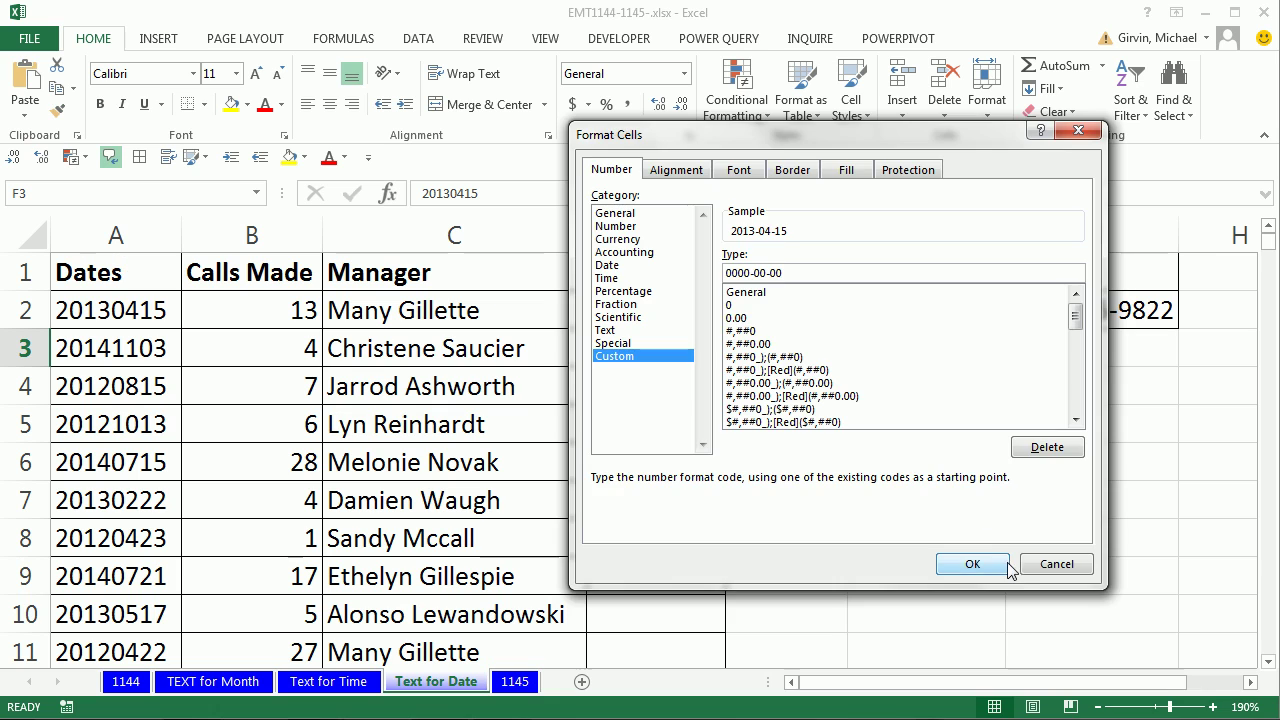
pyautogui.click(997, 567)
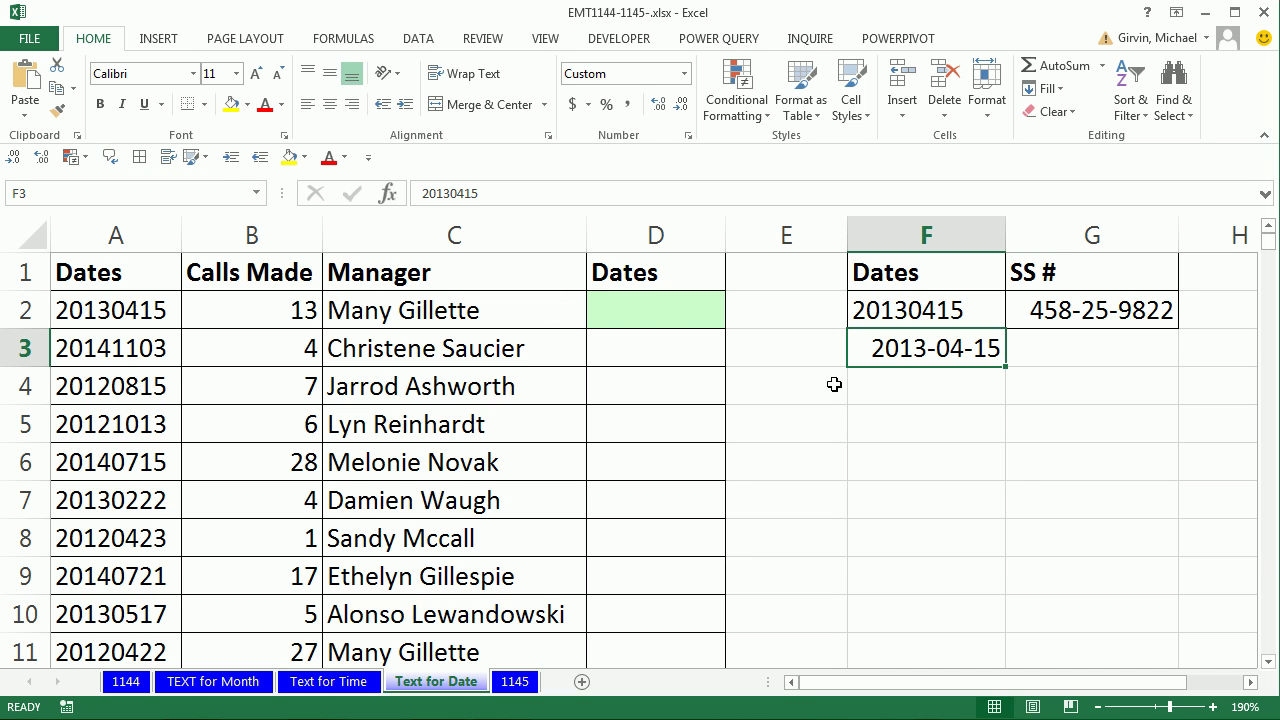
# - Enter the formula =TEXT(A2,"0000-00-00") in D2
pyautogui.click(632, 314)
pyautogui.write('=text')
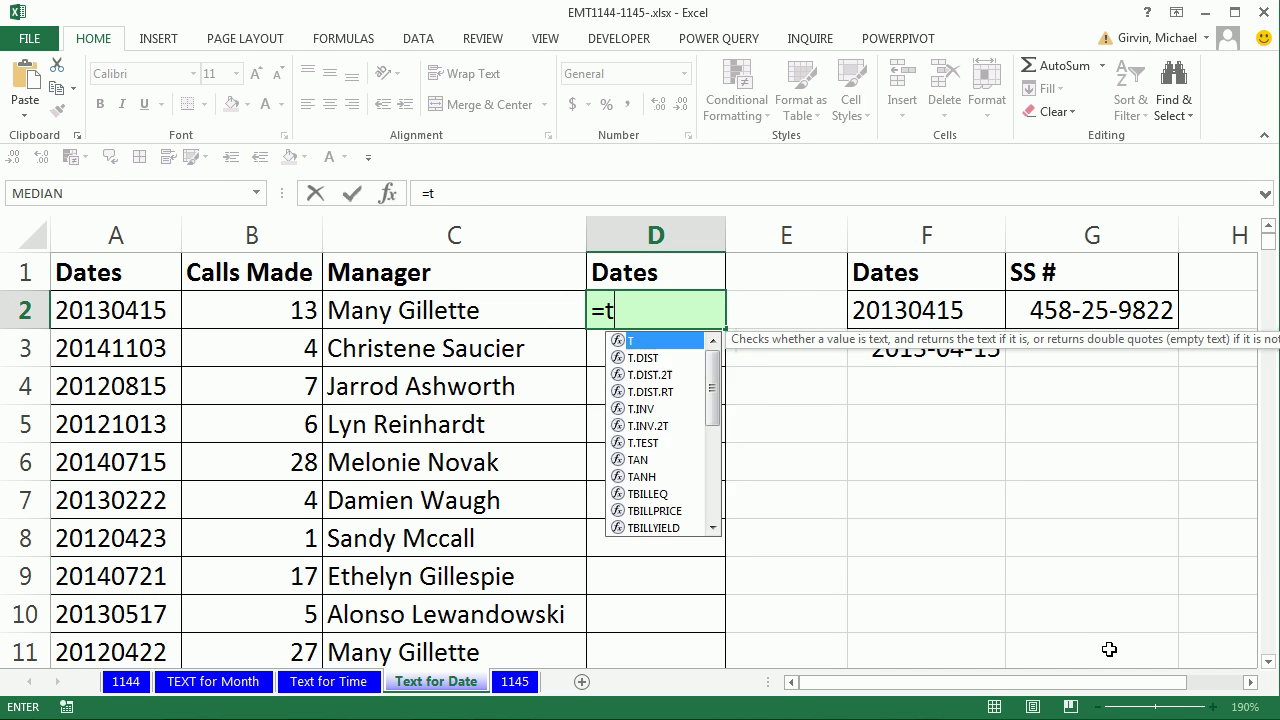
pyautogui.press('Tab')
pyautogui.press('Left')
pyautogui.press('Left')
pyautogui.press('Left')
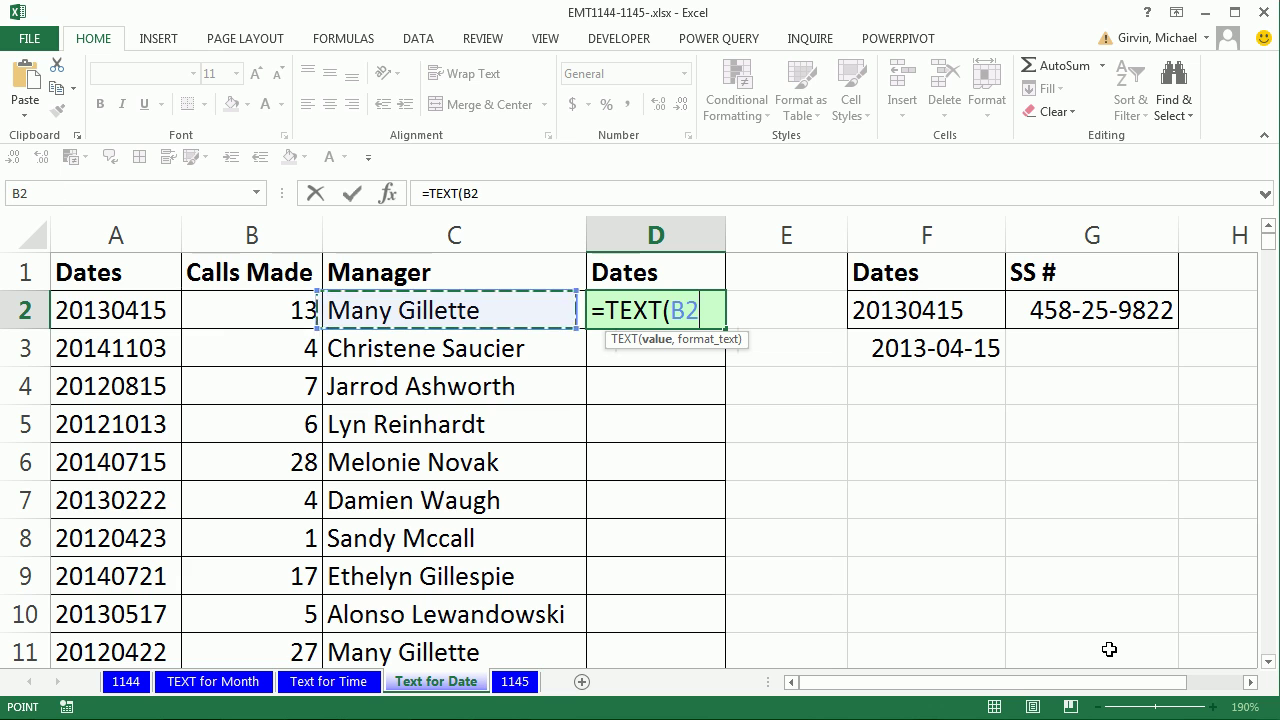
pyautogui.write(',')
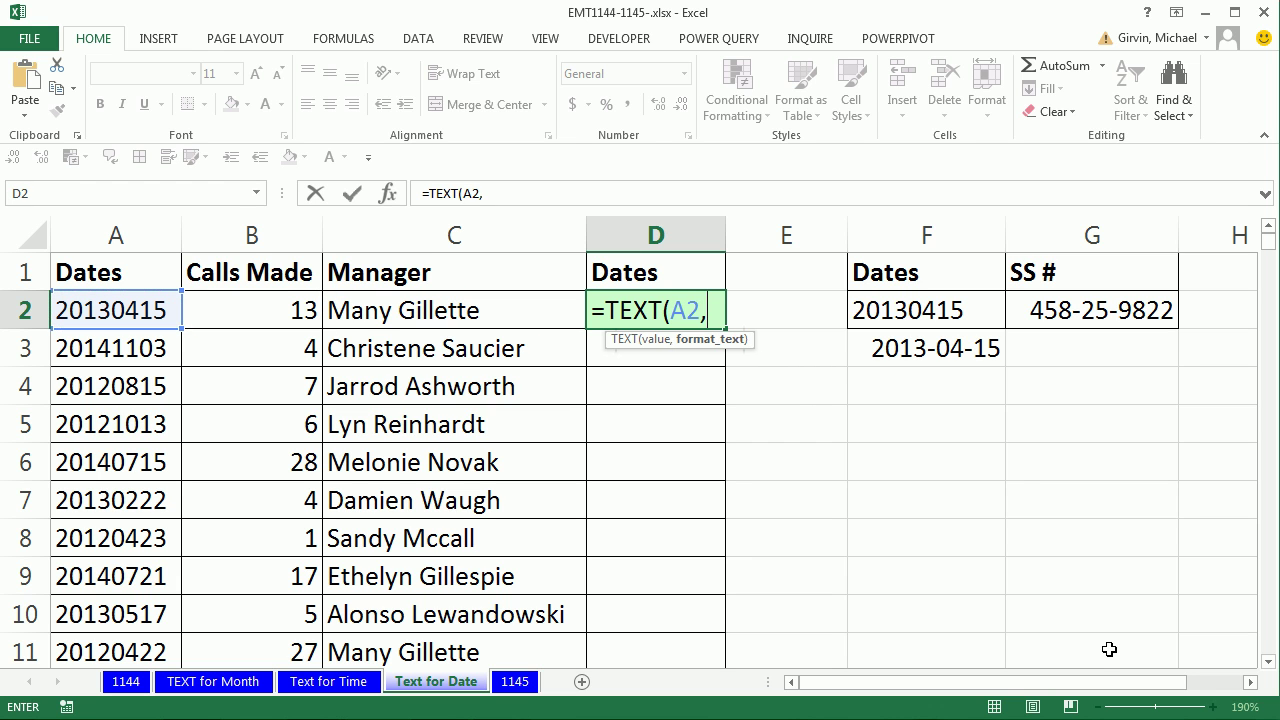
pyautogui.write('"00')
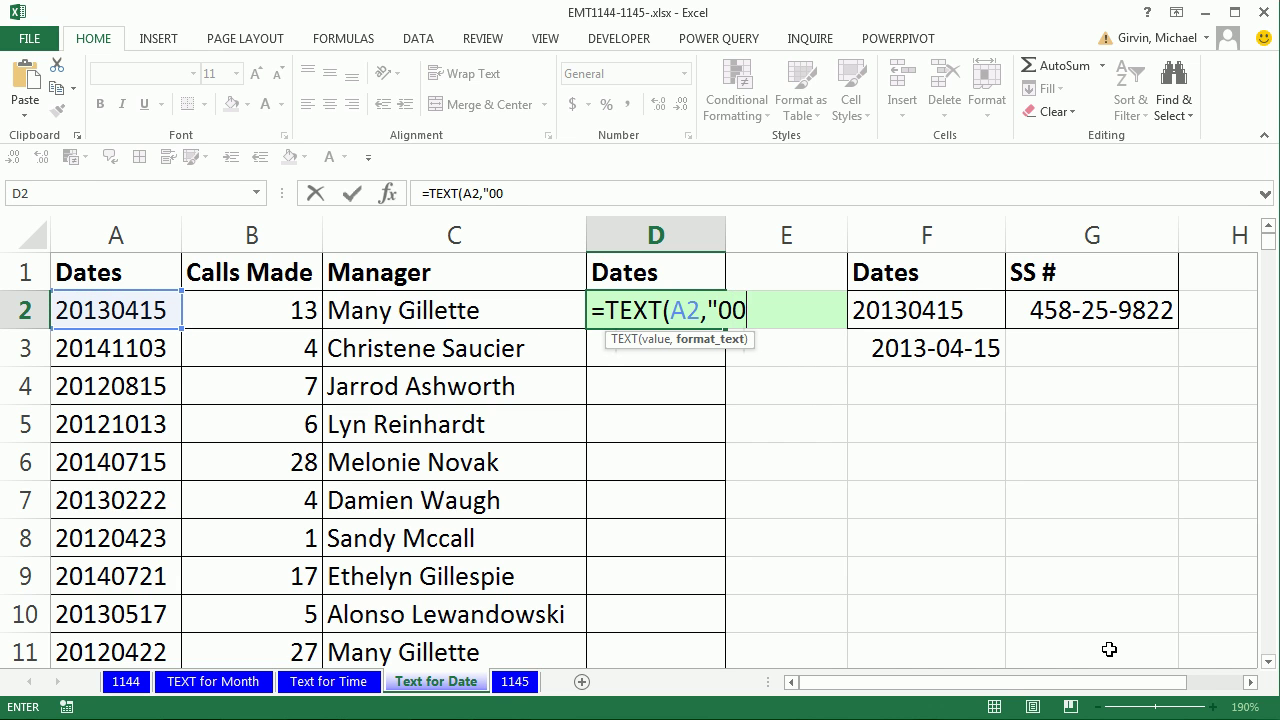
pyautogui.write('00-00-00-')
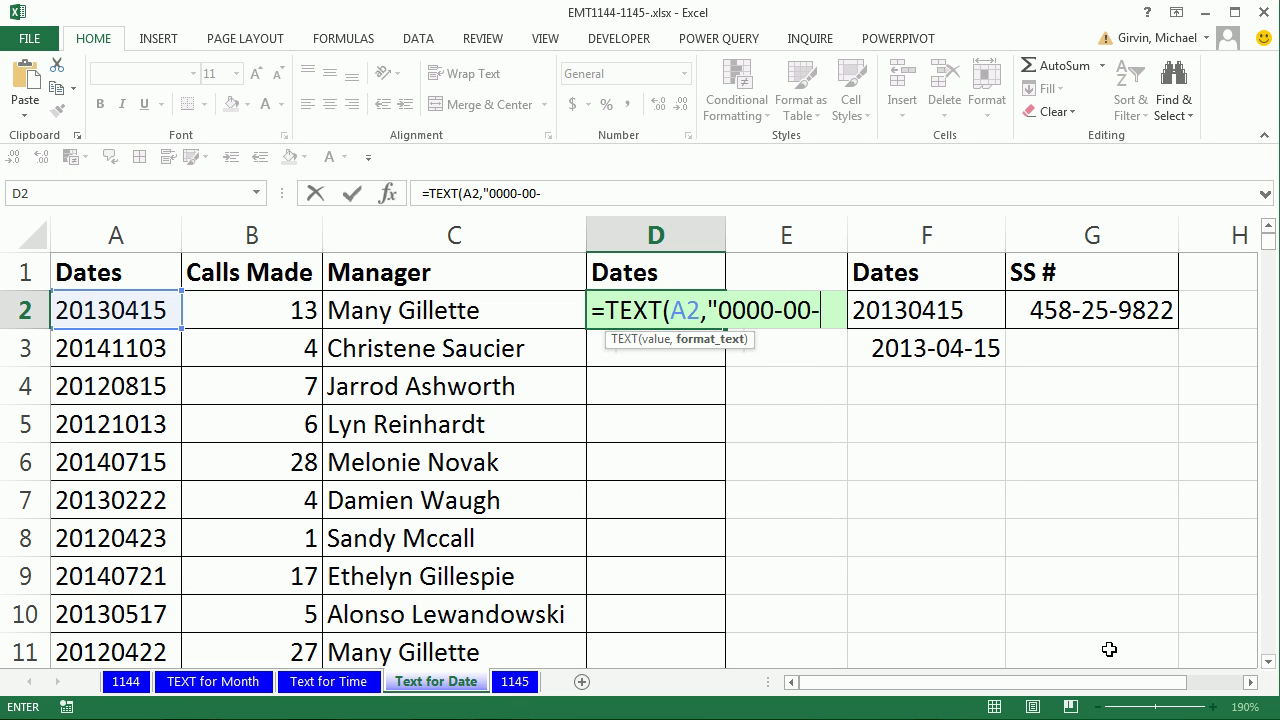
pyautogui.write('00"')
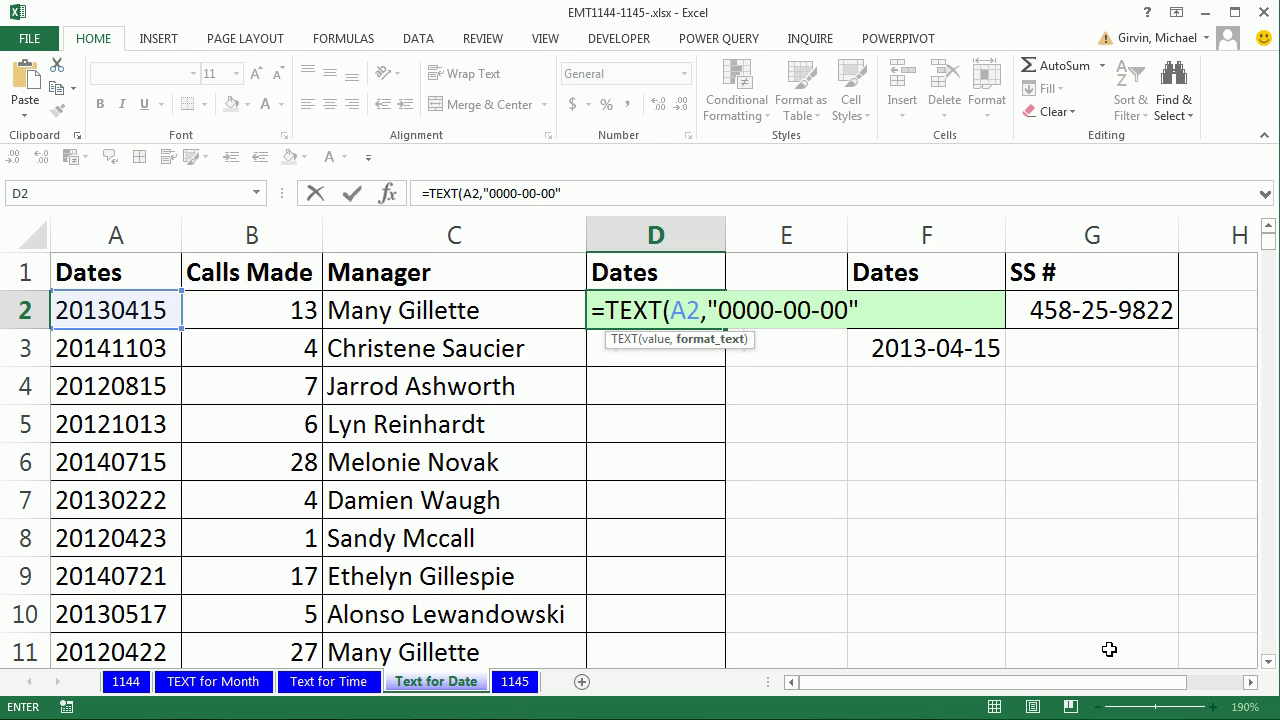
pyautogui.write(')')
pyautogui.hotkey('ctrl', 'Return')
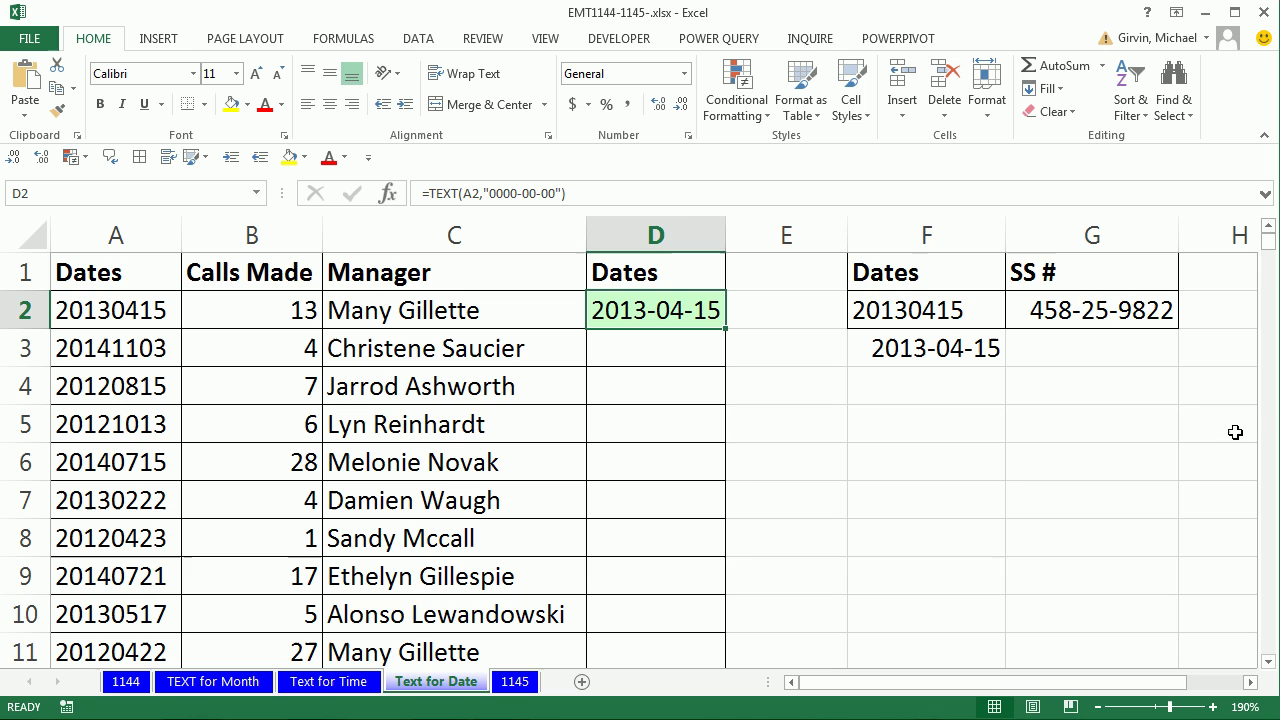
# - Widen column D and add +0 to the end of the TEXT formula in D2
pyautogui.moveTo(720, 233); pyautogui.dragTo(772, 233)
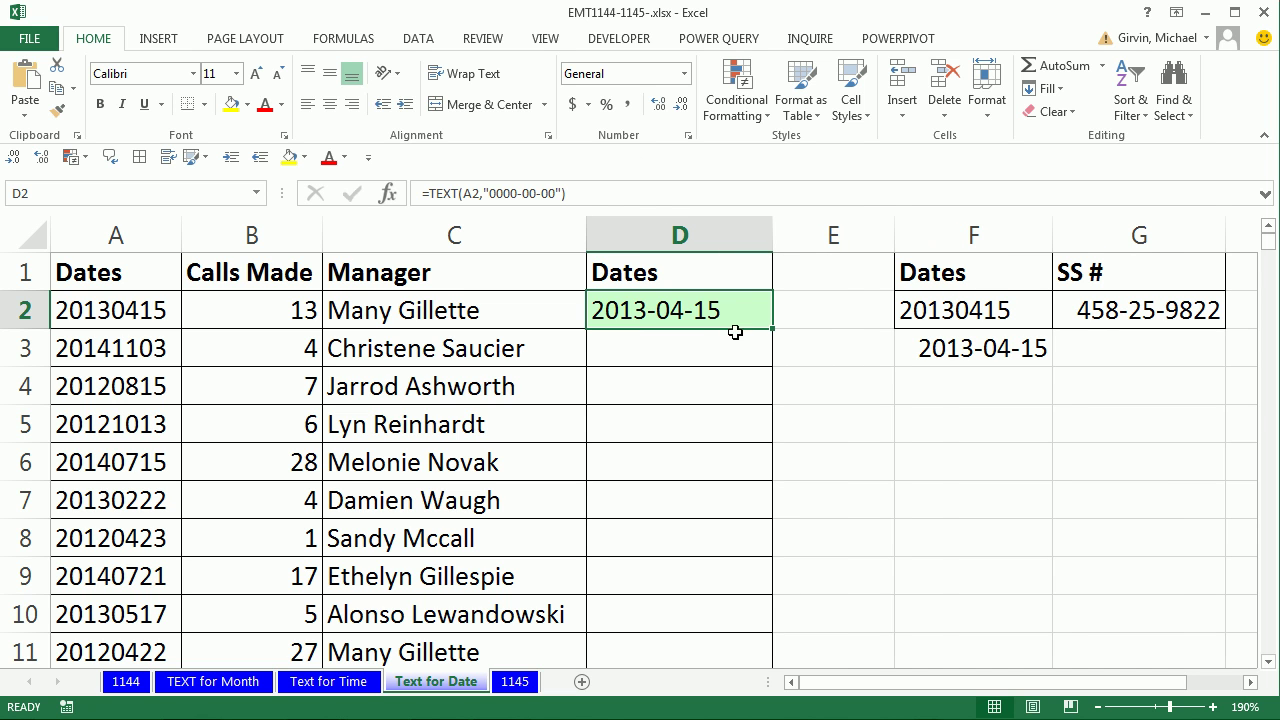
pyautogui.press('F2')
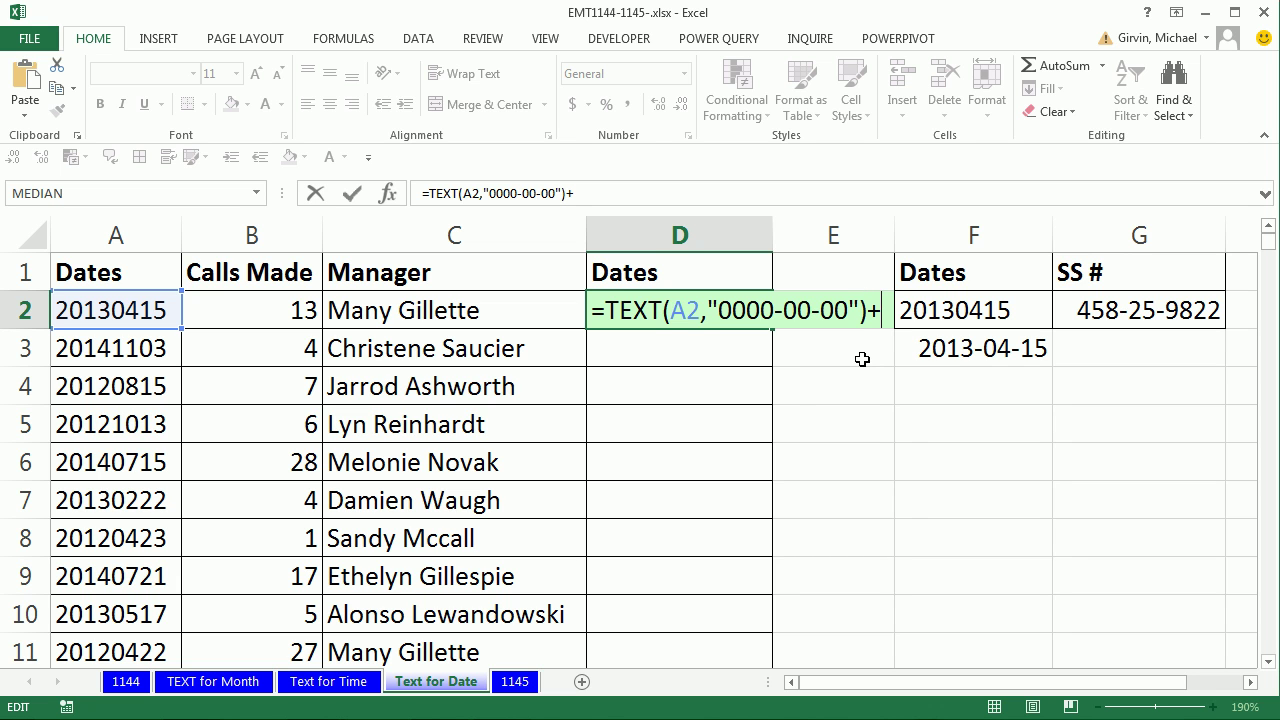
pyautogui.write('+0')
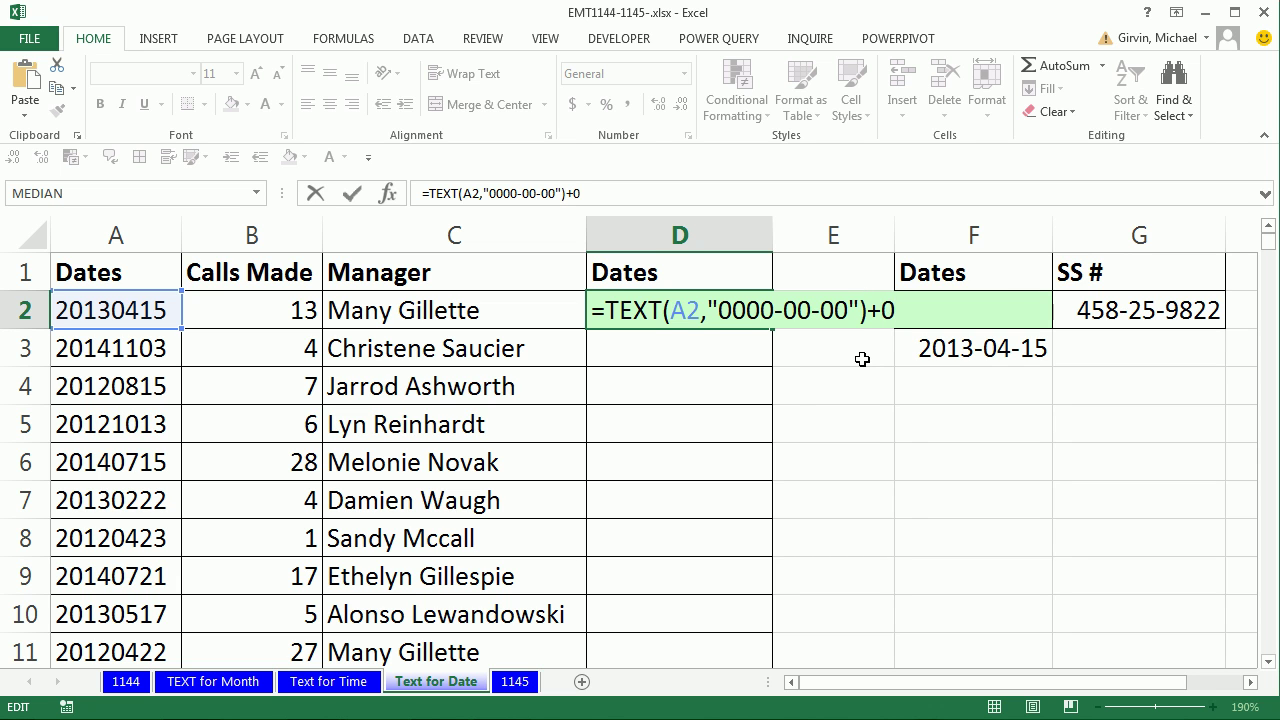
pyautogui.hotkey('ctrl', 'Return')
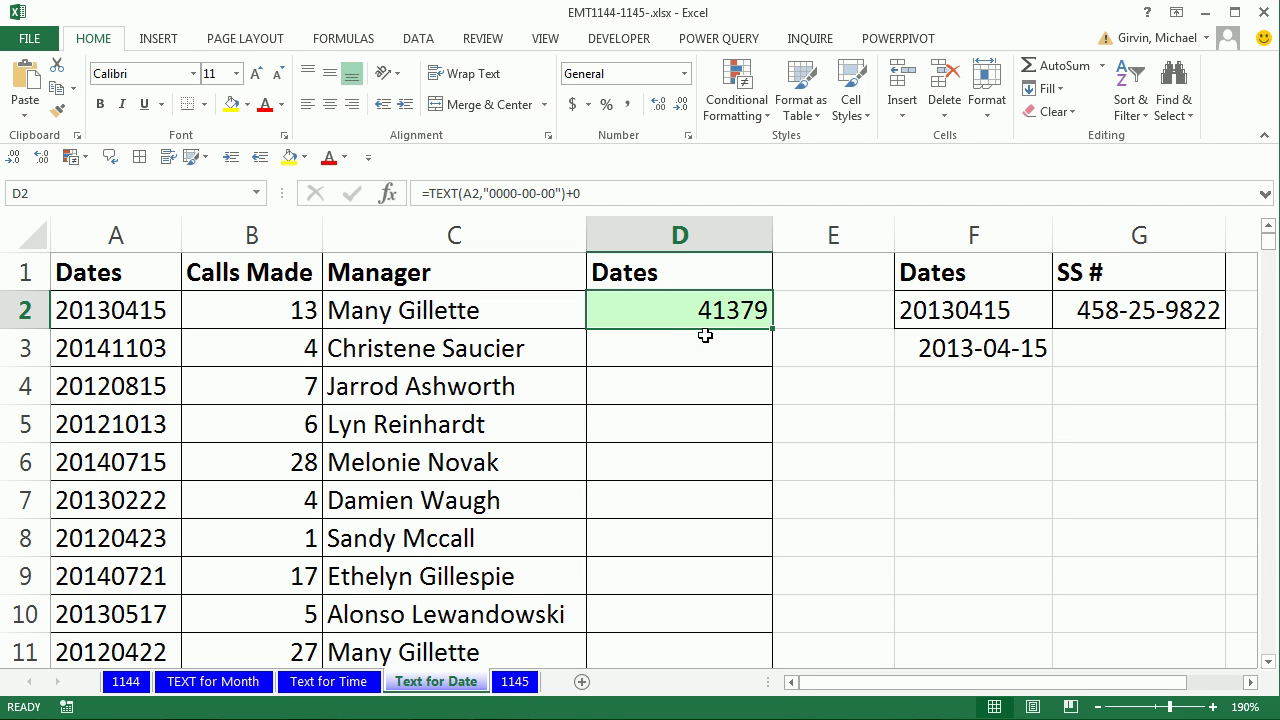
# - Format D2 as Short Date and copy its formula down the whole Dates column
pyautogui.click(685, 75)
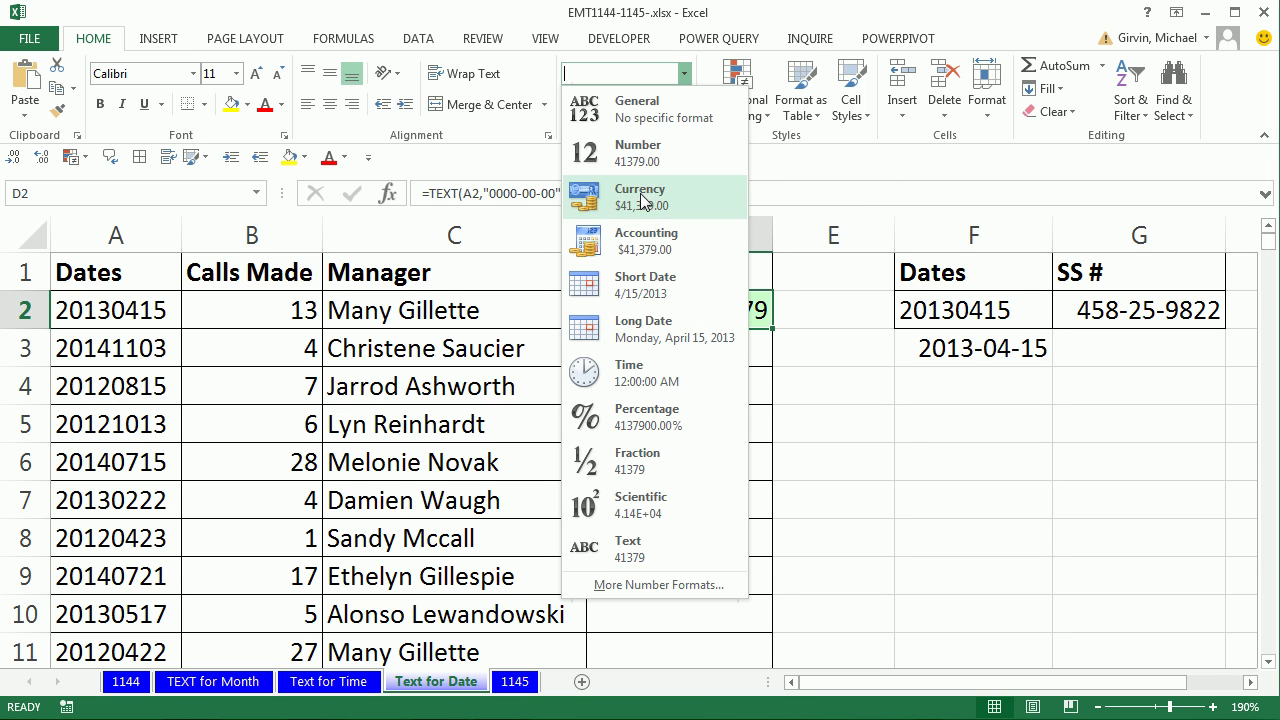
pyautogui.click(659, 292)
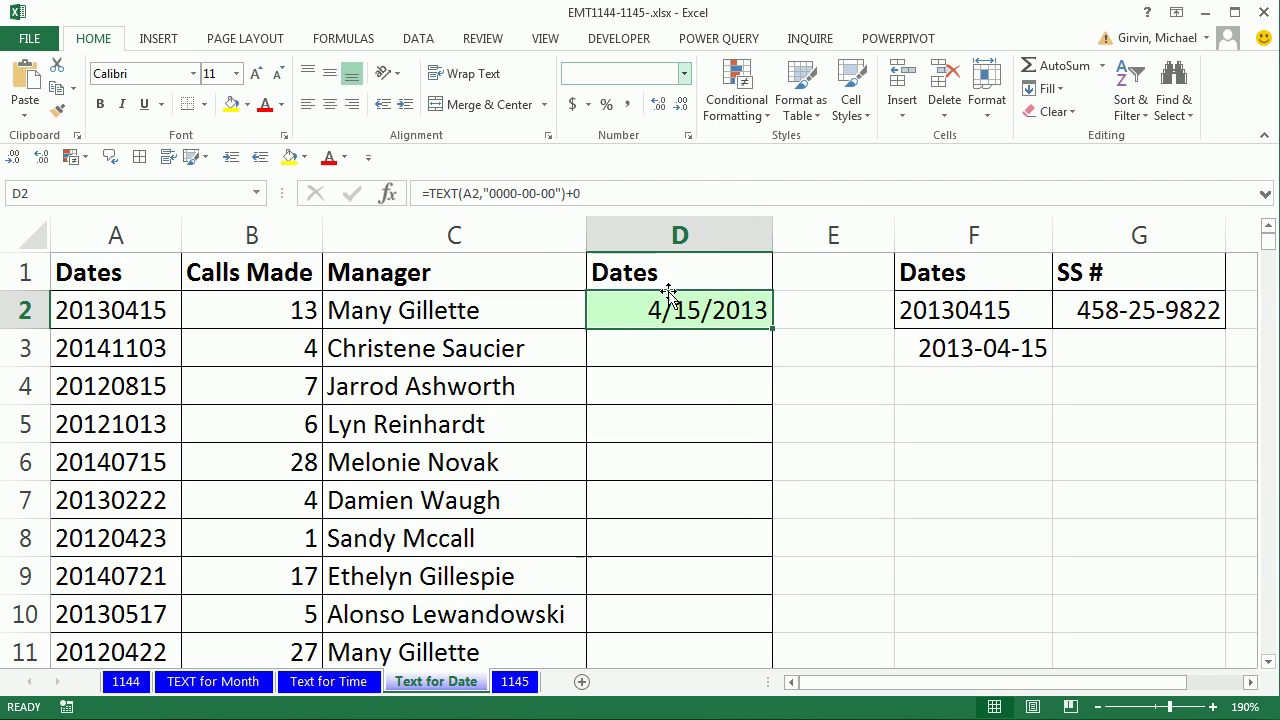
pyautogui.doubleClick(774, 329)
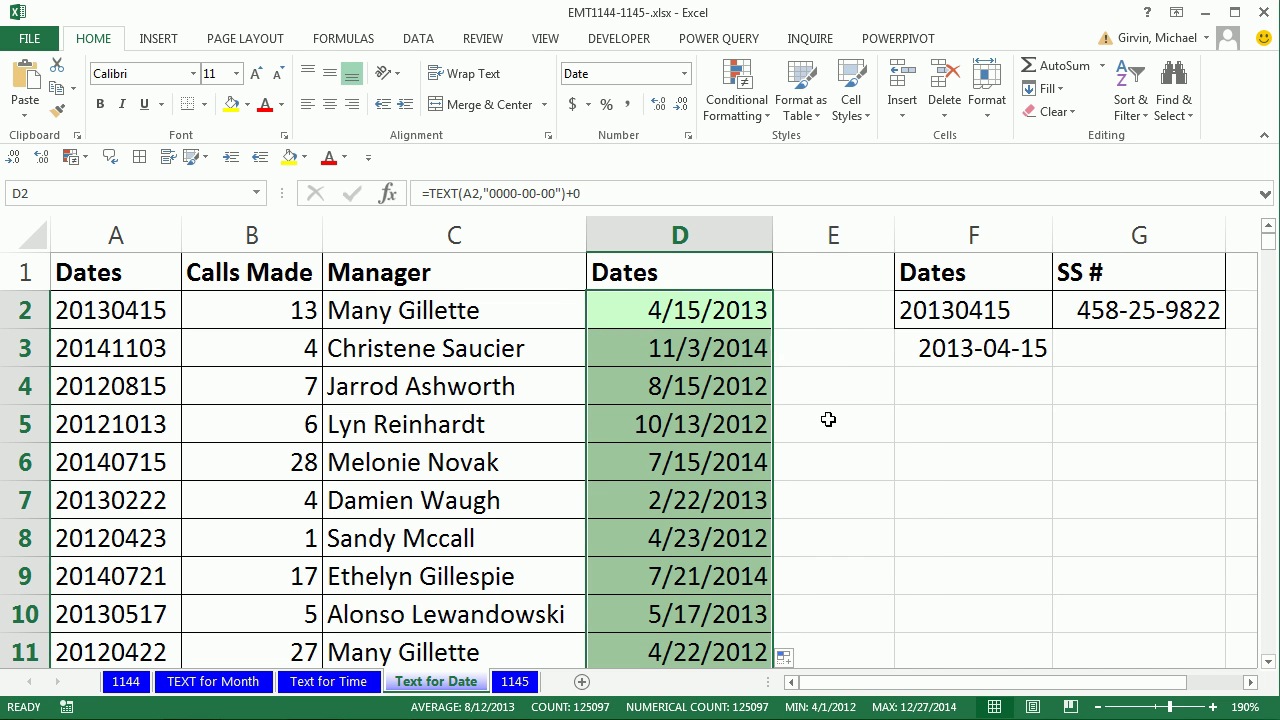
# - Check the converted dates in column D down to the last row and review the formula in D2
pyautogui.click(719, 350)
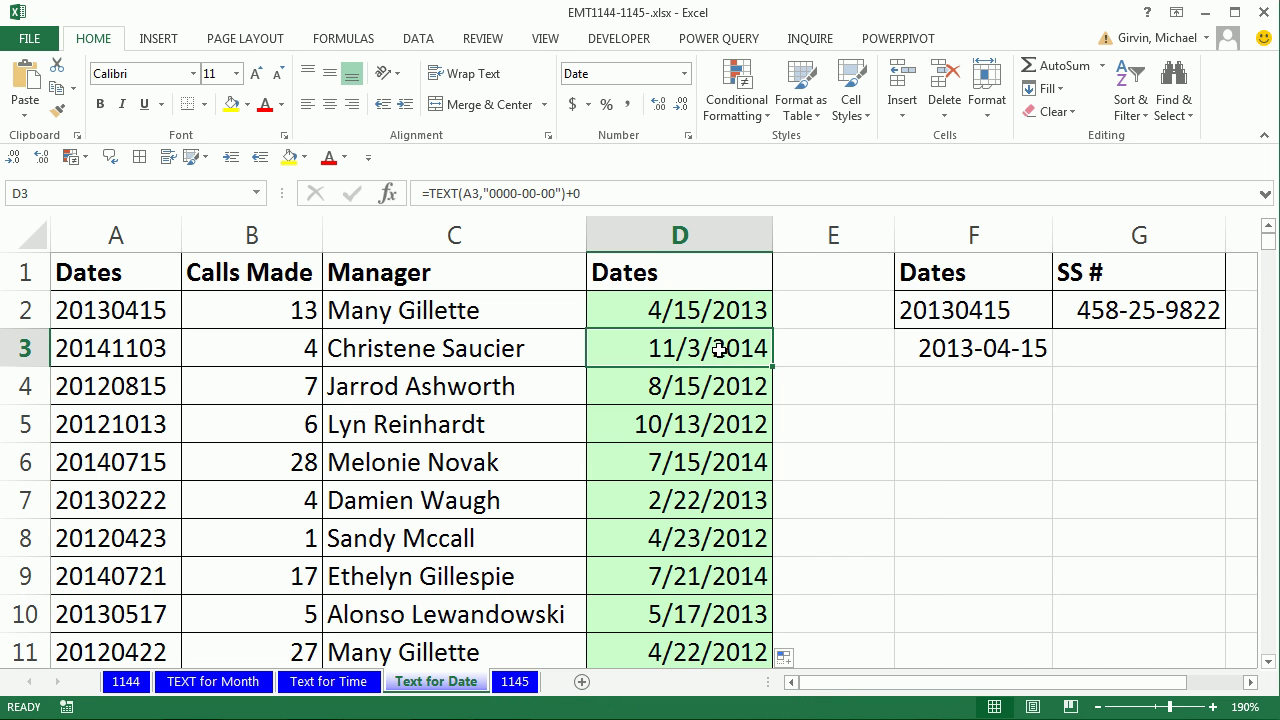
pyautogui.hotkey('ctrl', 'Down')
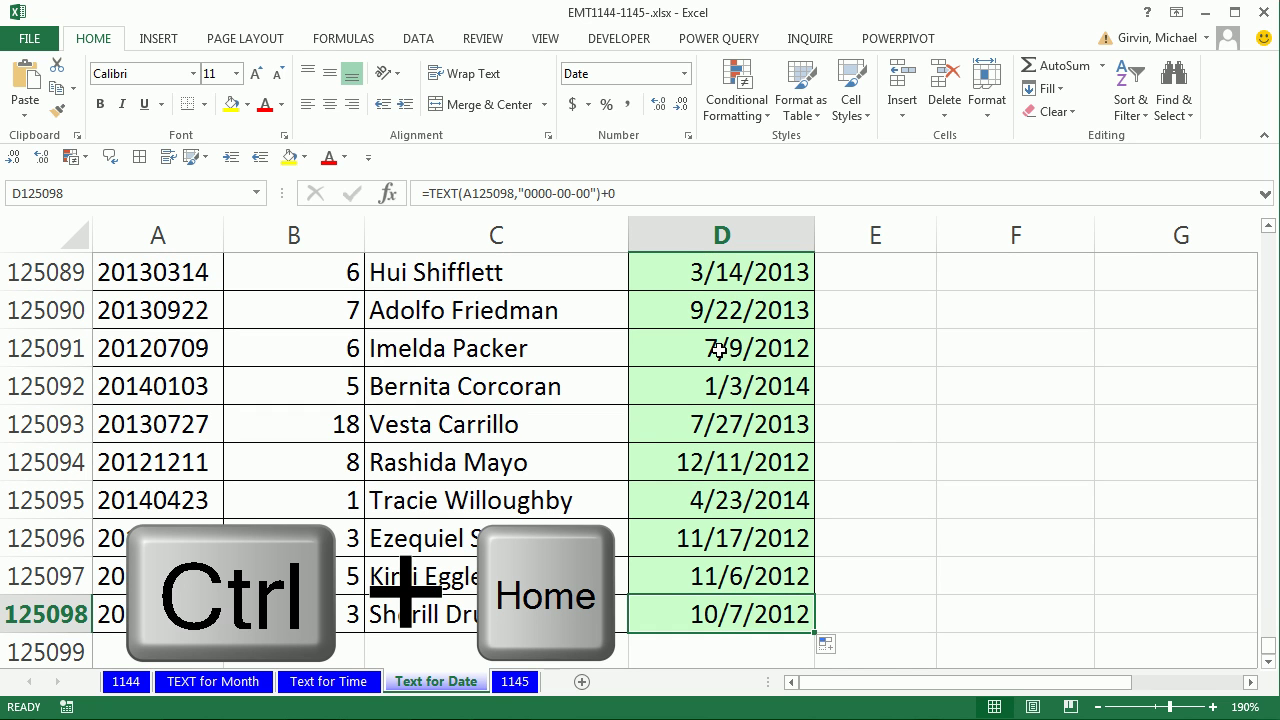
pyautogui.hotkey('ctrl', 'Home')
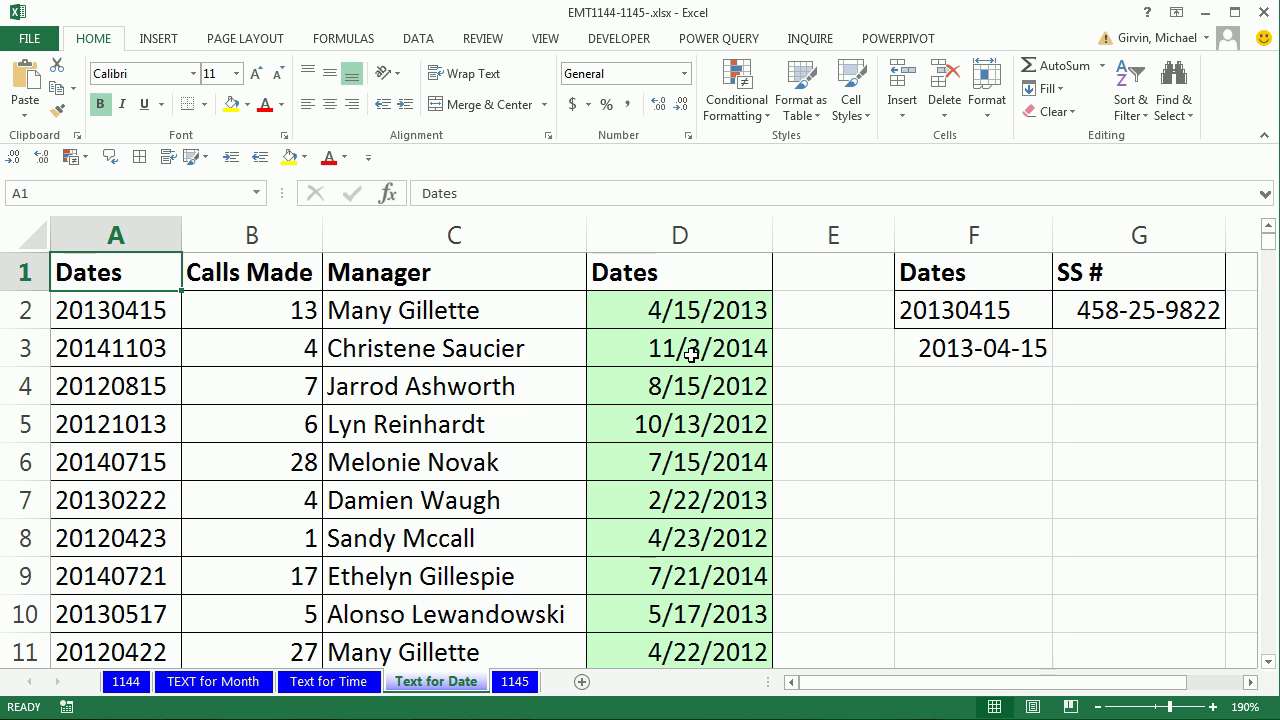
pyautogui.click(684, 312)
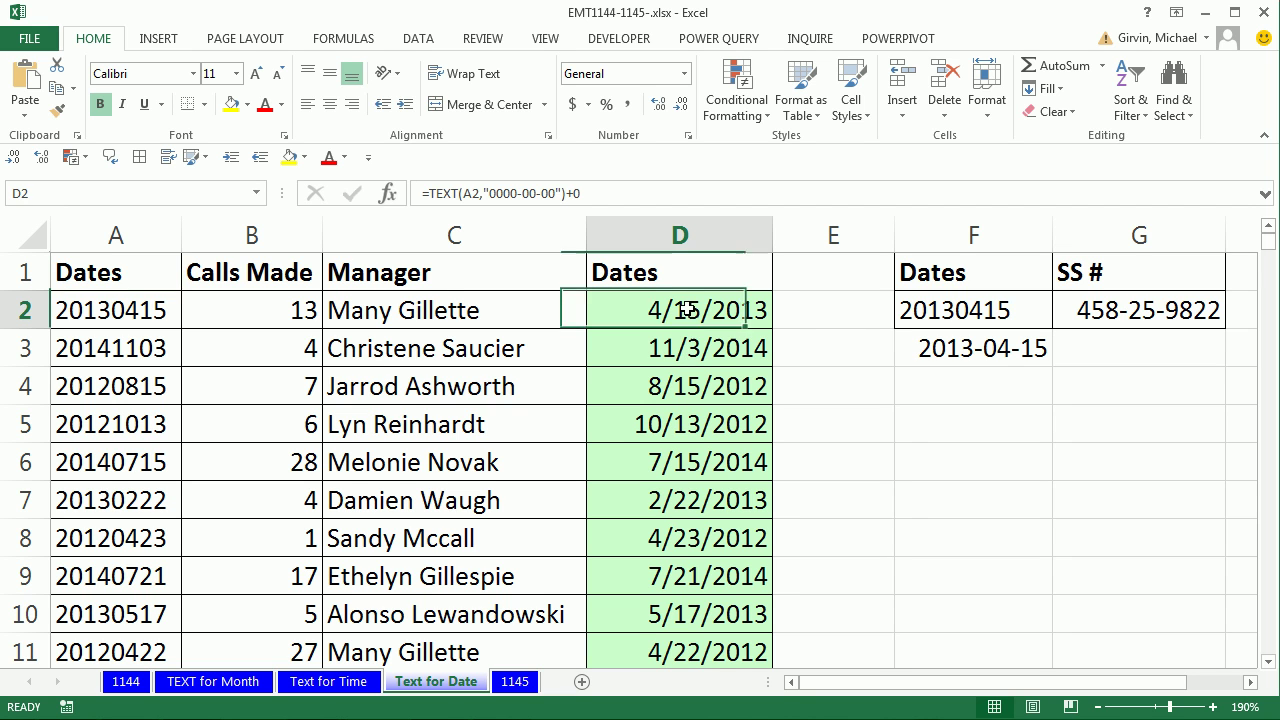
pyautogui.press('F2')
pyautogui.press('Escape')
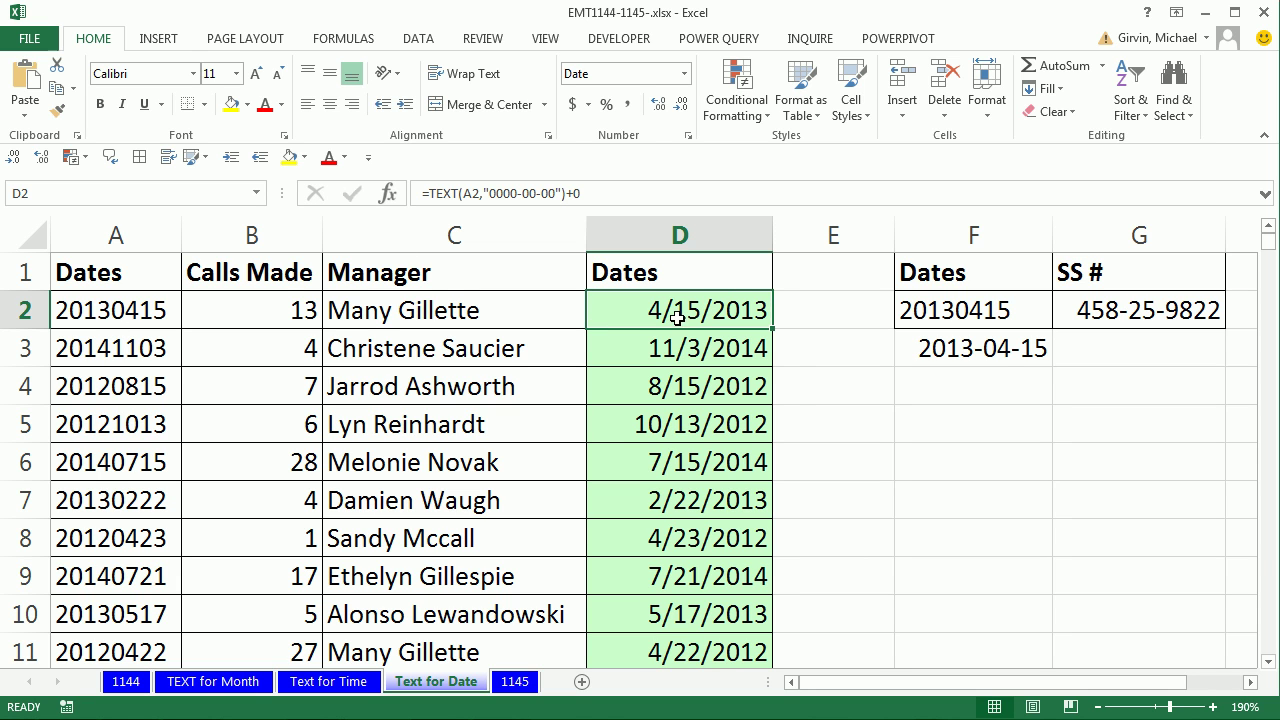
# - Rename the header in A1 to DateExtract and widen column A to fit it
pyautogui.click(148, 278)
pyautogui.press('F2')
pyautogui.press('BackSpace')
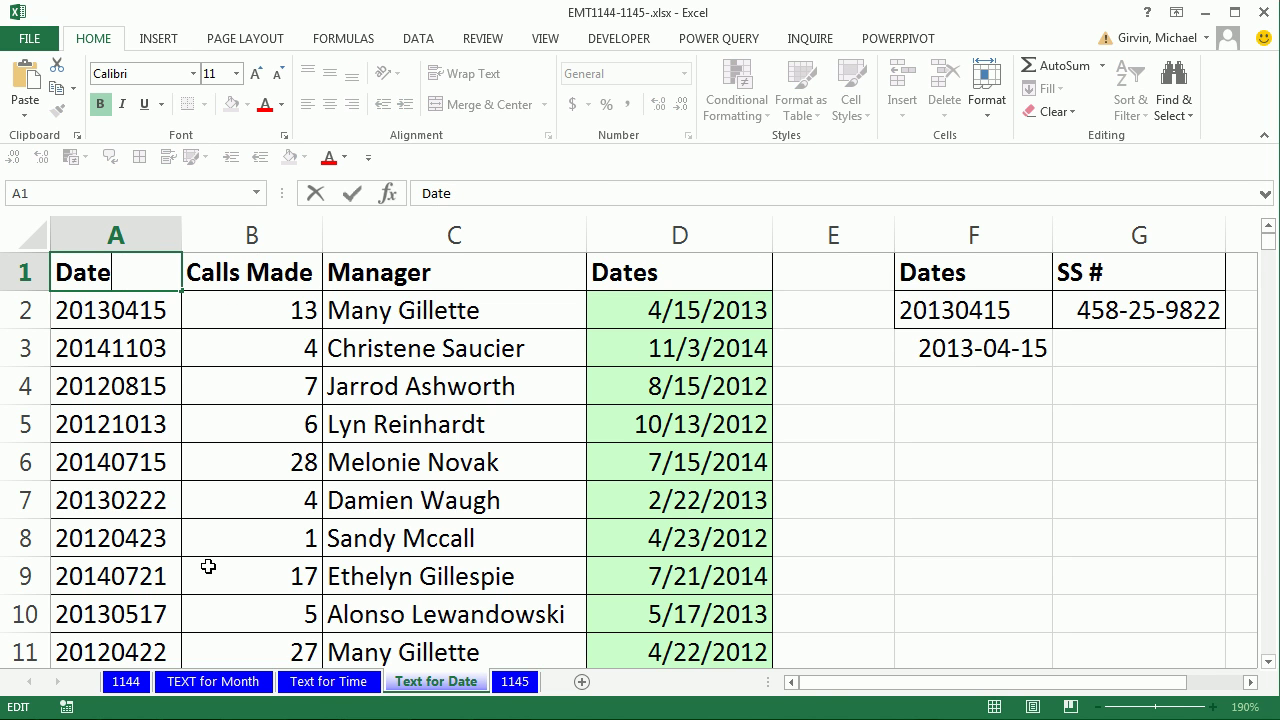
pyautogui.write('Extract')
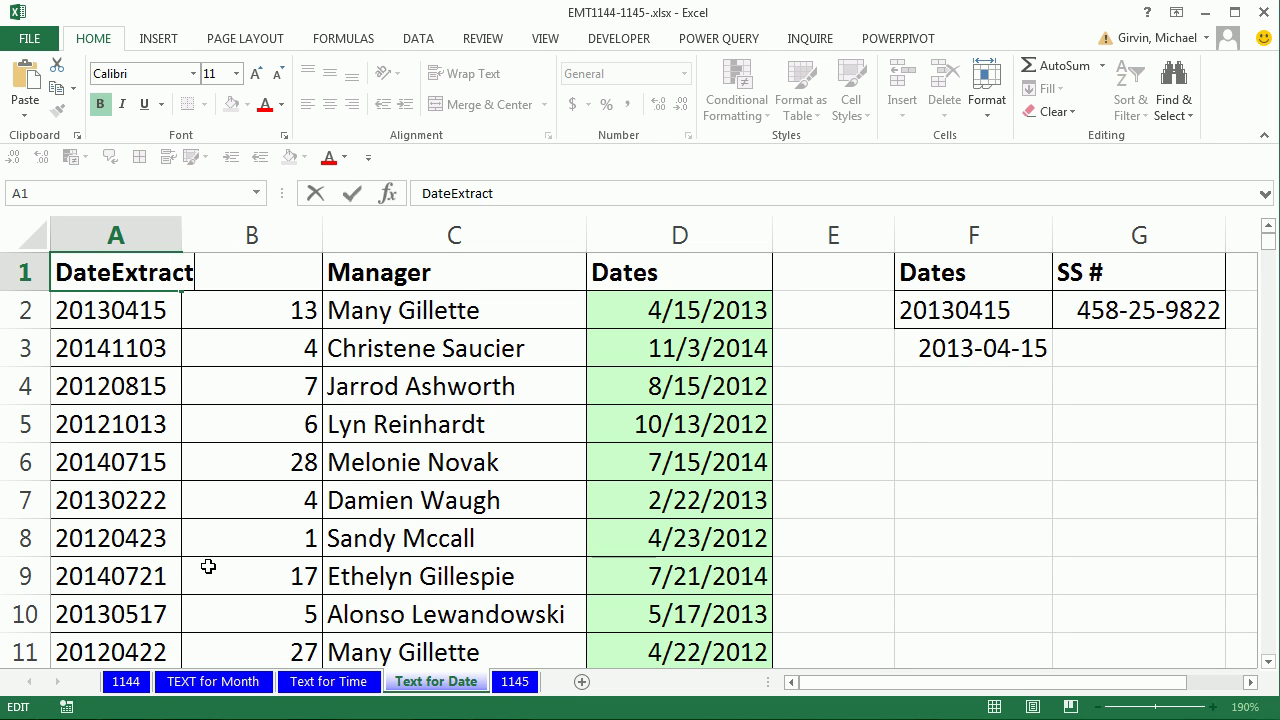
pyautogui.press('Return')
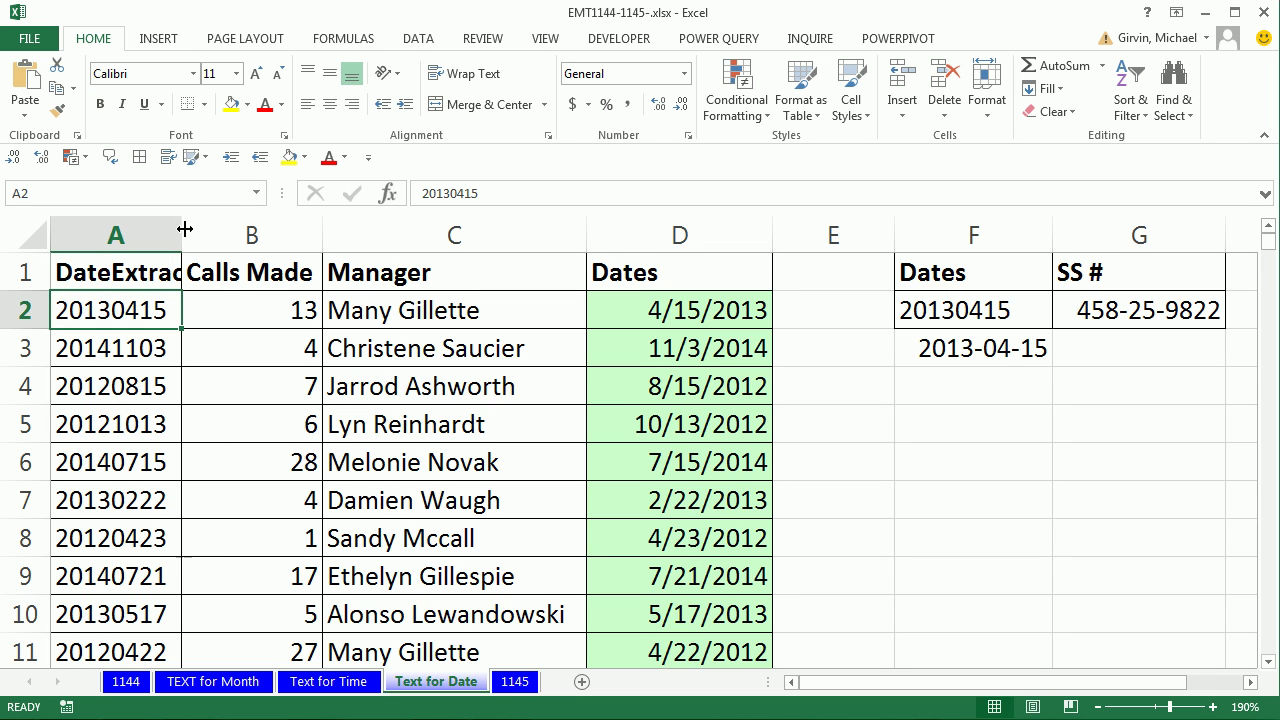
pyautogui.moveTo(182, 234); pyautogui.dragTo(213, 232)
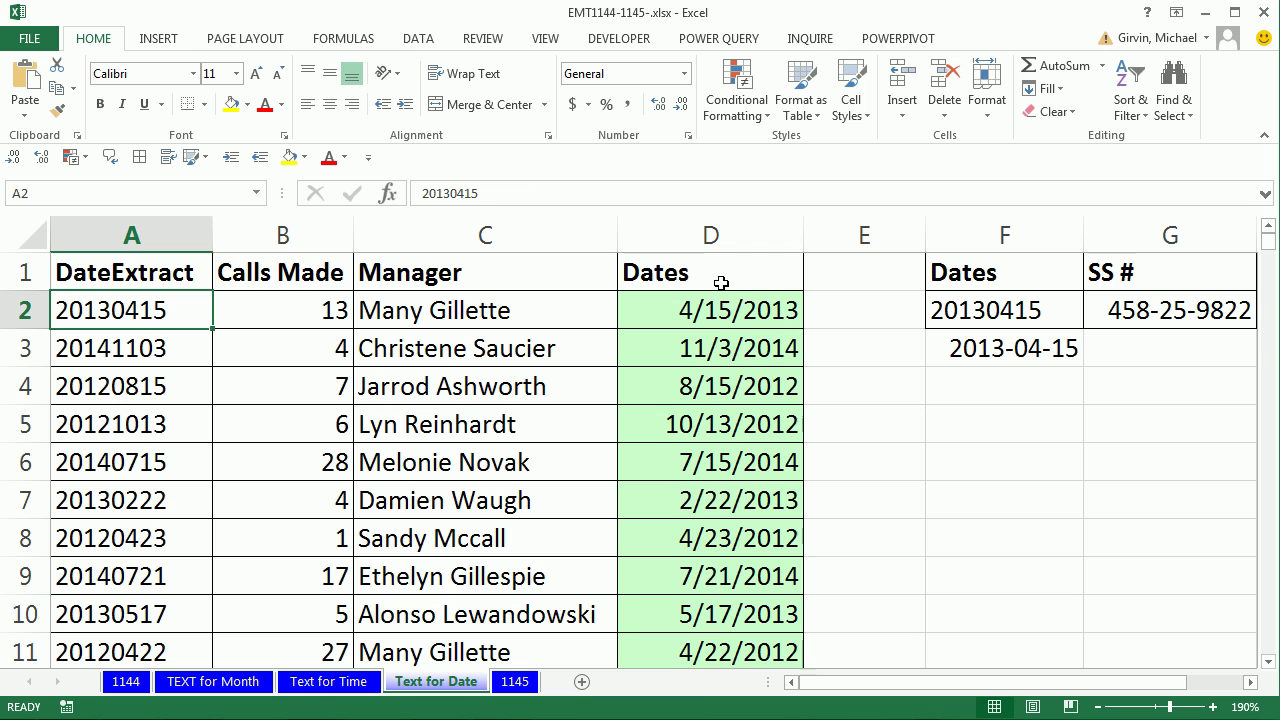
# - Create a PivotTable on a new worksheet from the Text for Date data in columns A to D
pyautogui.click(711, 324)
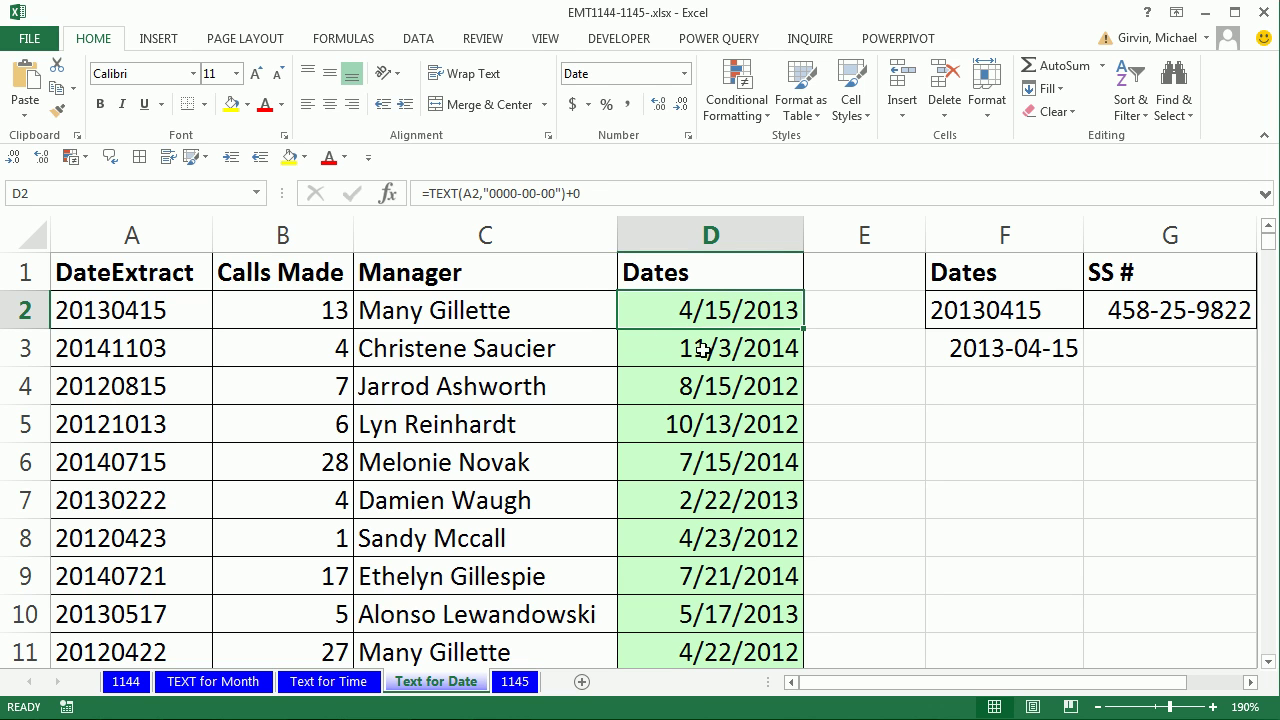
pyautogui.click(160, 39)
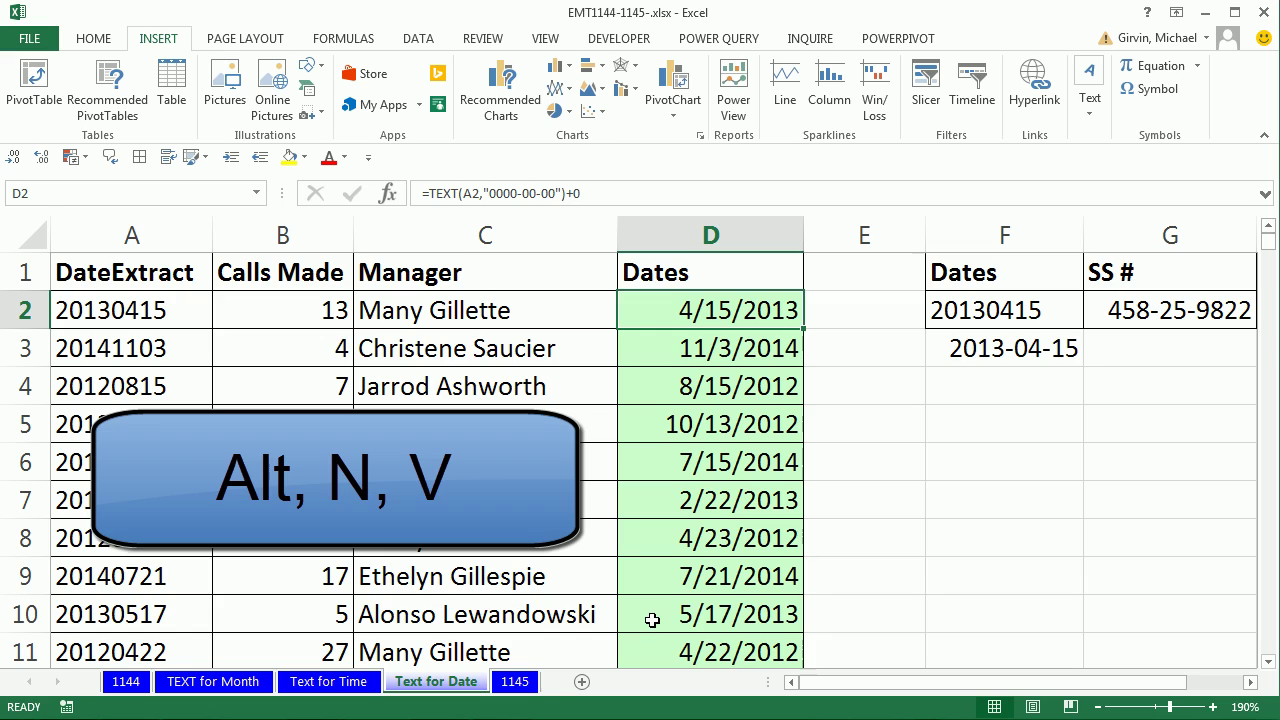
pyautogui.press('alt')
pyautogui.press('n')
pyautogui.press('v')
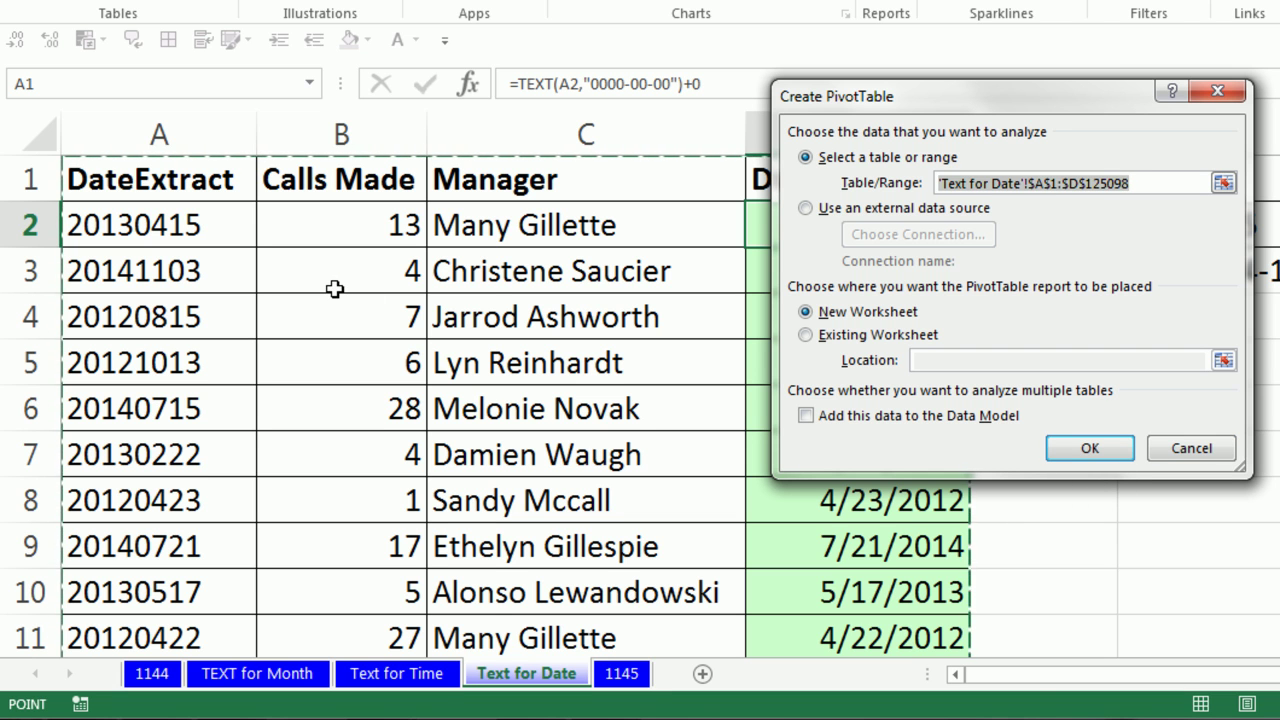
pyautogui.press('Return')
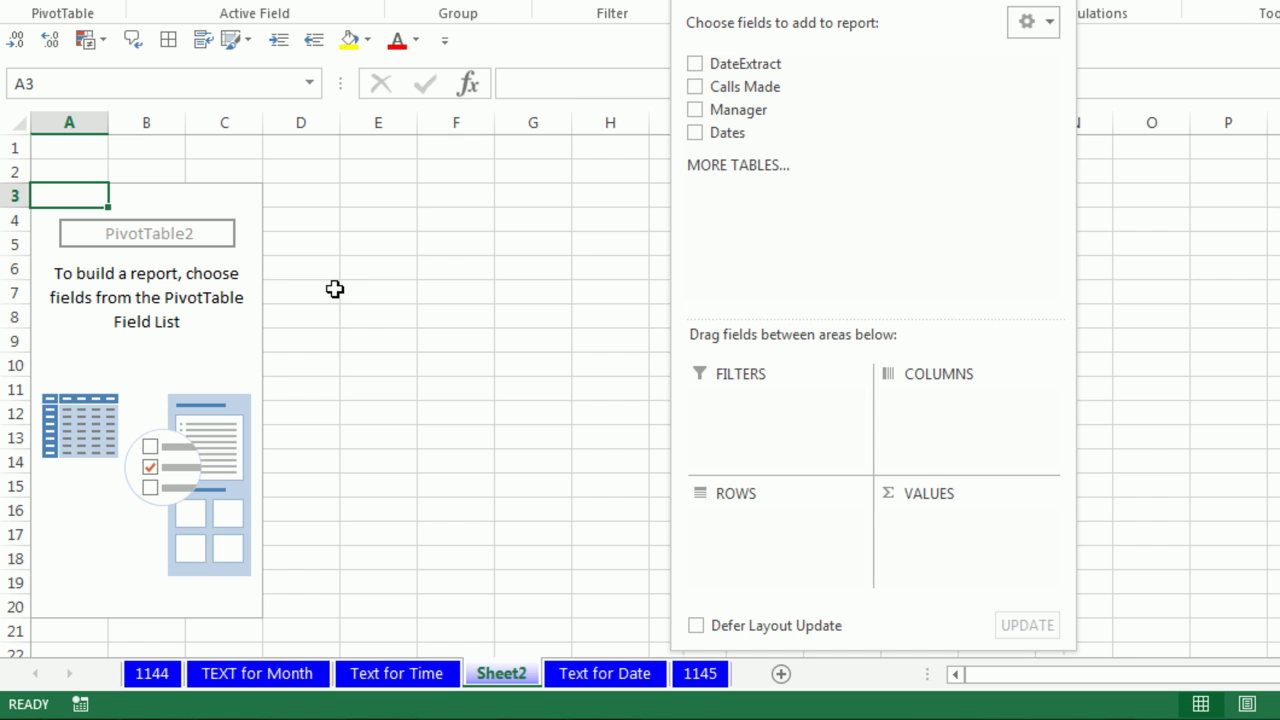
# - Add the Dates field to the PivotTable rows and group it by Months and Years
pyautogui.moveTo(760, 5); pyautogui.dragTo(562, 45)
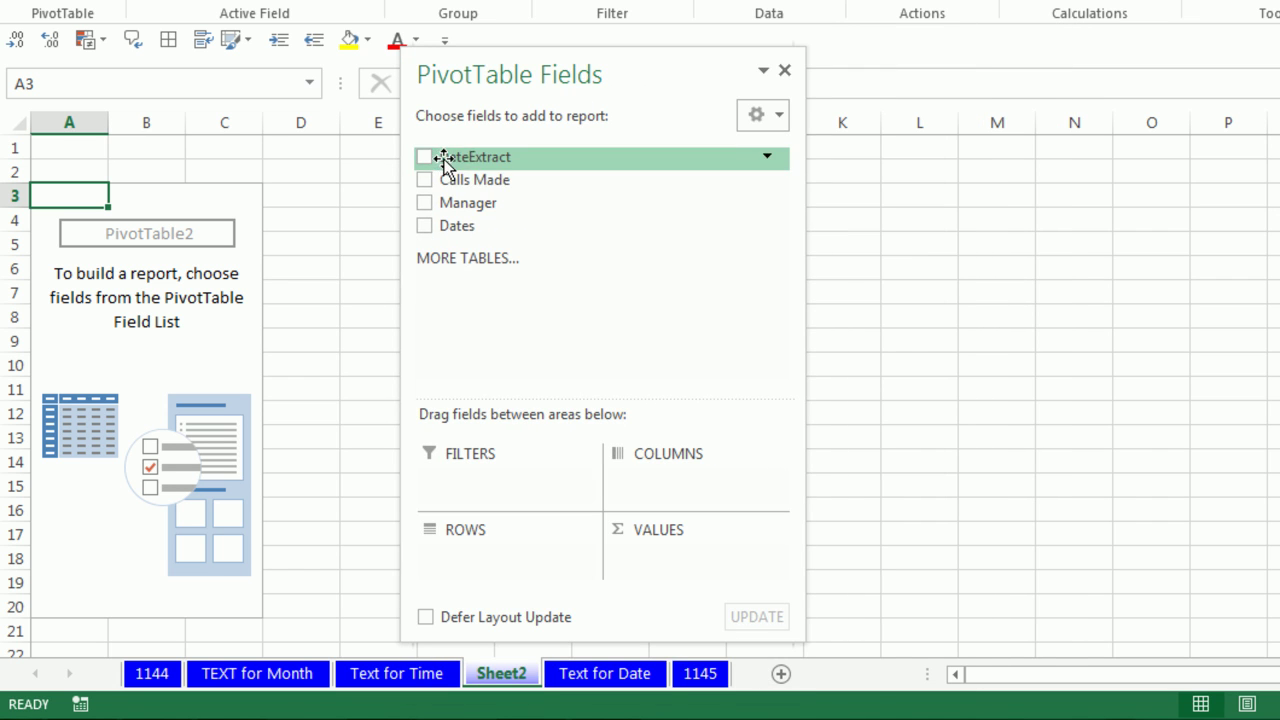
pyautogui.moveTo(457, 228); pyautogui.dragTo(480, 545)
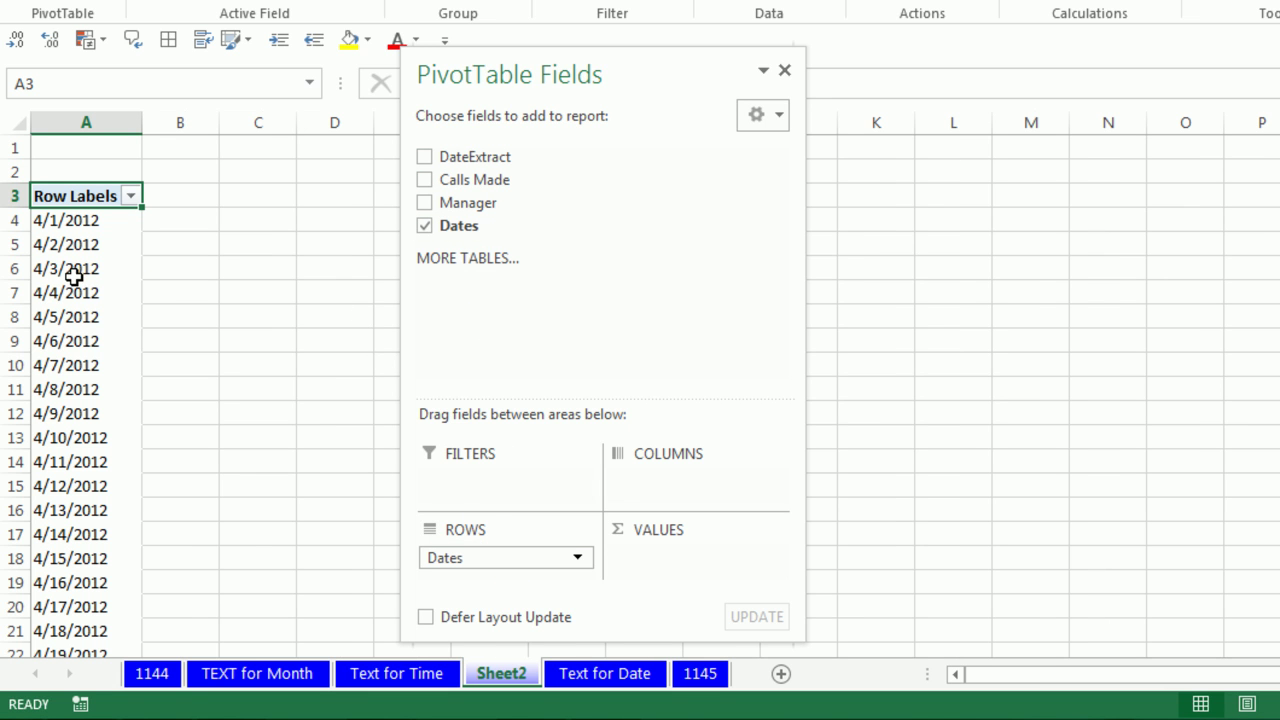
pyautogui.rightClick(74, 275)
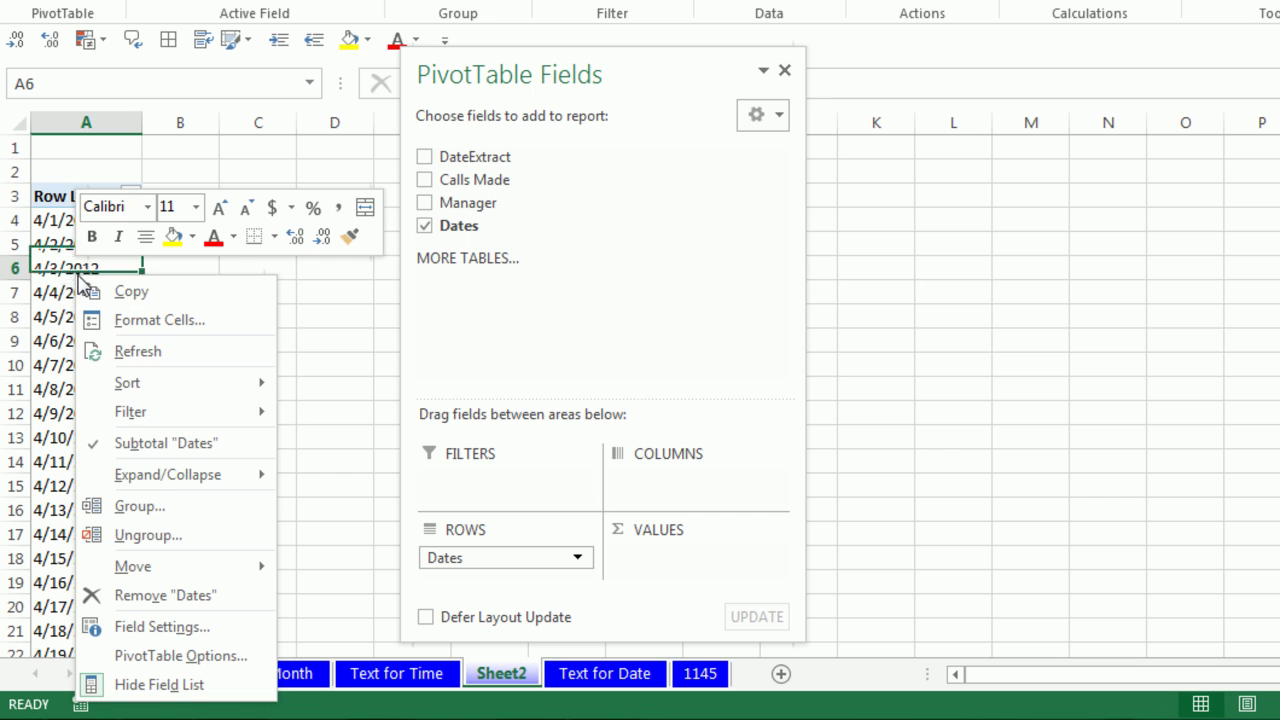
pyautogui.click(137, 507)
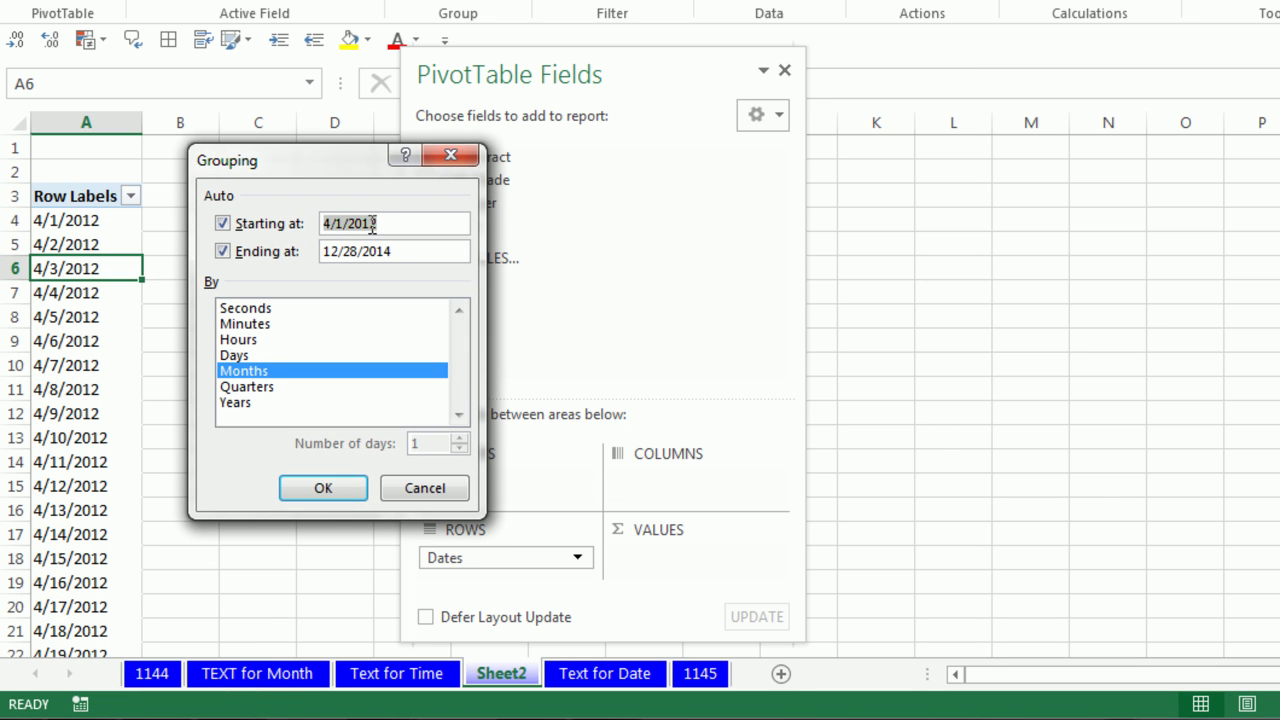
pyautogui.click(230, 404)
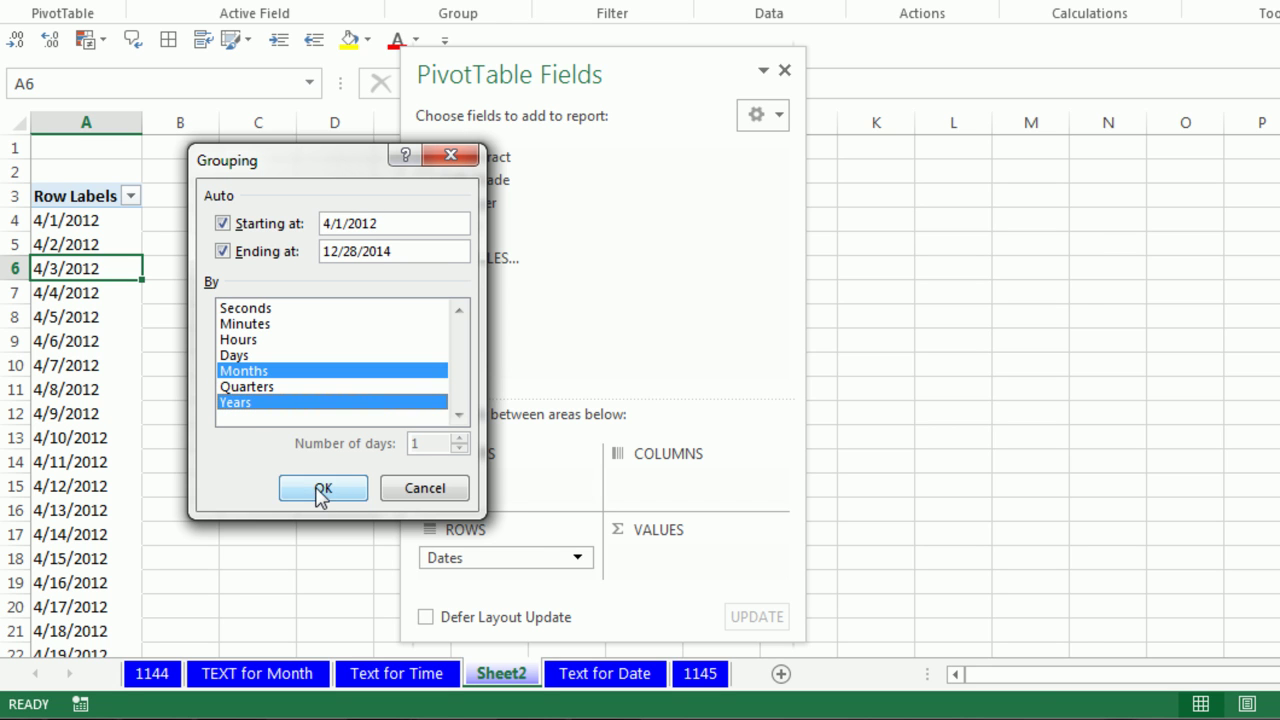
pyautogui.click(322, 487)
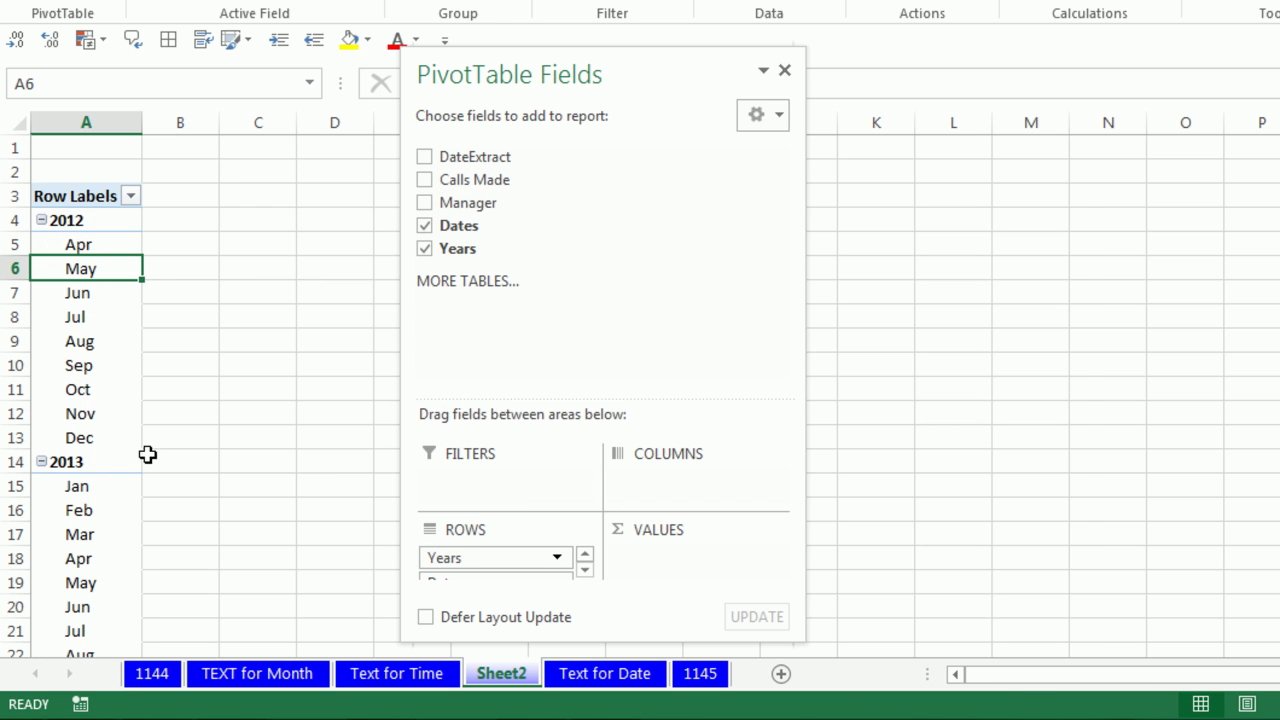
# - Add Calls Made to the PivotTable values as a sum and look through the monthly totals
pyautogui.moveTo(474, 180); pyautogui.dragTo(674, 550)
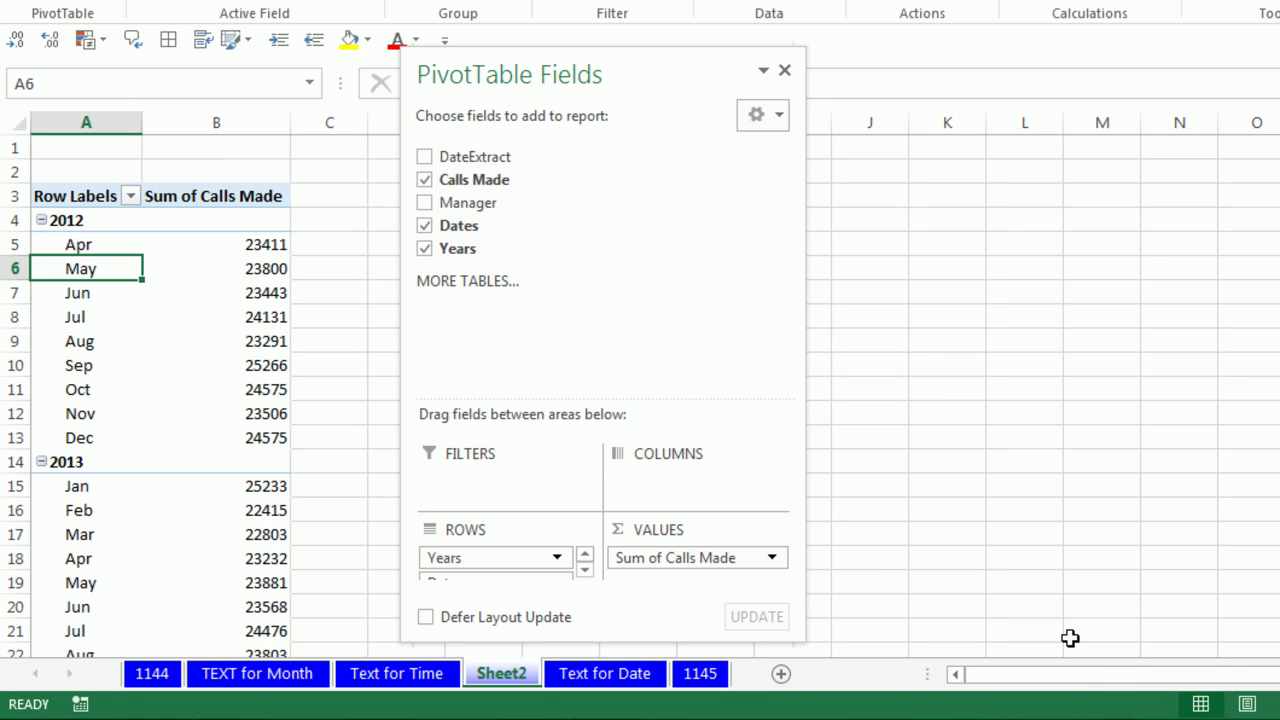
pyautogui.scroll(-5, 236, 318)
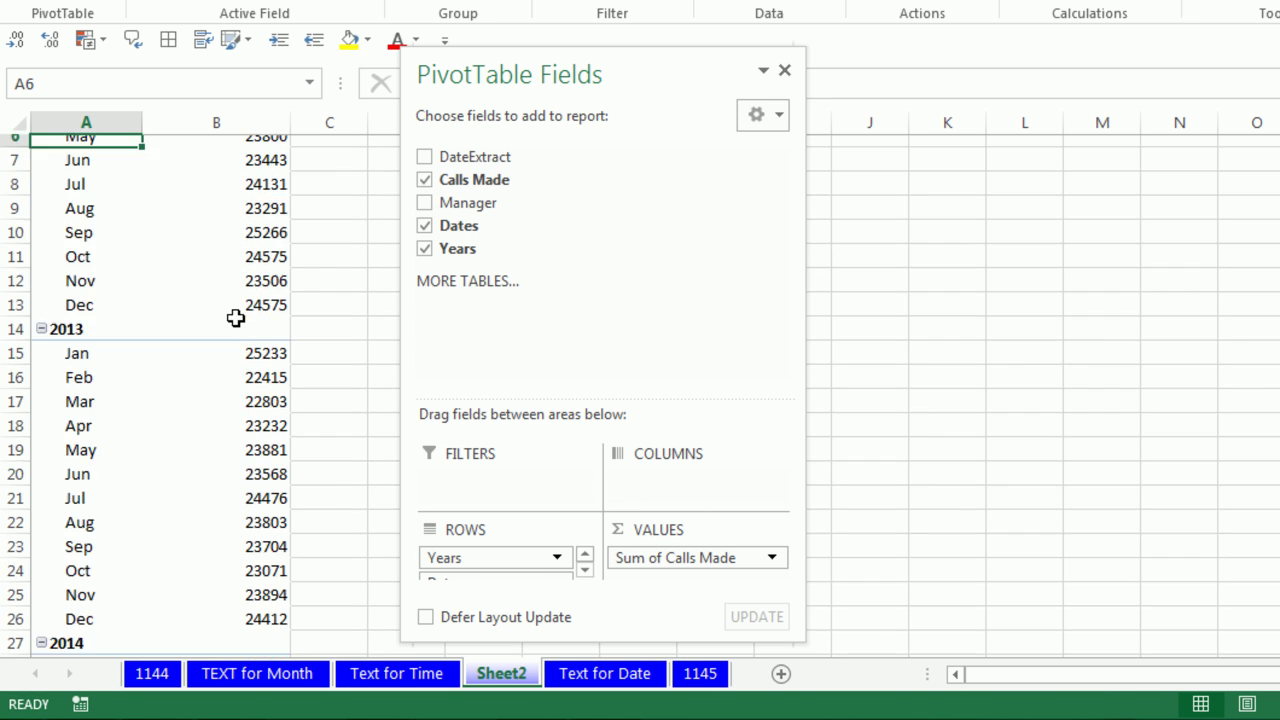
pyautogui.scroll(-3, 237, 320)
pyautogui.scroll(7, 251, 344)
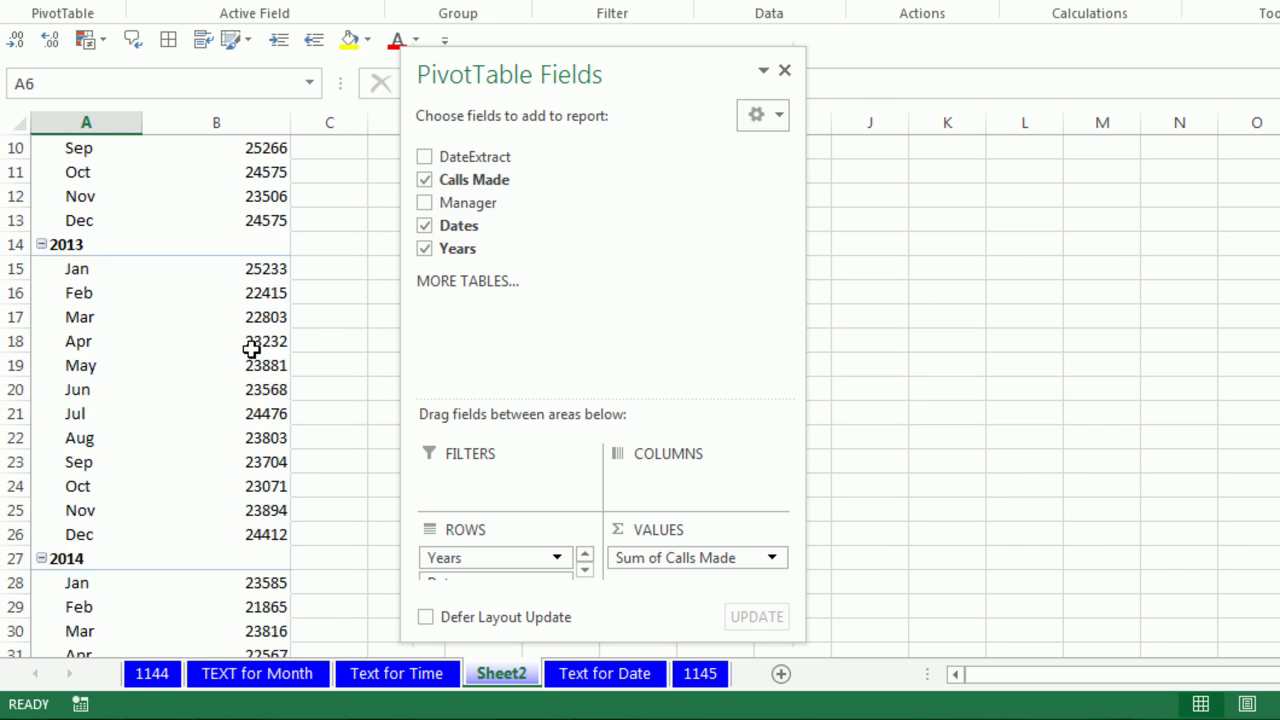
pyautogui.scroll(1, 251, 347)
pyautogui.moveTo(251, 347)
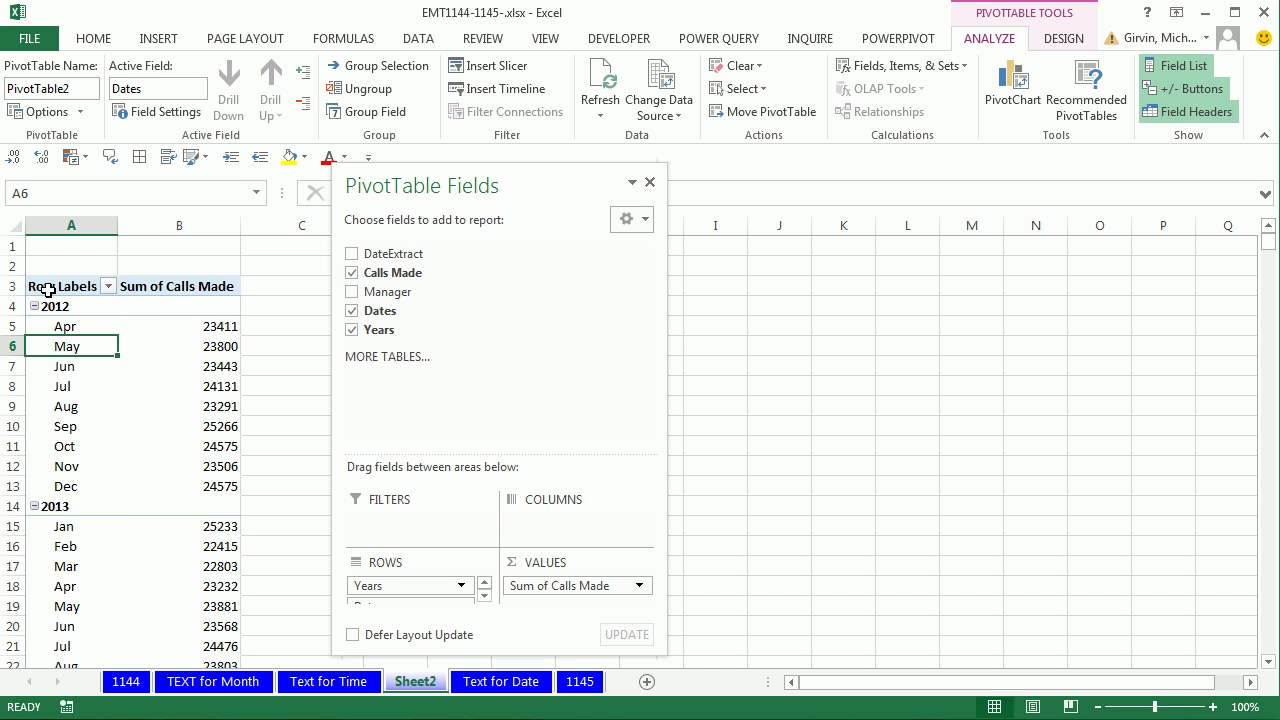
# - Change the PivotTable's report layout to Tabular Form
pyautogui.click(1062, 38)
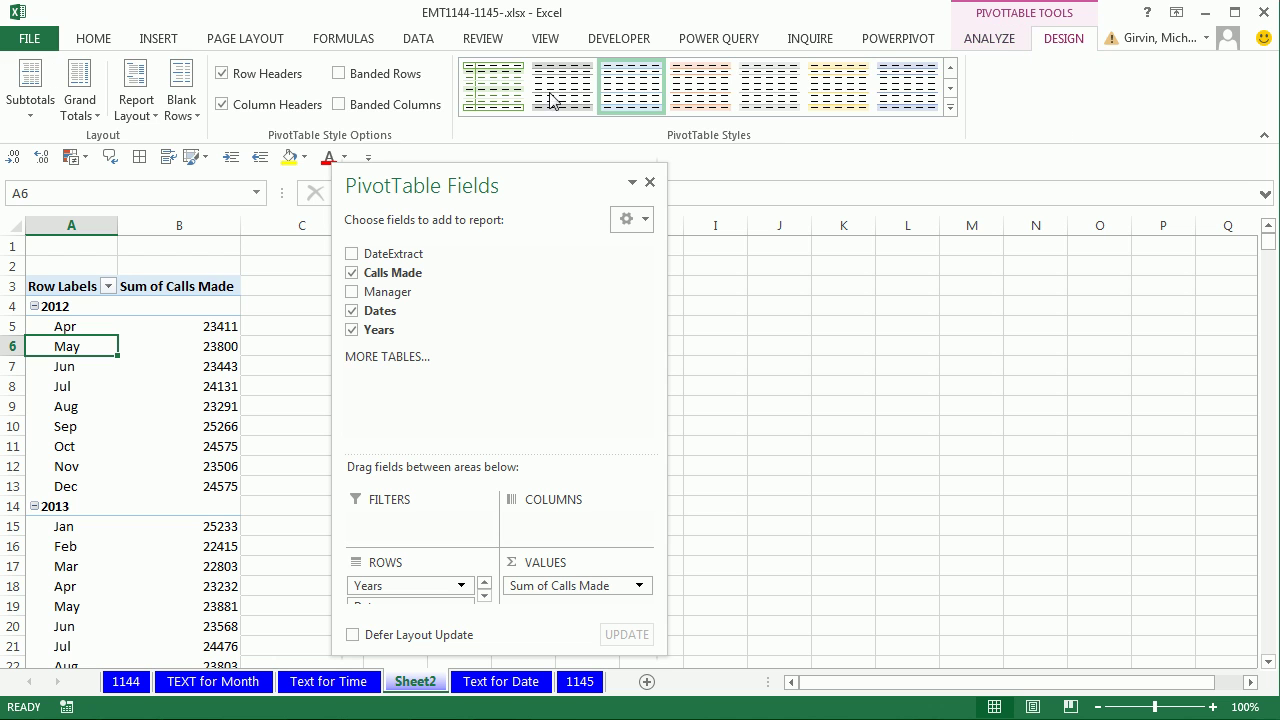
pyautogui.click(140, 115)
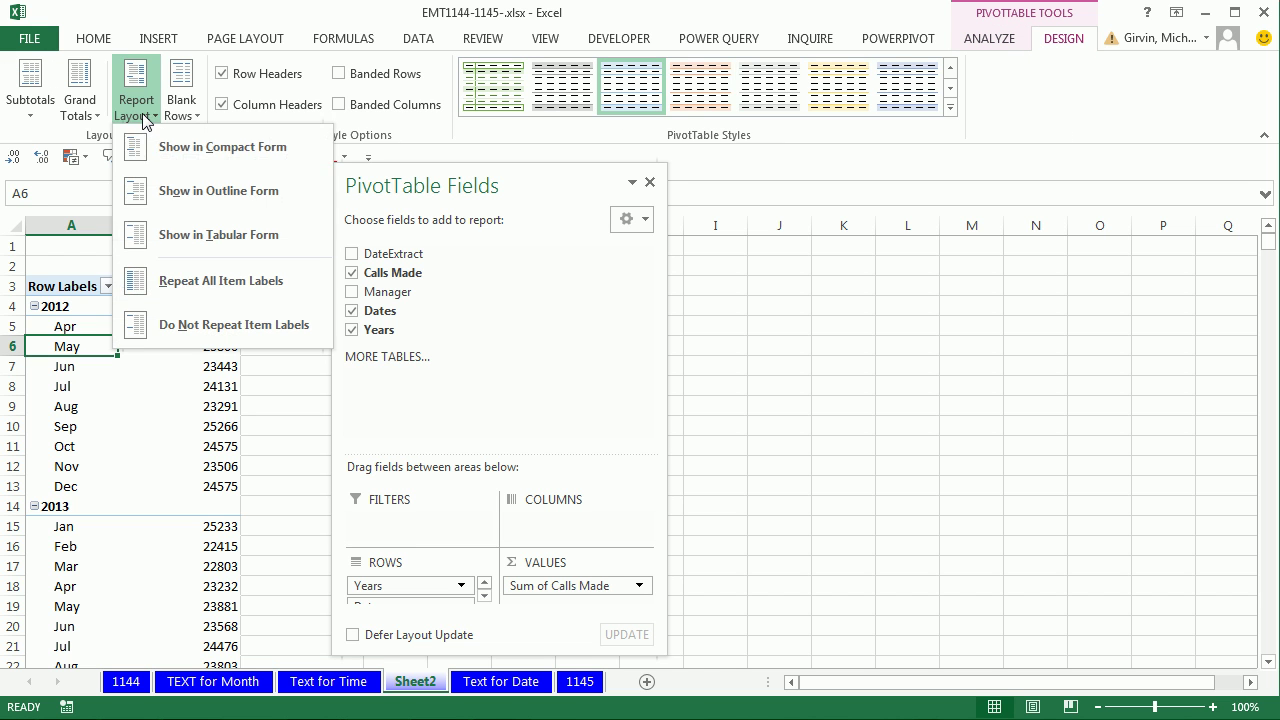
pyautogui.click(216, 238)
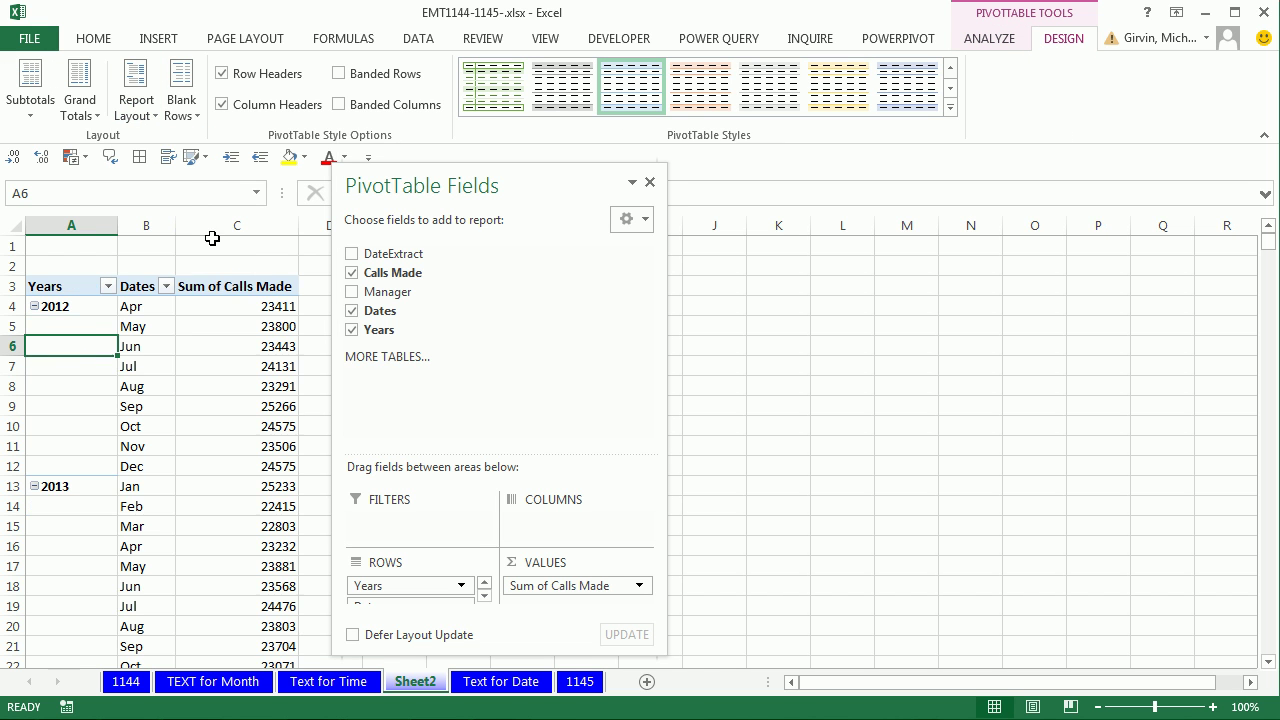
# - Format the Sum of Calls Made field as Number with the 1000 separator and 0 decimal places
pyautogui.rightClick(207, 313)
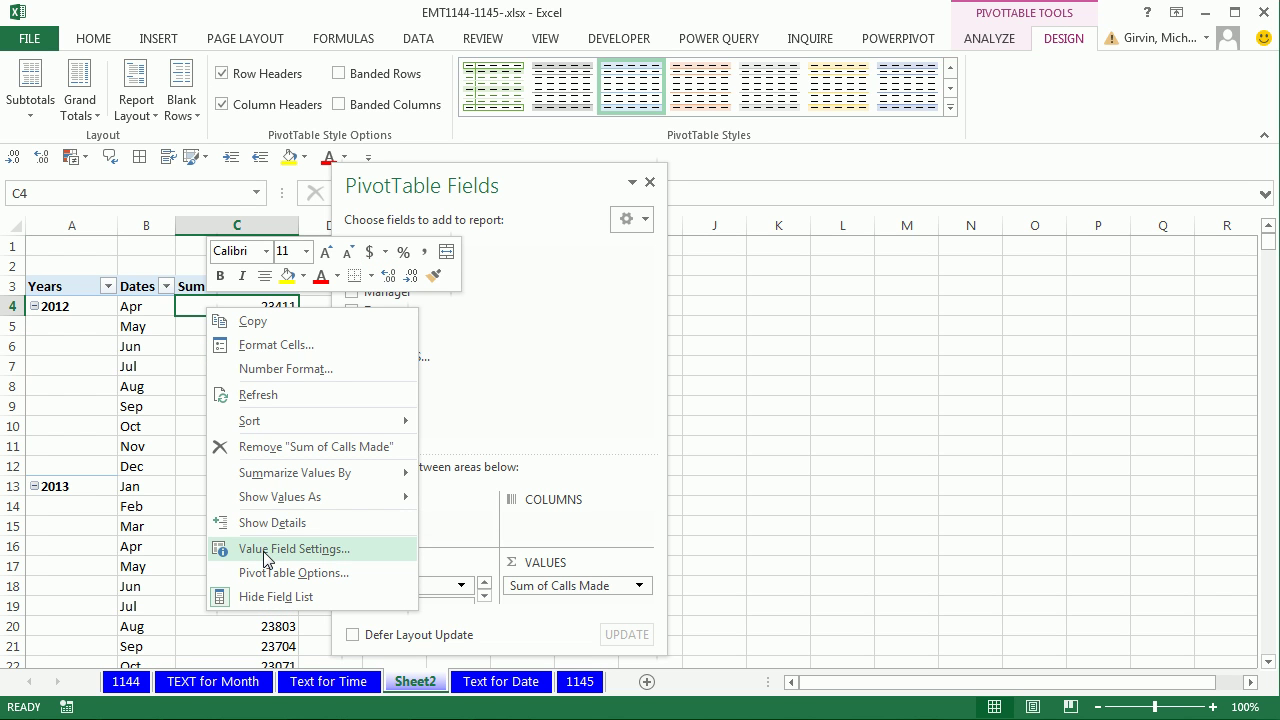
pyautogui.click(315, 370)
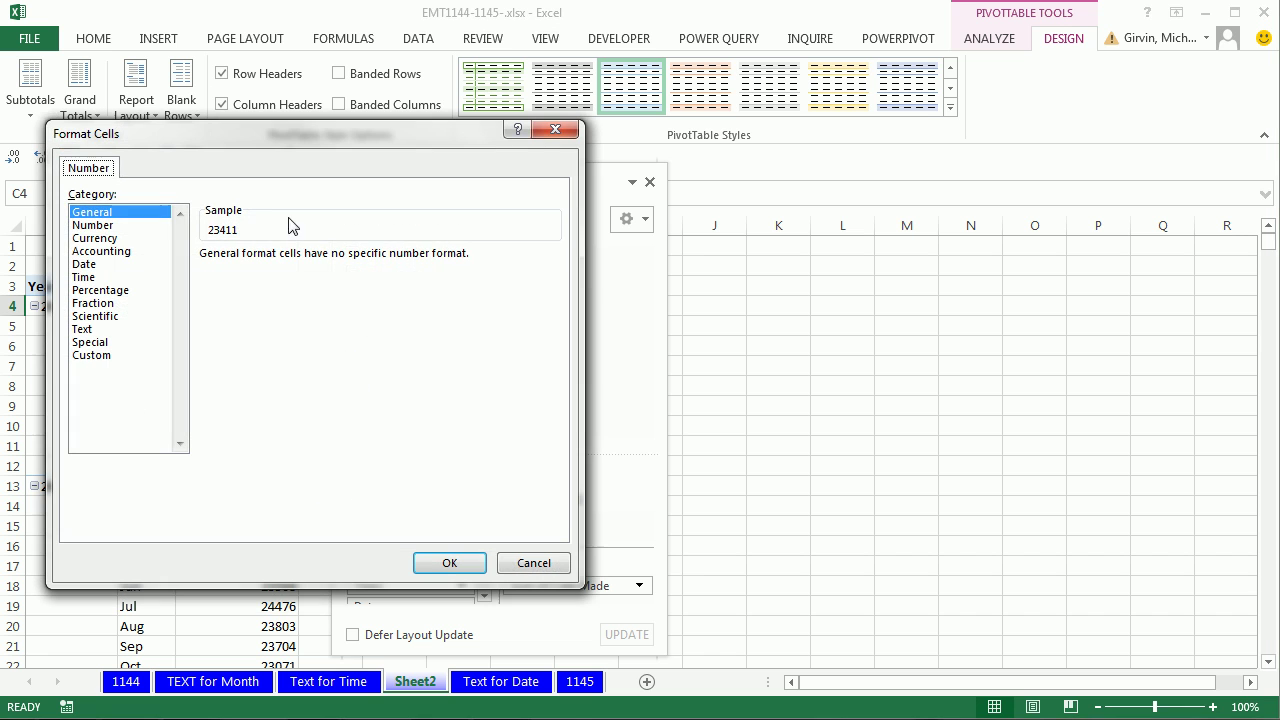
pyautogui.click(97, 228)
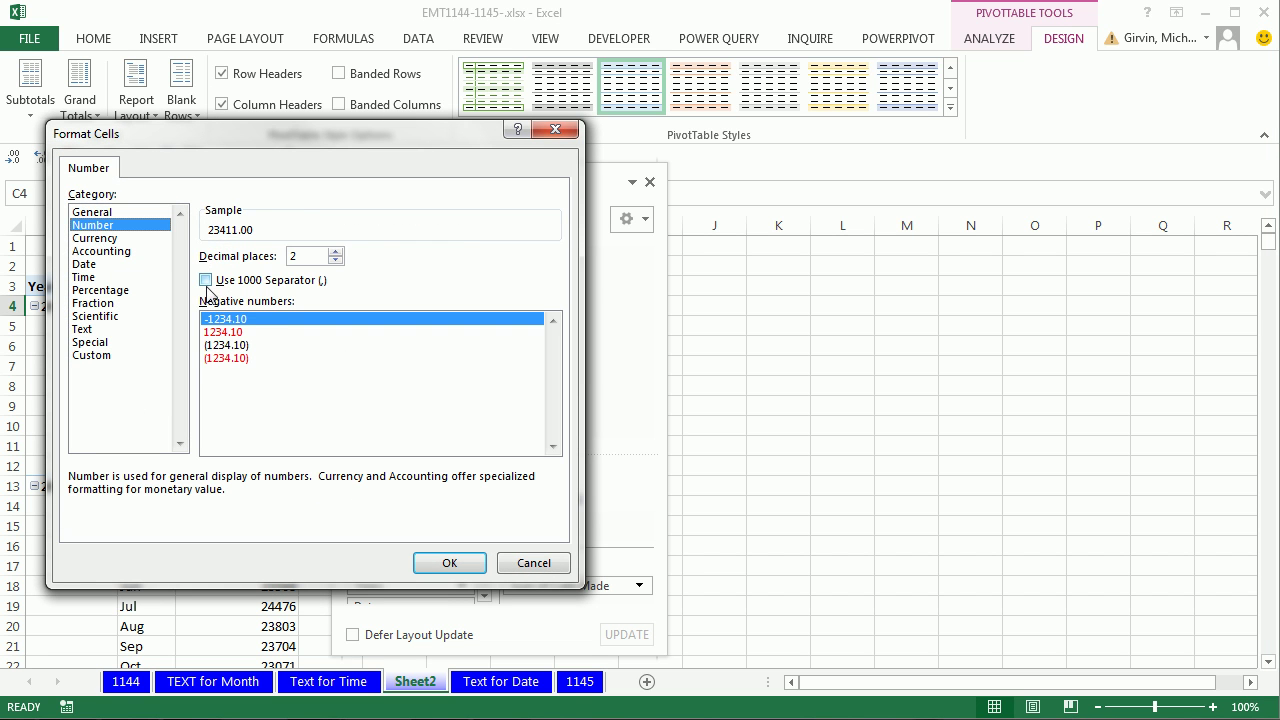
pyautogui.click(207, 280)
pyautogui.click(335, 261)
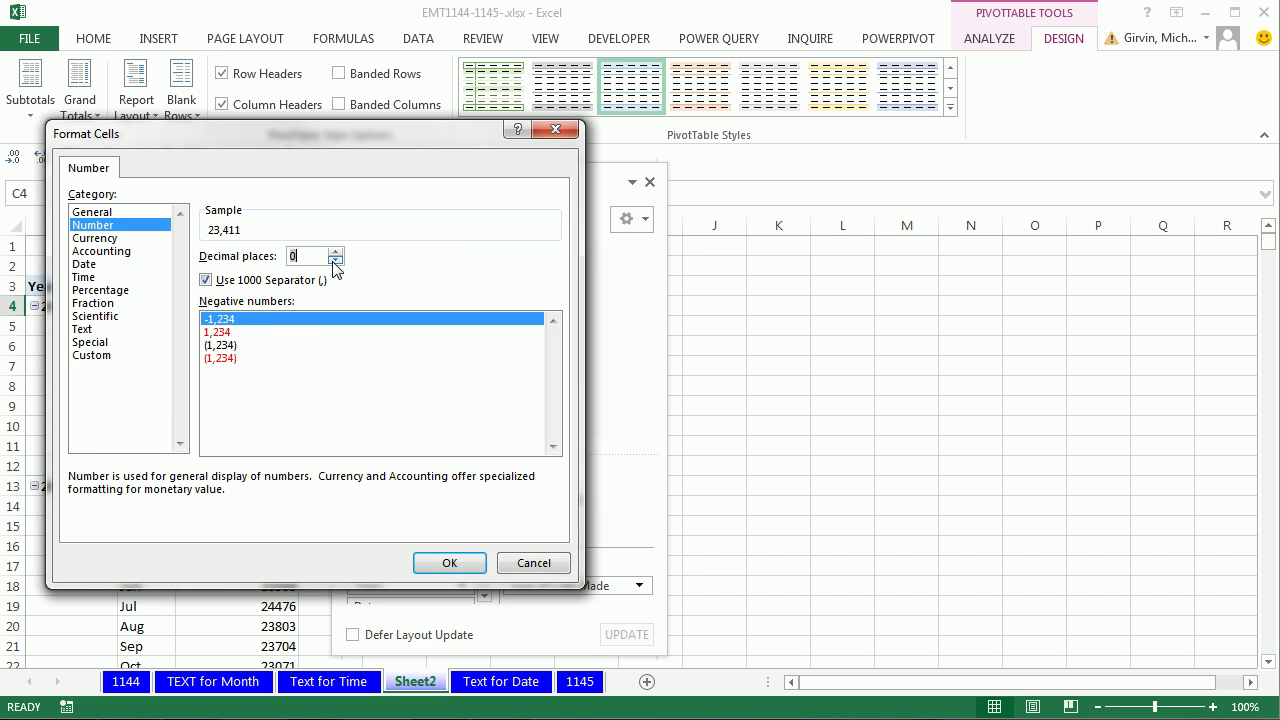
pyautogui.click(463, 566)
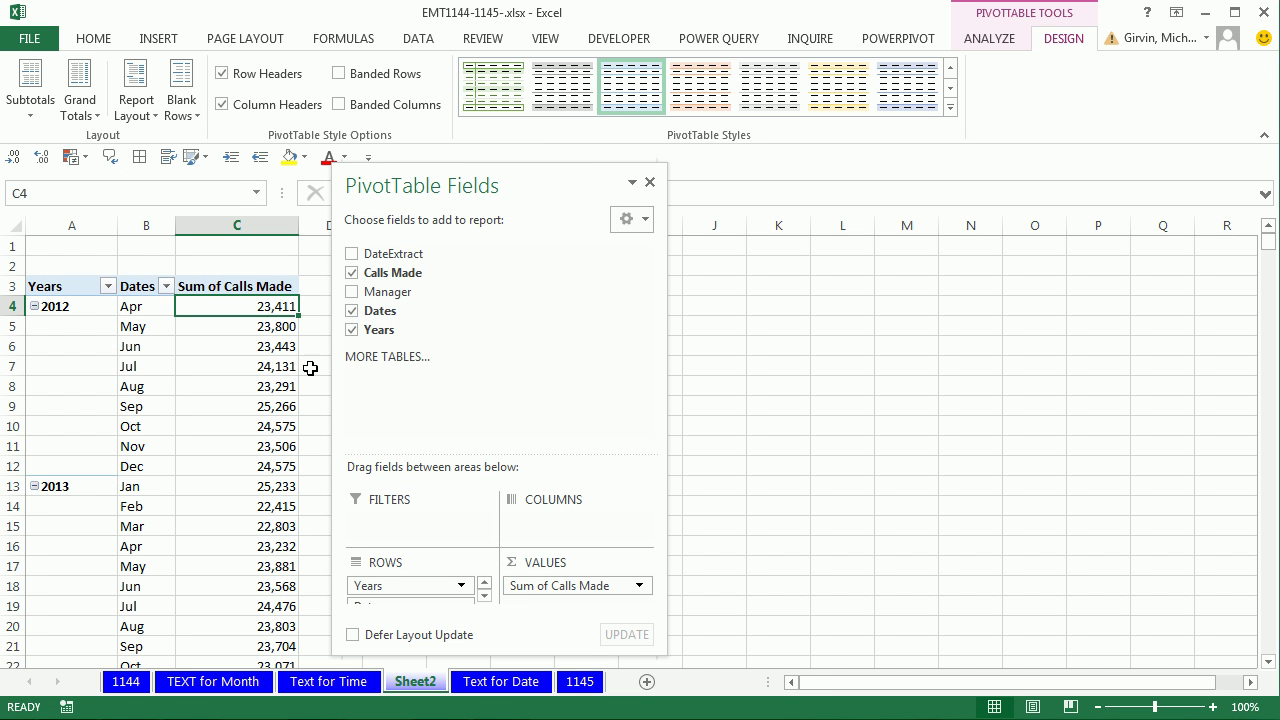
# - Rename the PivotTable worksheet from Sheet2 to PT1
pyautogui.doubleClick(415, 681)
pyautogui.write('PT')
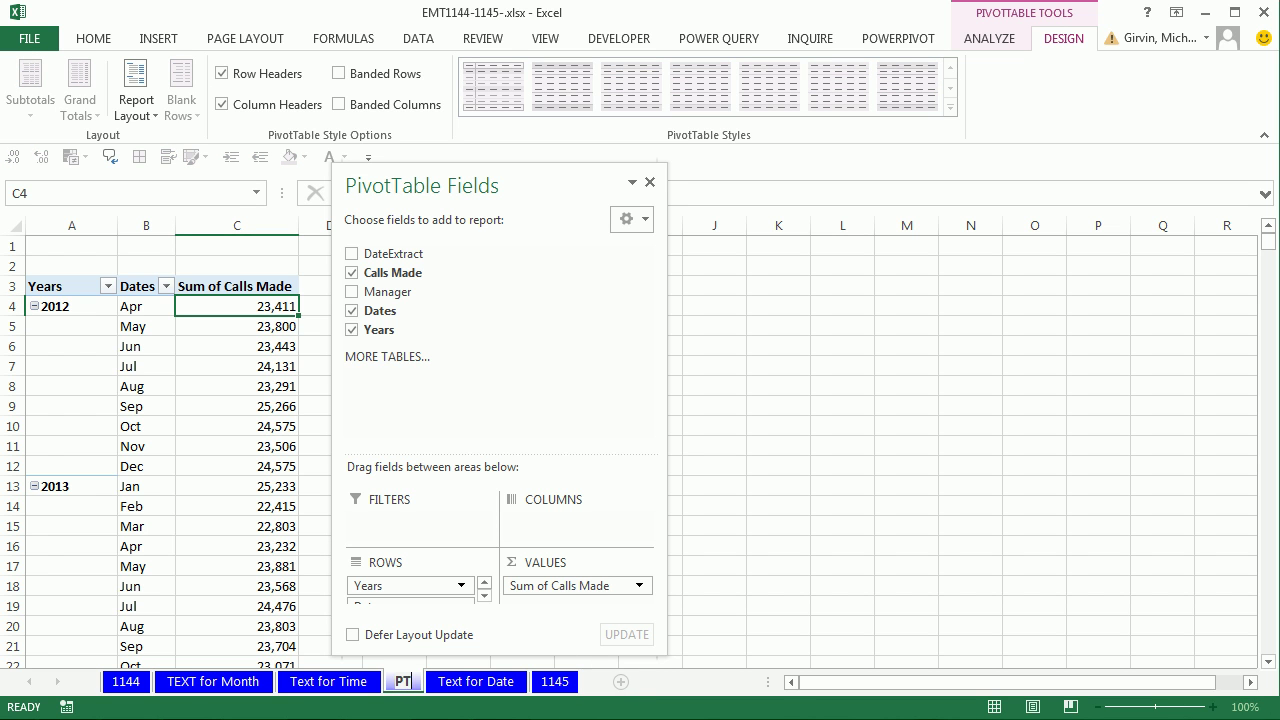
pyautogui.write('1')
pyautogui.press('Return')
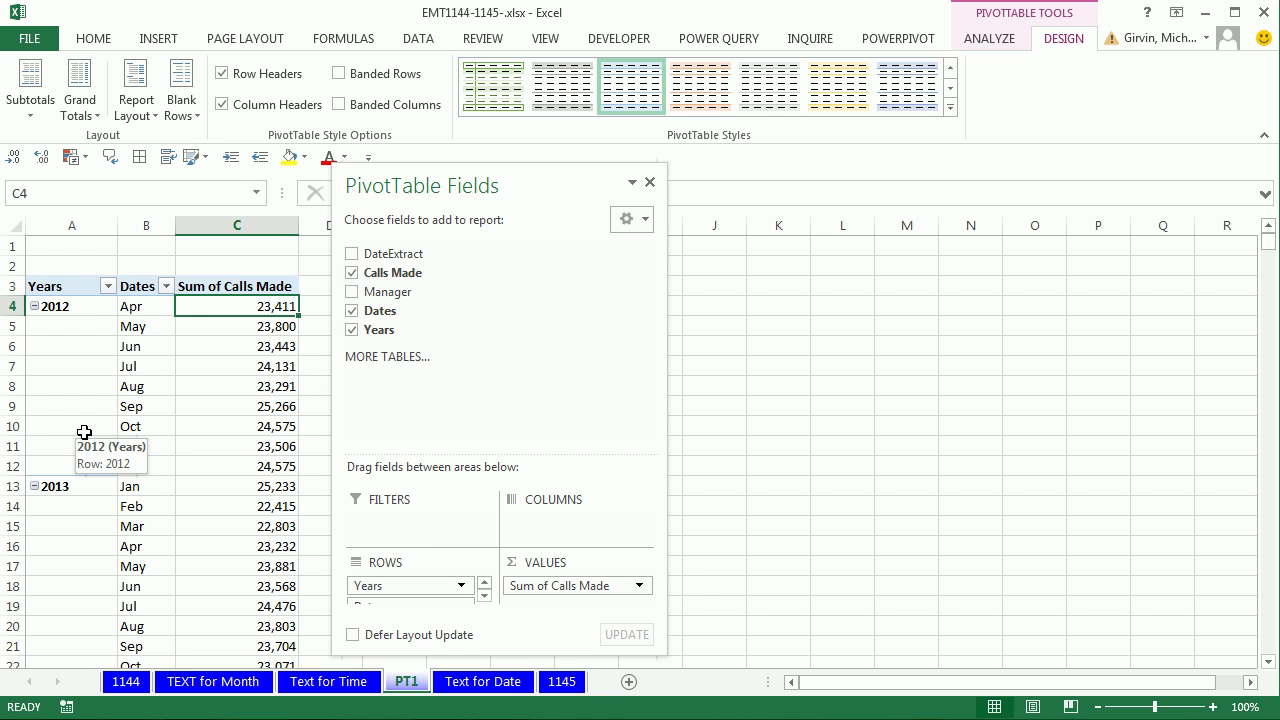
# - Review the TEXT formulas in D2 of Text for Date, B2 of Text for Time and C2 of TEXT for Month
pyautogui.click(505, 684)
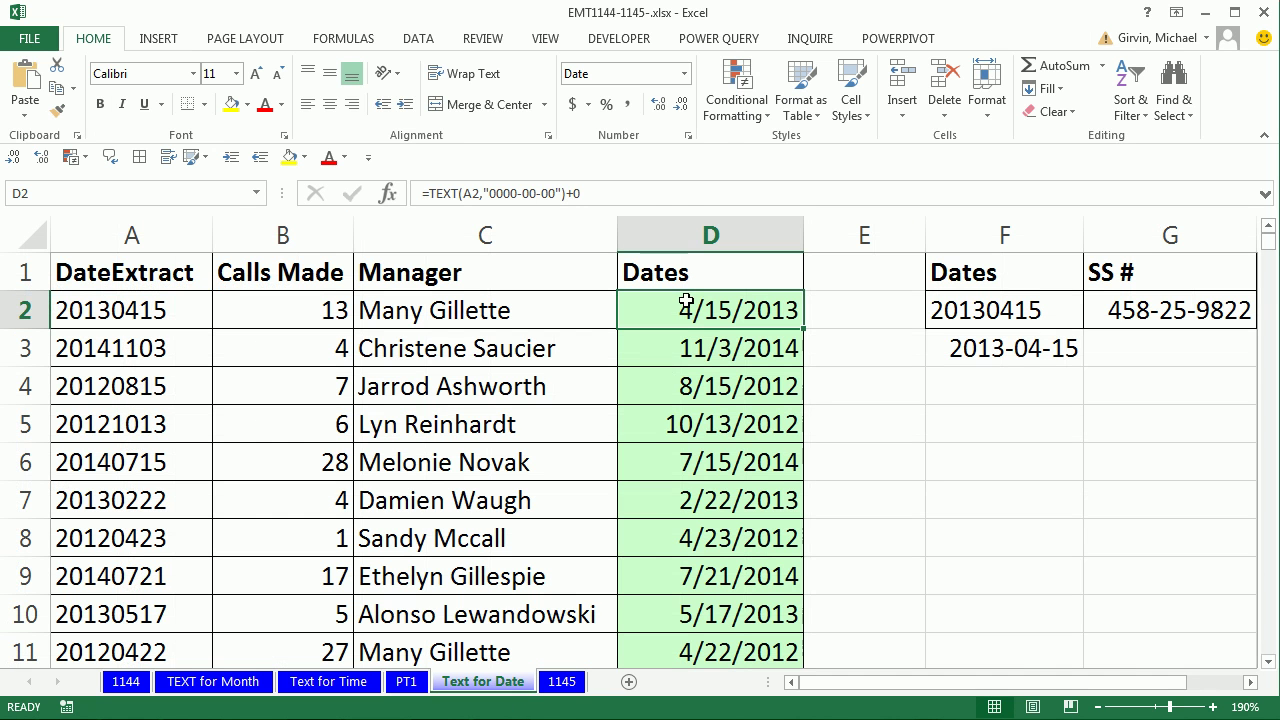
pyautogui.press('F2')
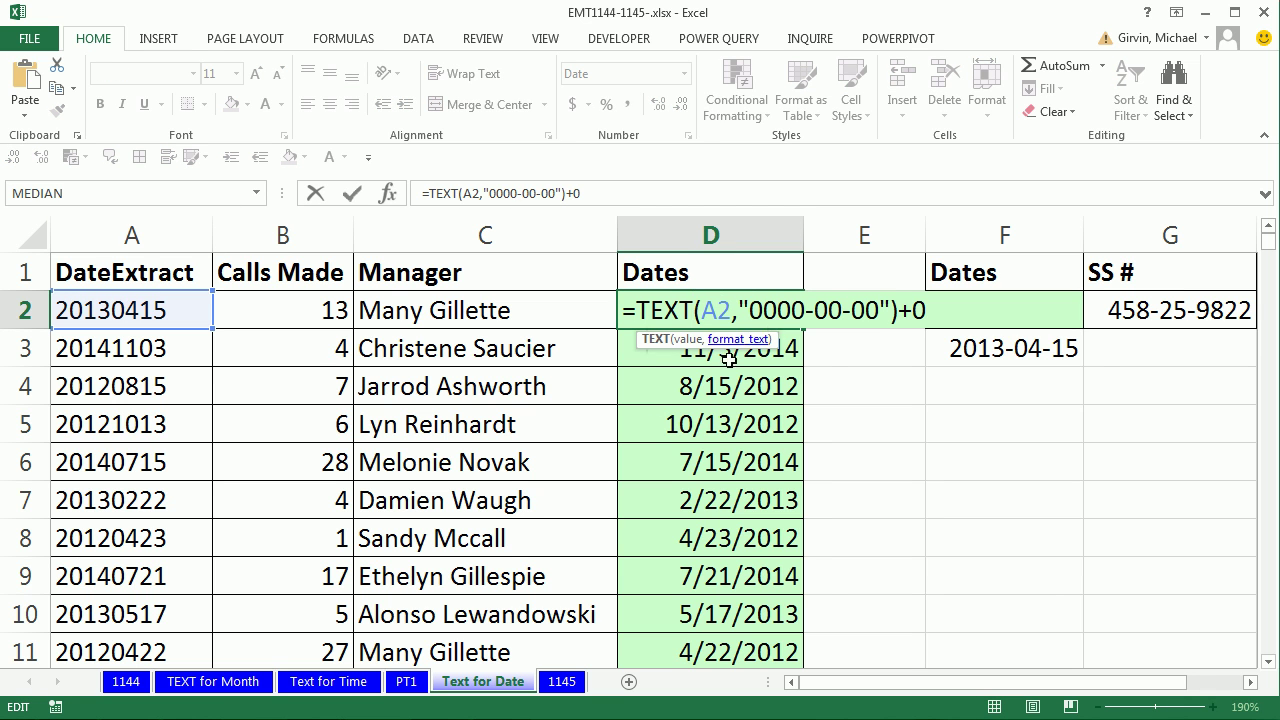
pyautogui.press('Escape')
pyautogui.click(329, 681)
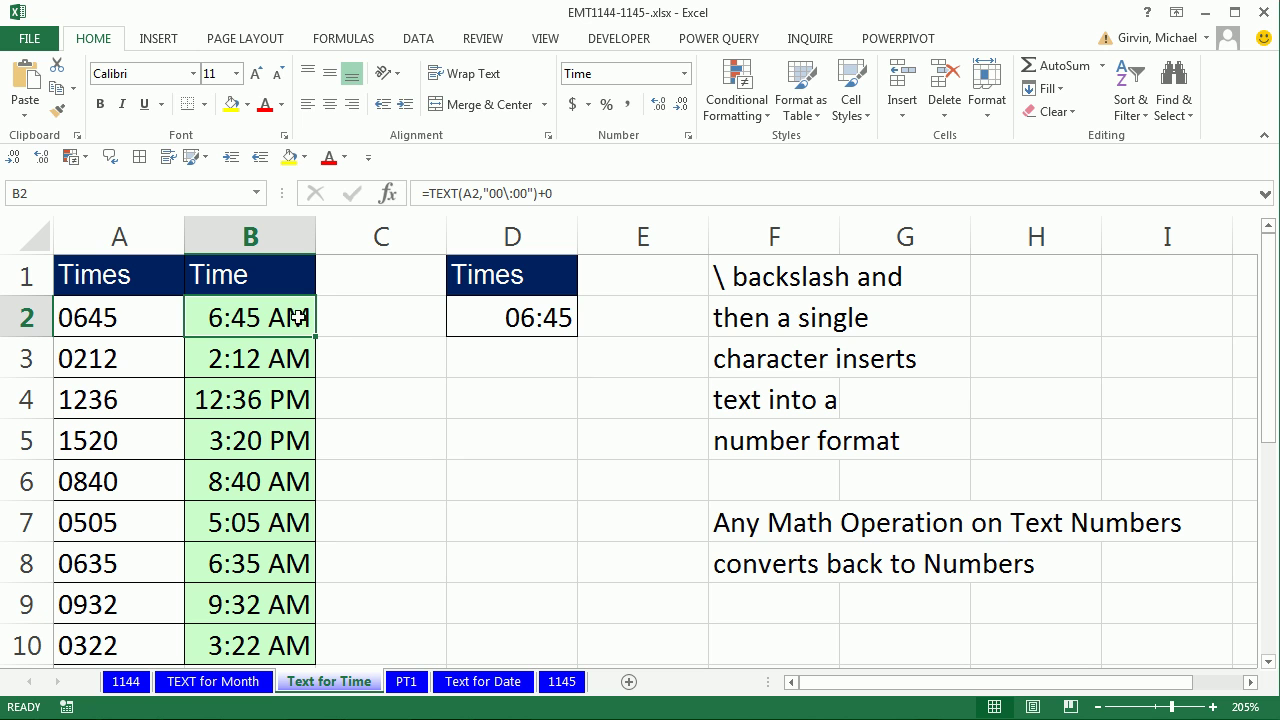
pyautogui.press('F2')
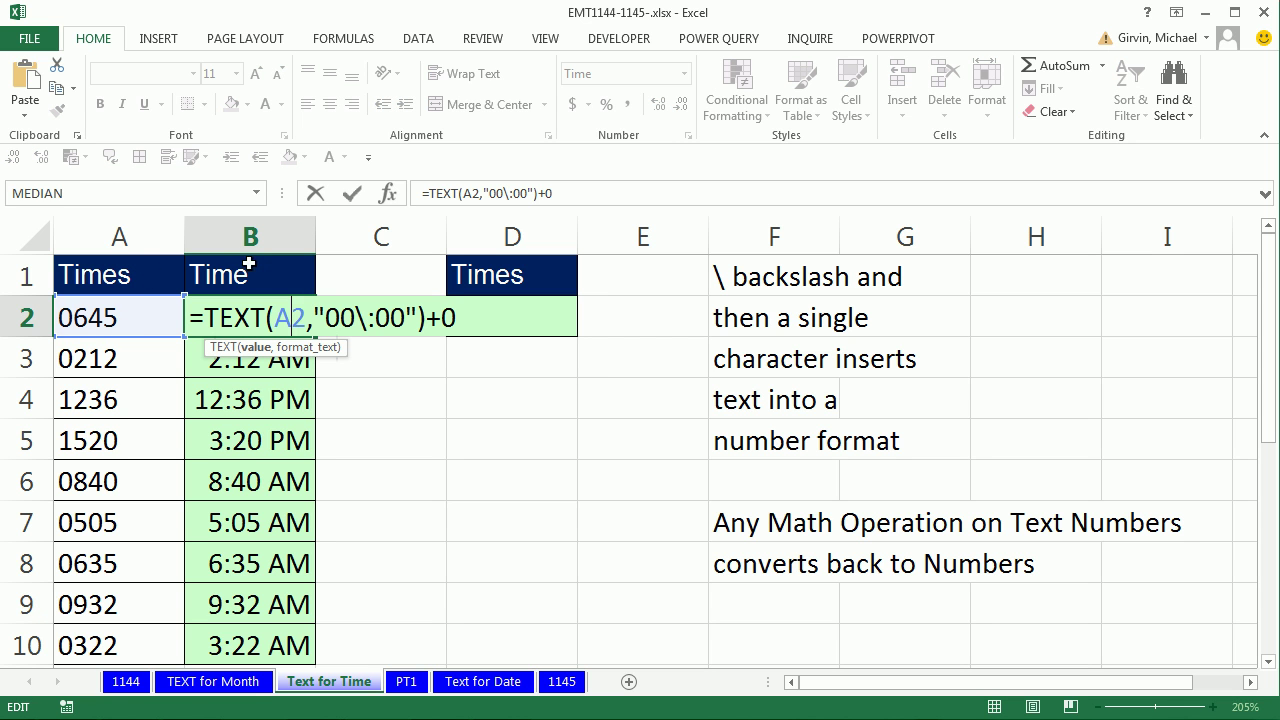
pyautogui.press('Escape')
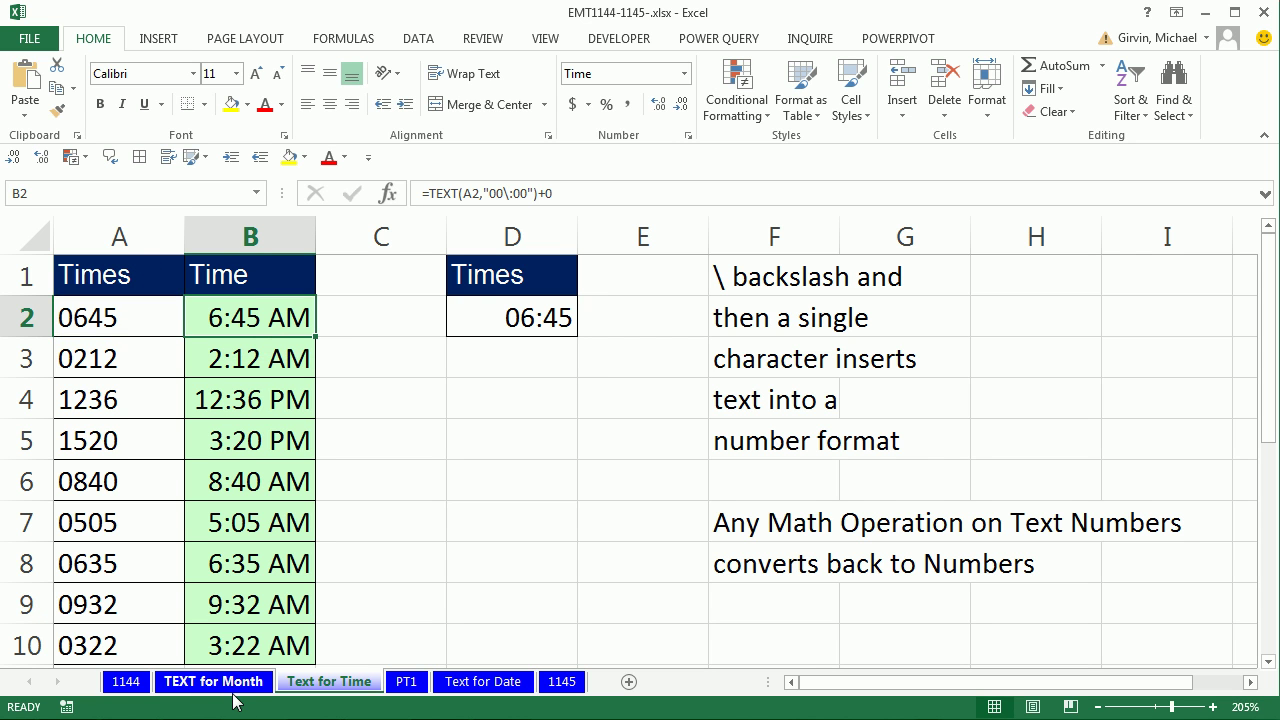
pyautogui.click(238, 684)
pyautogui.doubleClick(415, 322)
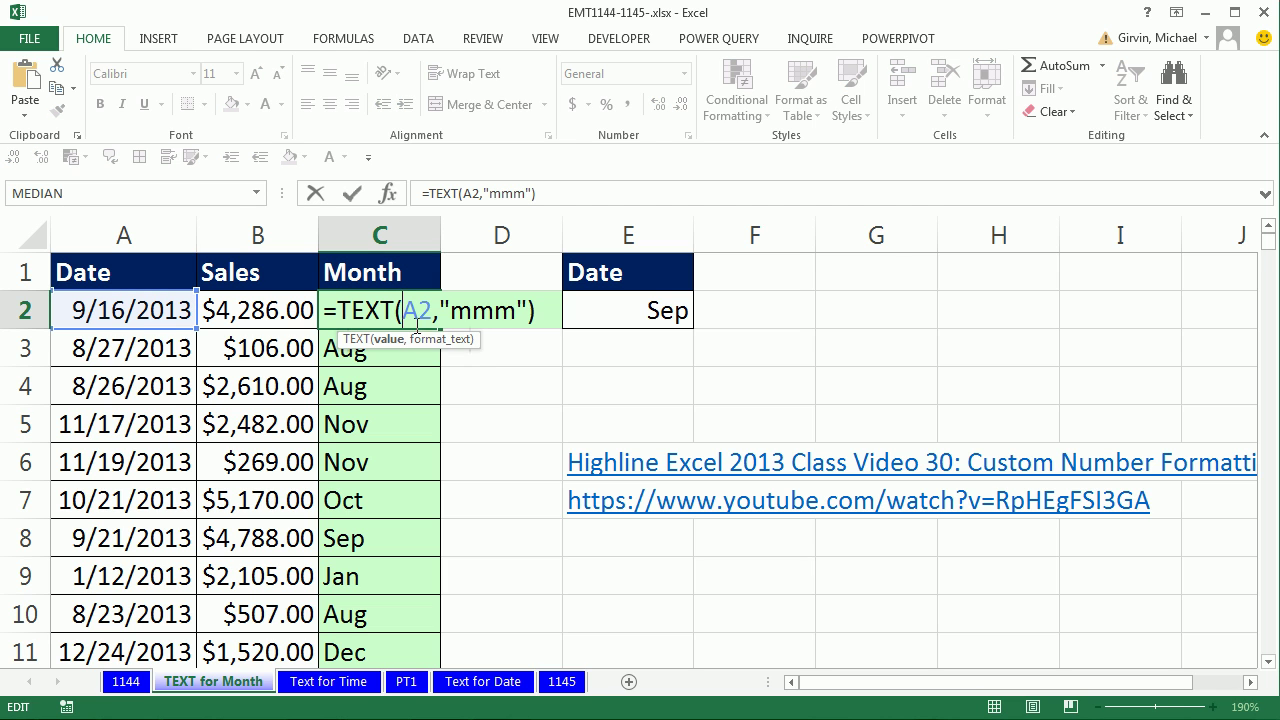